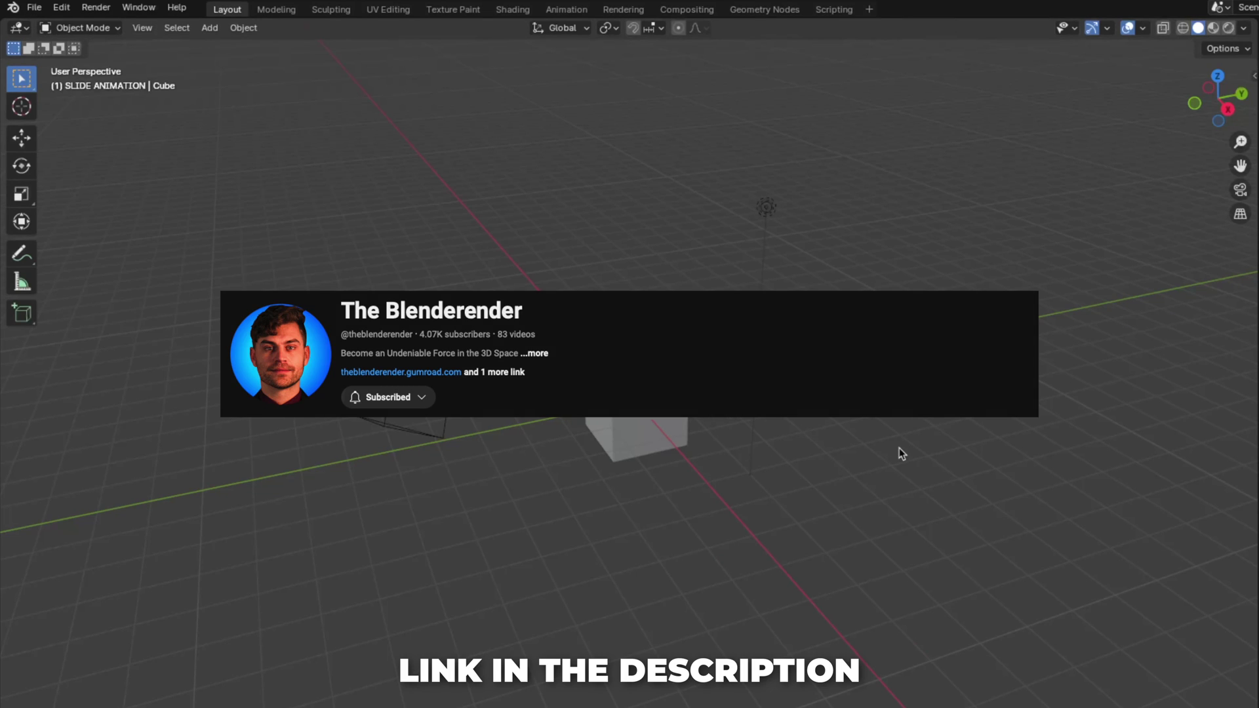
Step: Select the default cube, camera and light and delete them
{"action": "key", "text": "a"}
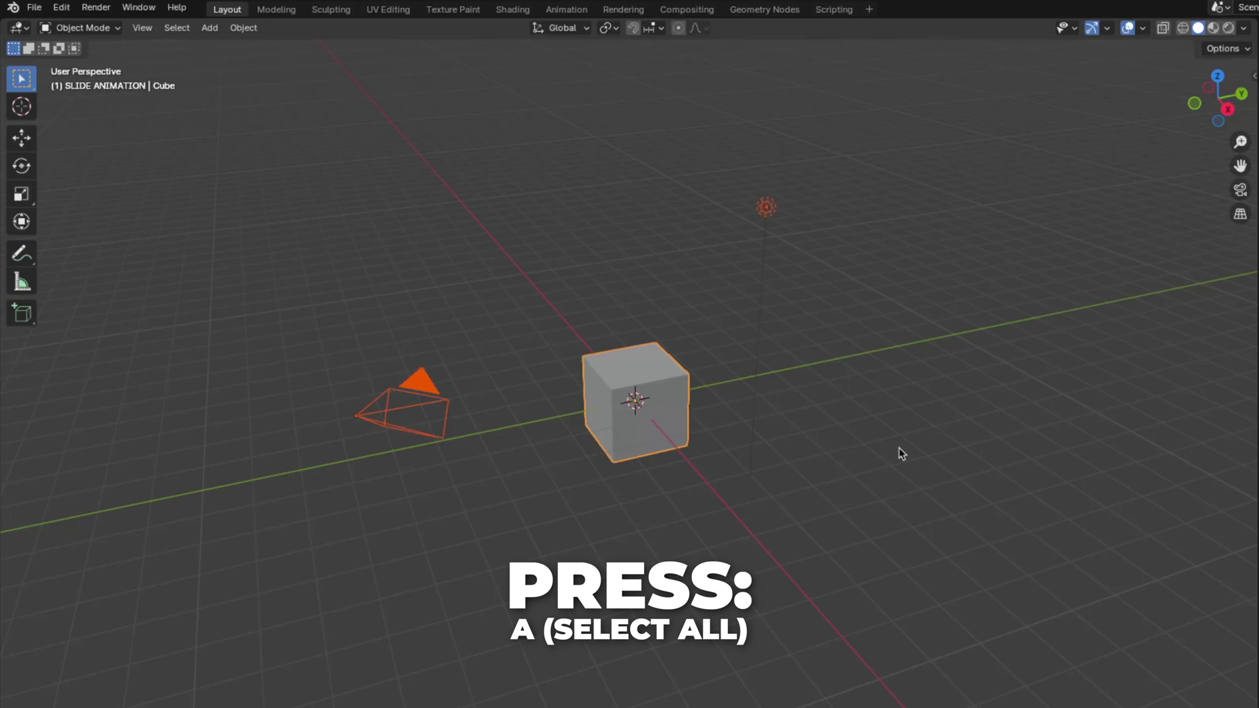
{"action": "key", "text": "x"}
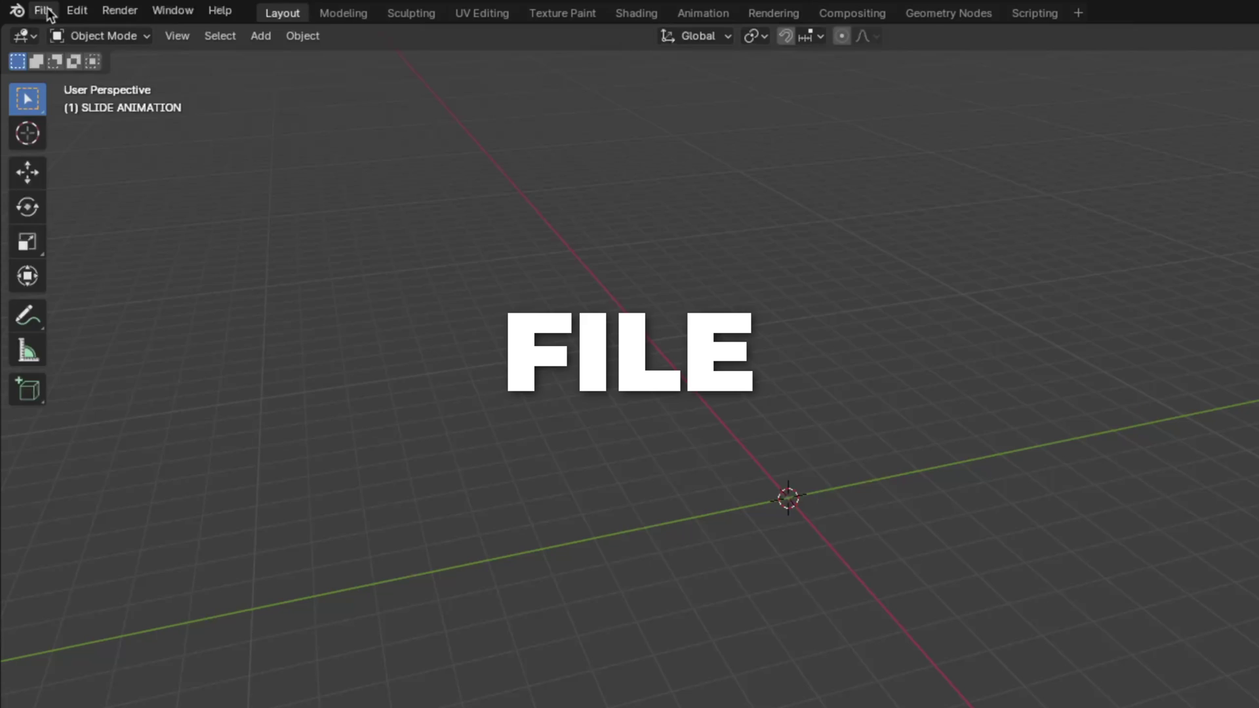
Step: Append the SODA CAN-MIDDLE object from 3D-CAN-MODEL.blend
{"action": "left_click", "coordinate": [46, 13]}
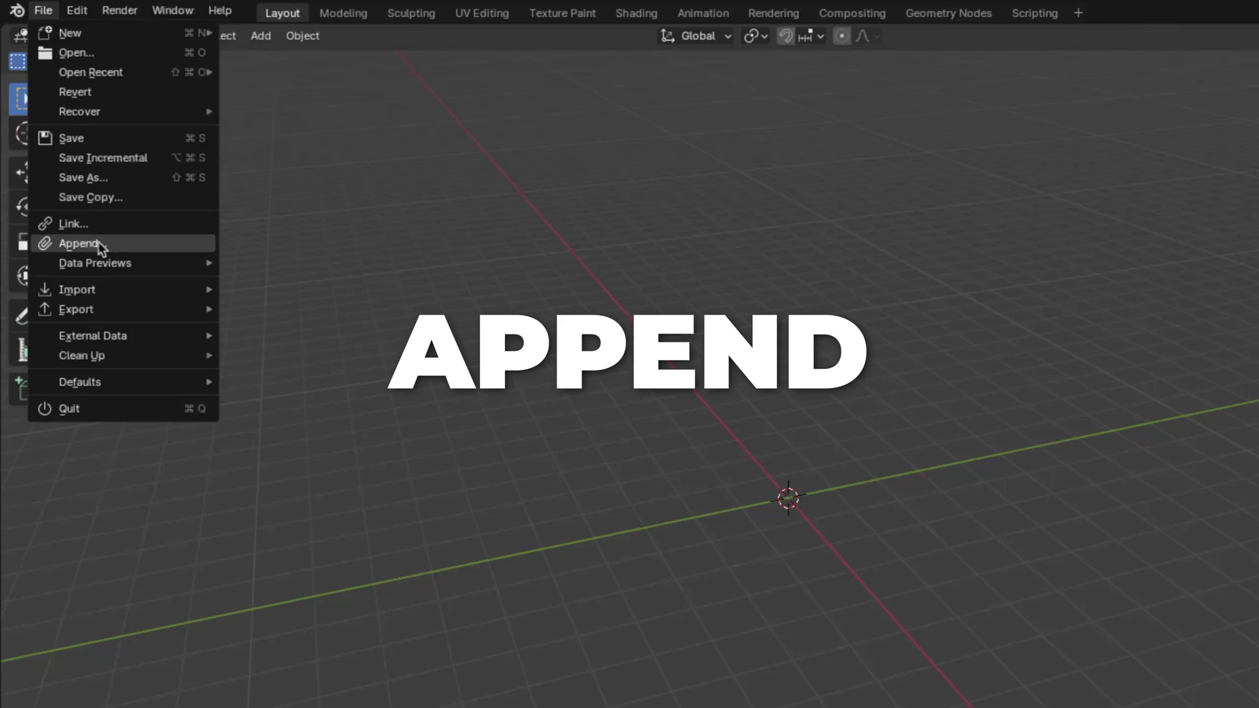
{"action": "left_click", "coordinate": [118, 245]}
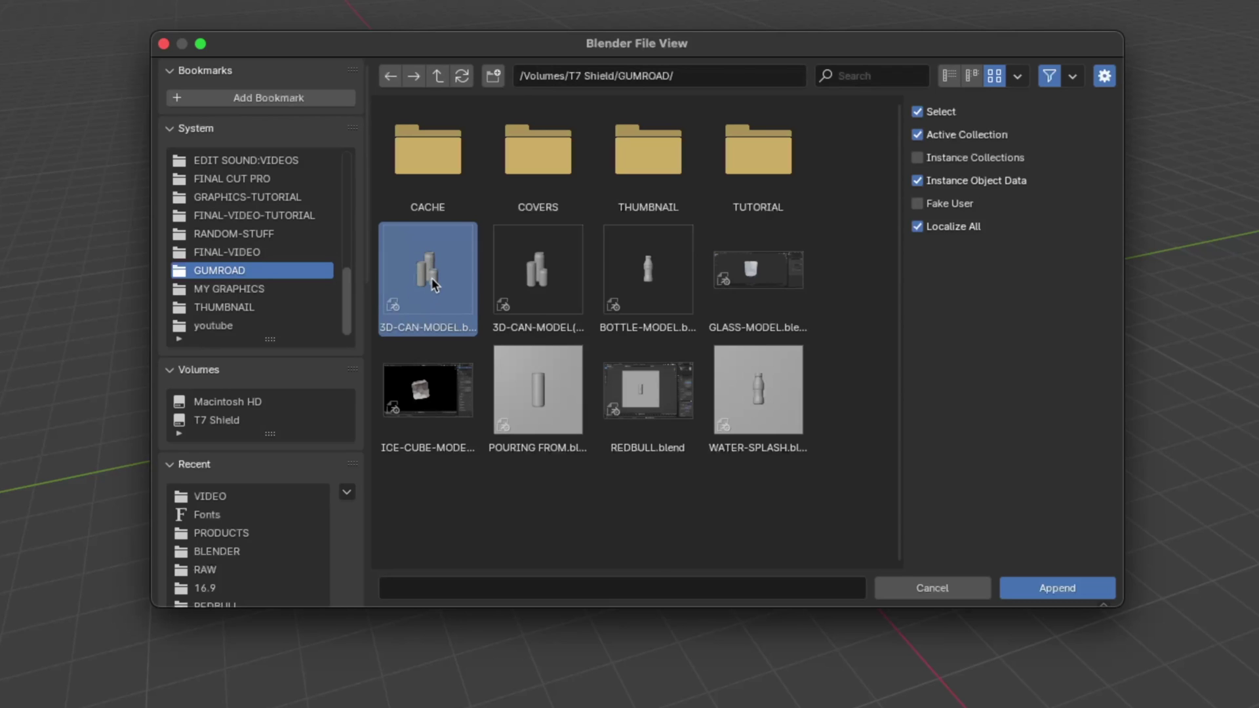
{"action": "double_click", "coordinate": [431, 278]}
{"action": "double_click", "coordinate": [538, 400]}
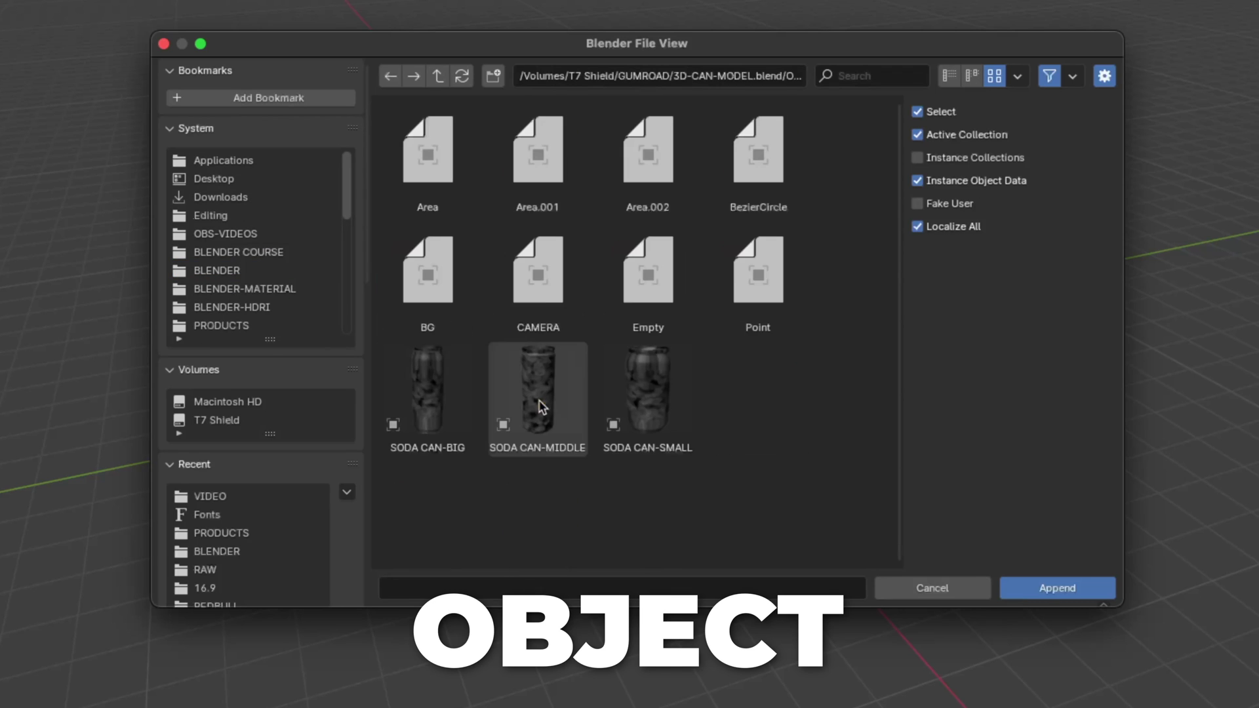
{"action": "left_click", "coordinate": [539, 401]}
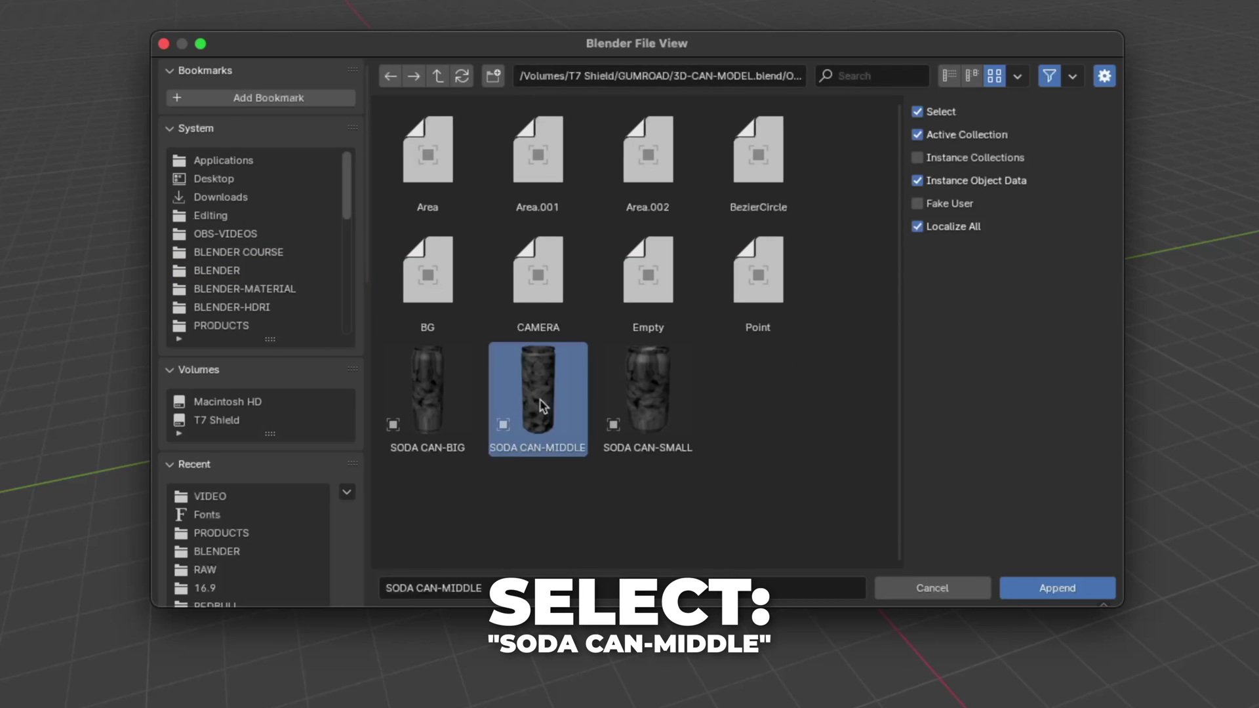
{"action": "left_click", "coordinate": [1056, 588]}
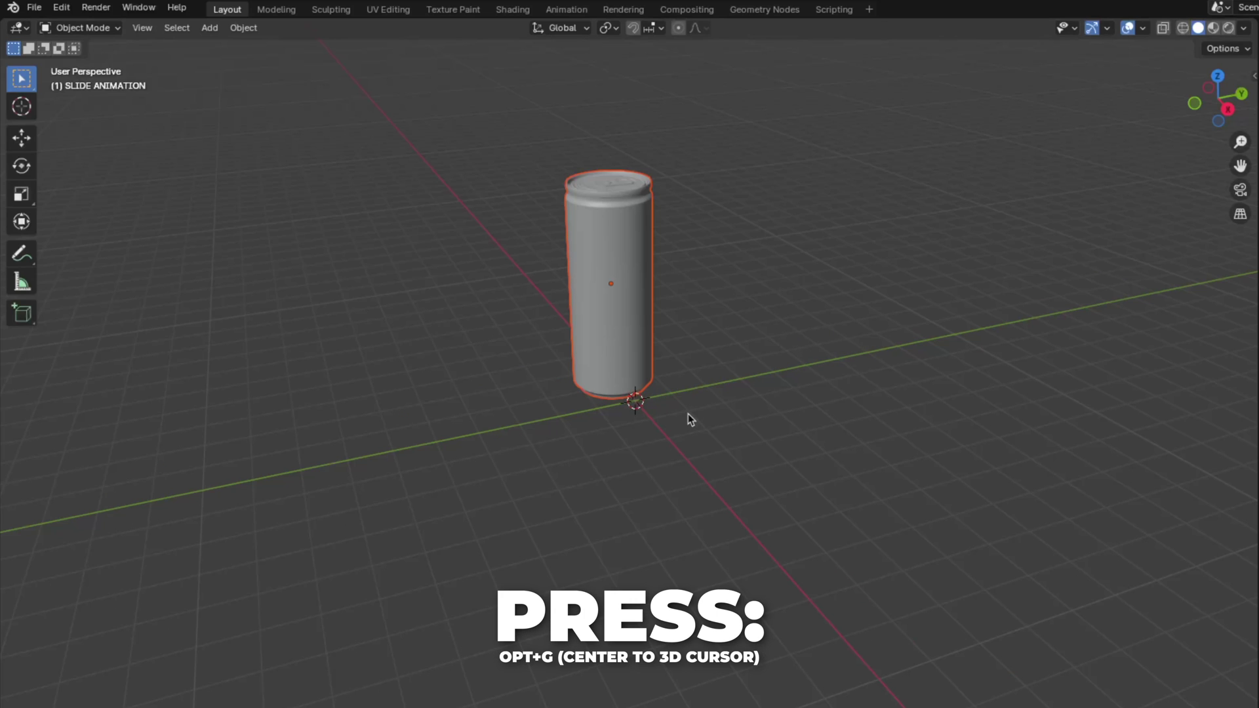
Step: Move the can to the world origin, scale it by 0.6 and apply the scale
{"action": "key", "text": "alt+g"}
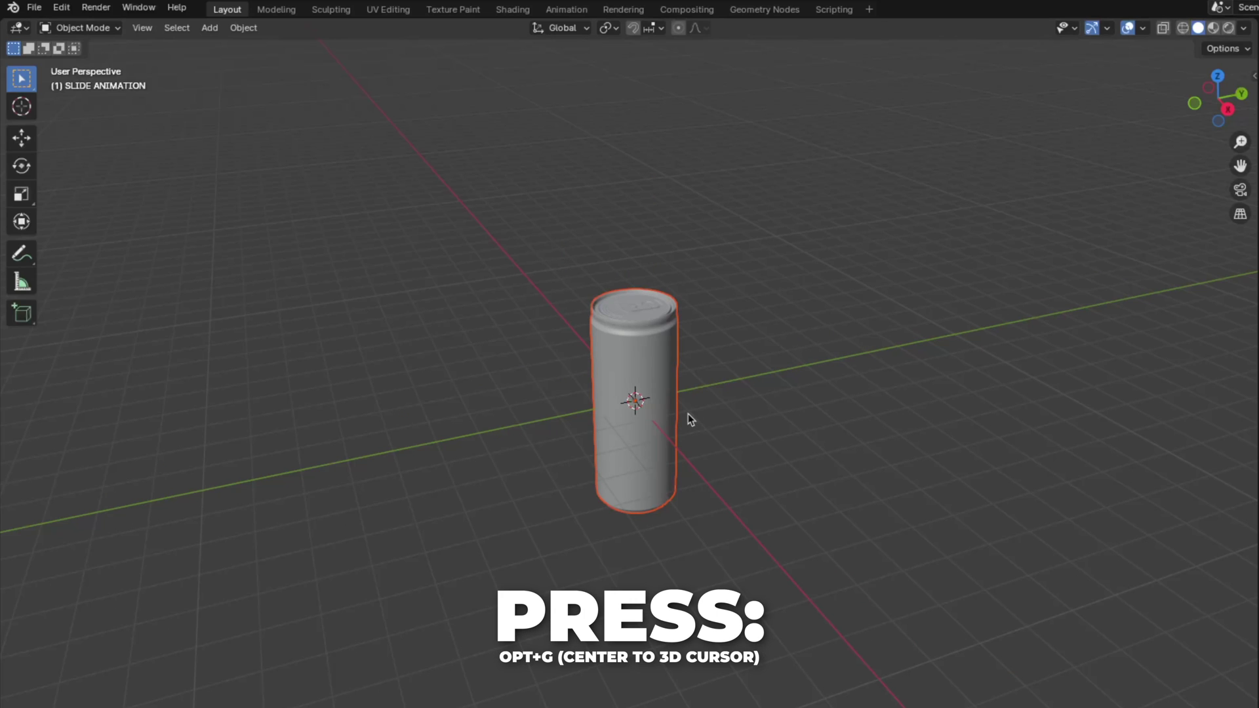
{"action": "left_click", "coordinate": [630, 372]}
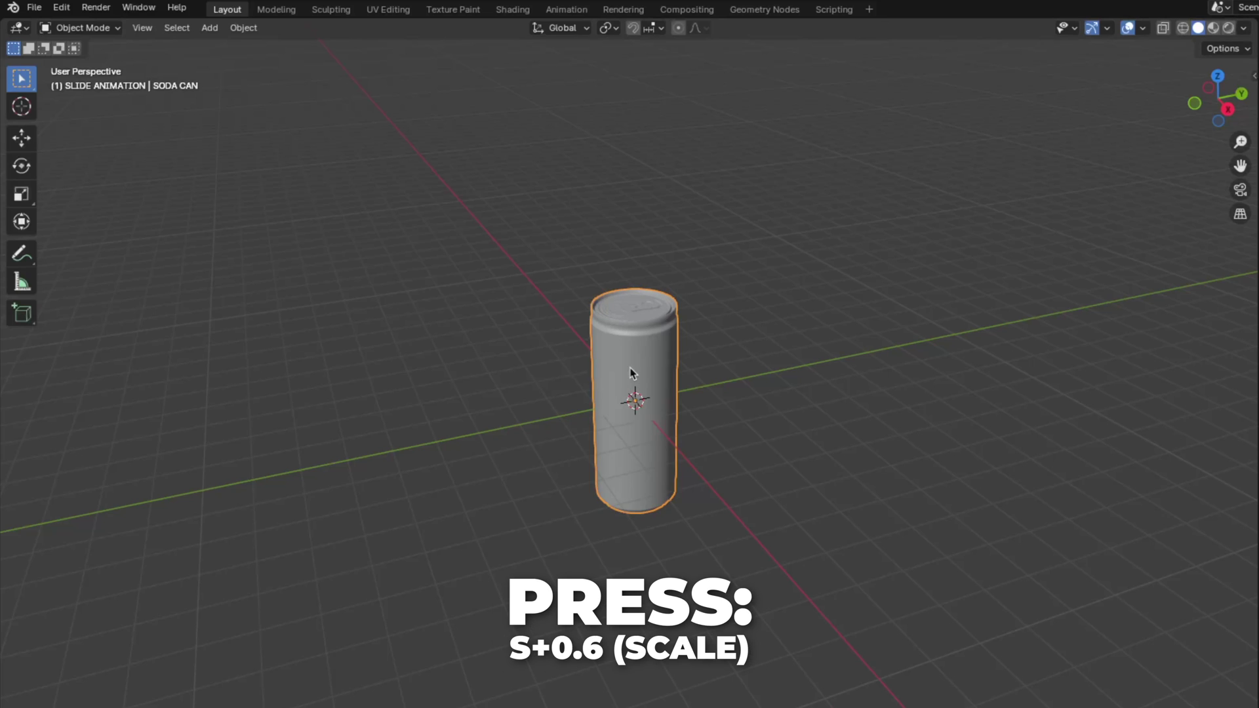
{"action": "type", "text": "s0.6"}
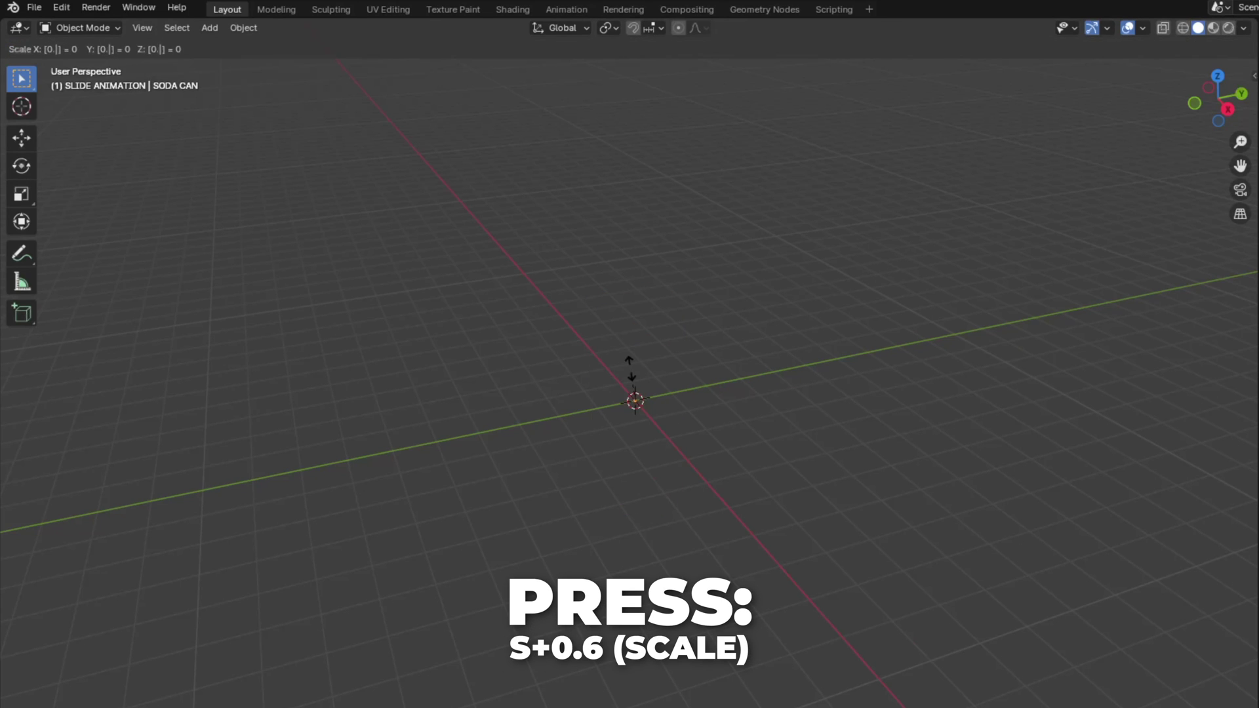
{"action": "key", "text": "Return"}
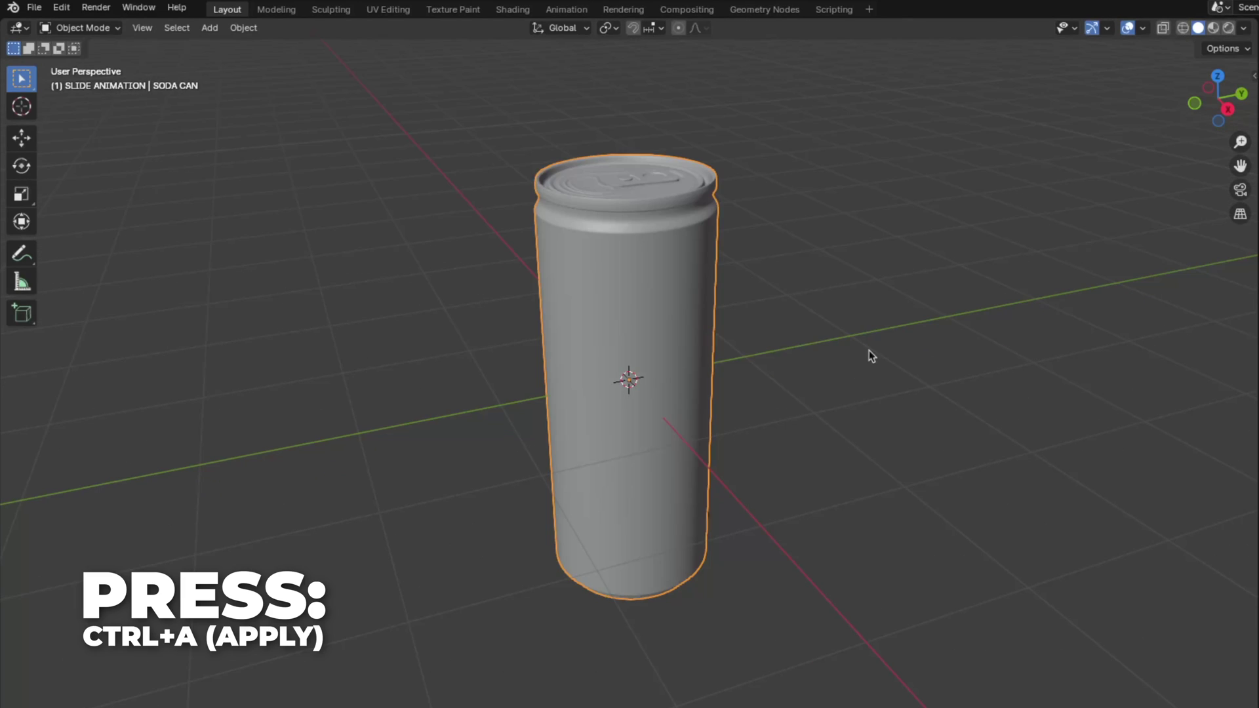
{"action": "key", "text": "ctrl+a"}
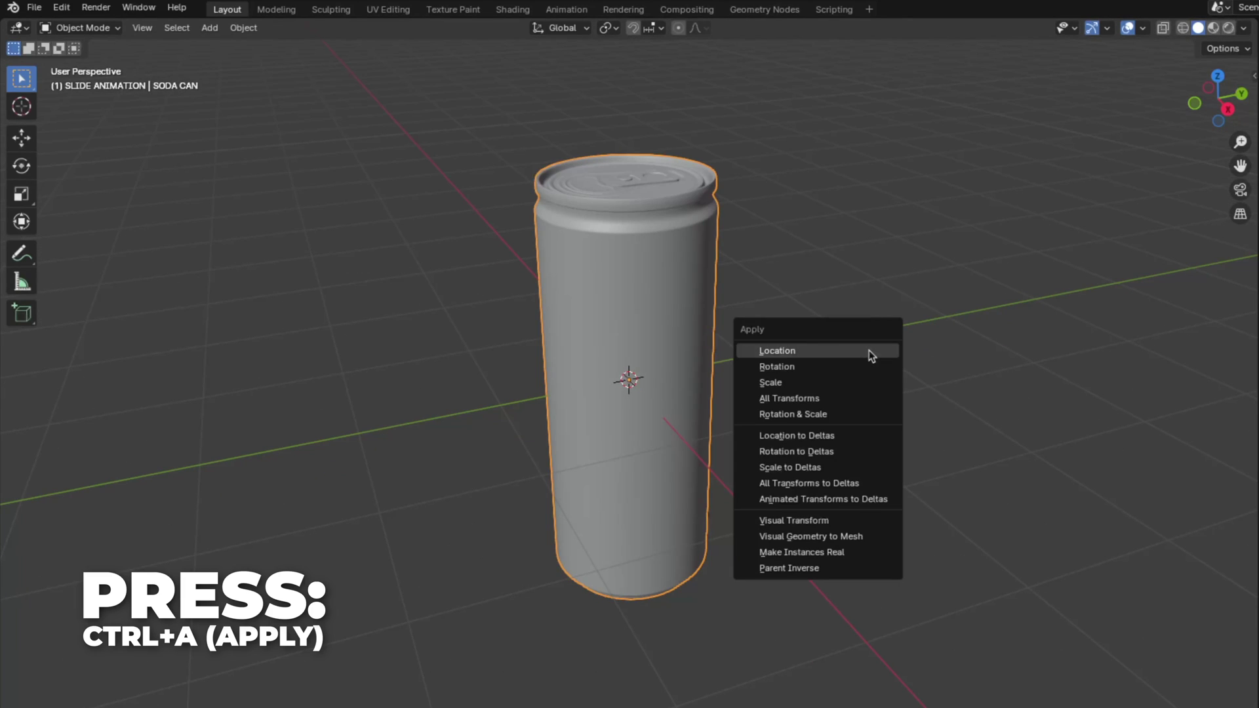
{"action": "left_click", "coordinate": [817, 384]}
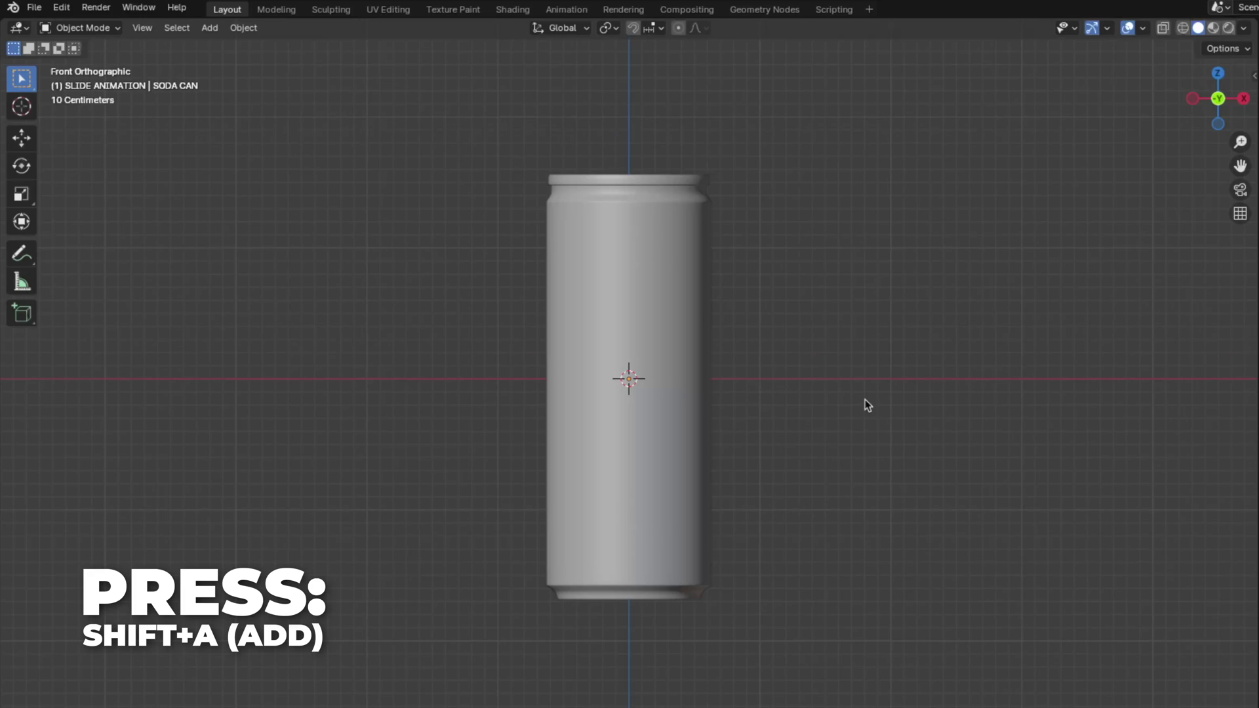
Step: Add a camera and set its focal length to 125 mm
{"action": "key", "text": "shift+a"}
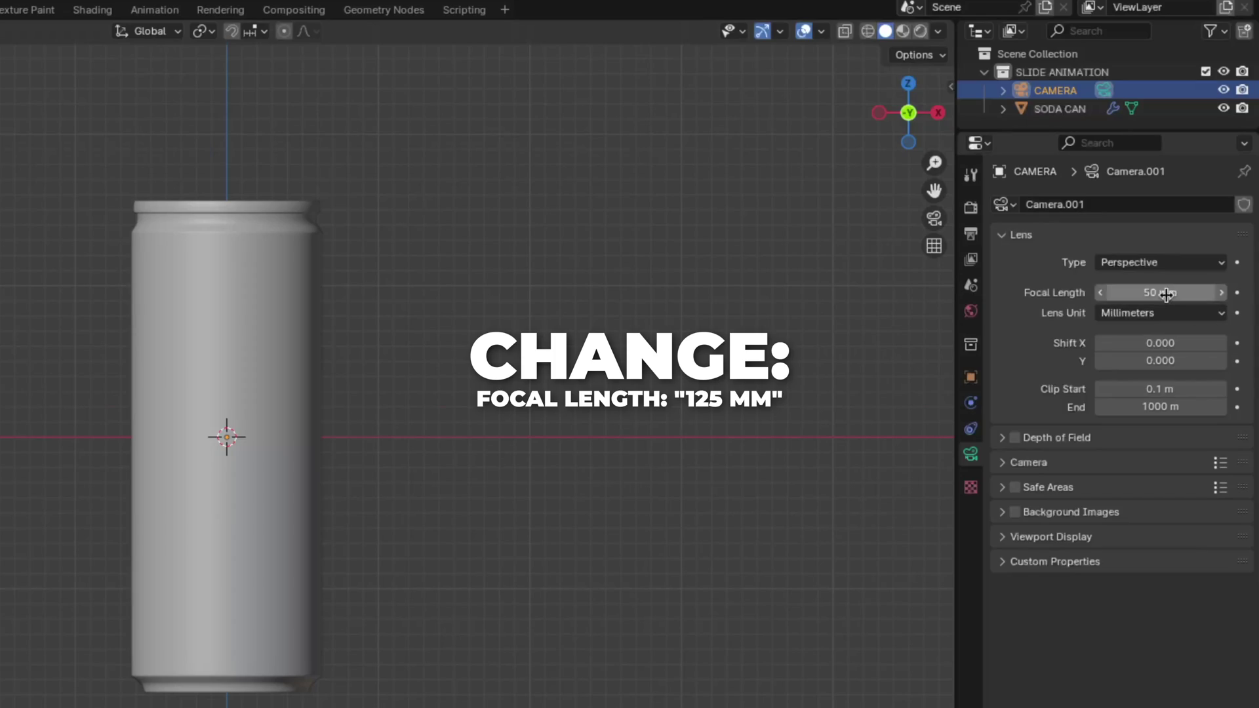
{"action": "left_click", "coordinate": [1167, 295]}
{"action": "type", "text": "12"}
{"action": "key", "text": "Return"}
Step: Place the camera at Y -31 m and look through it at the can
{"action": "key", "text": "n"}
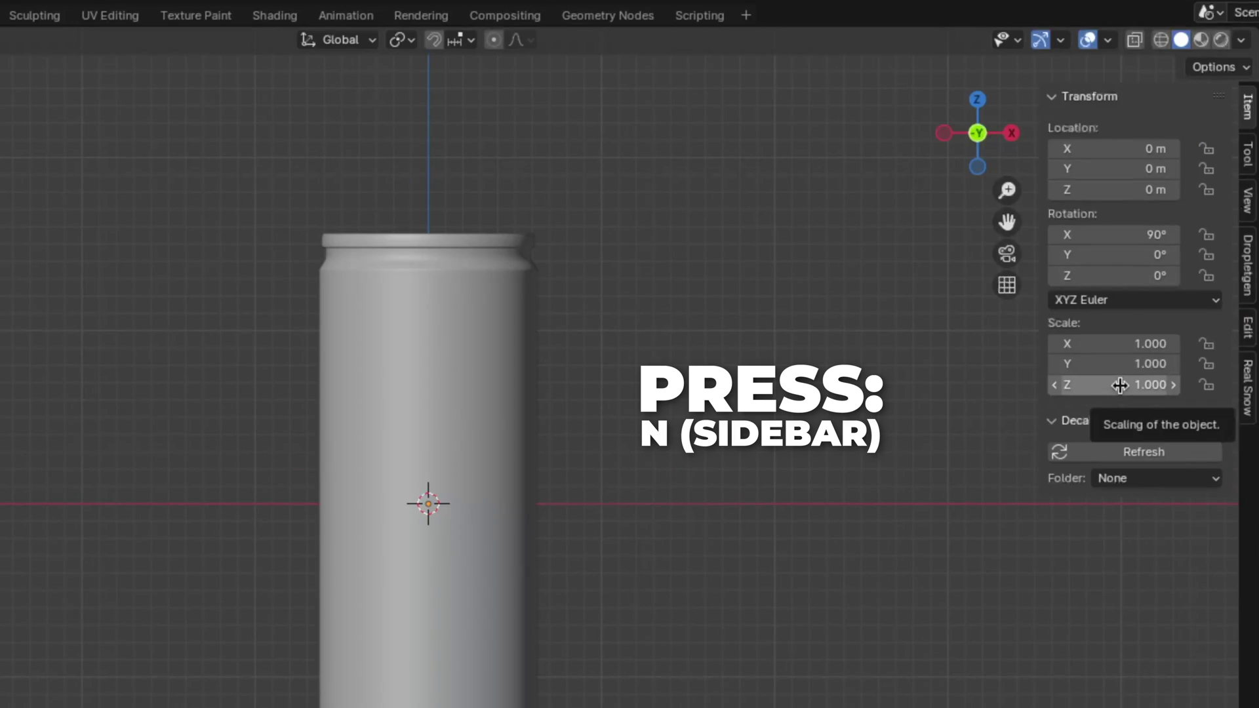
{"action": "left_click", "coordinate": [1089, 420]}
{"action": "left_click", "coordinate": [1101, 169]}
{"action": "type", "text": "-31"}
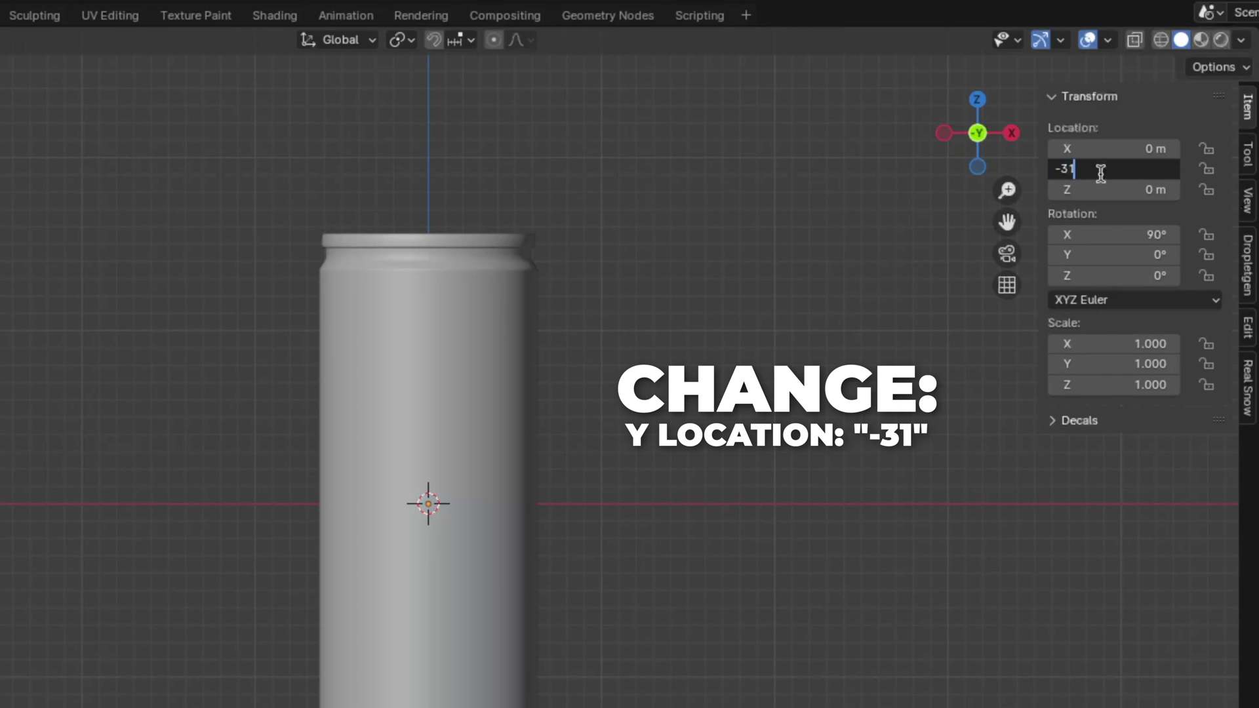
{"action": "key", "text": "Return"}
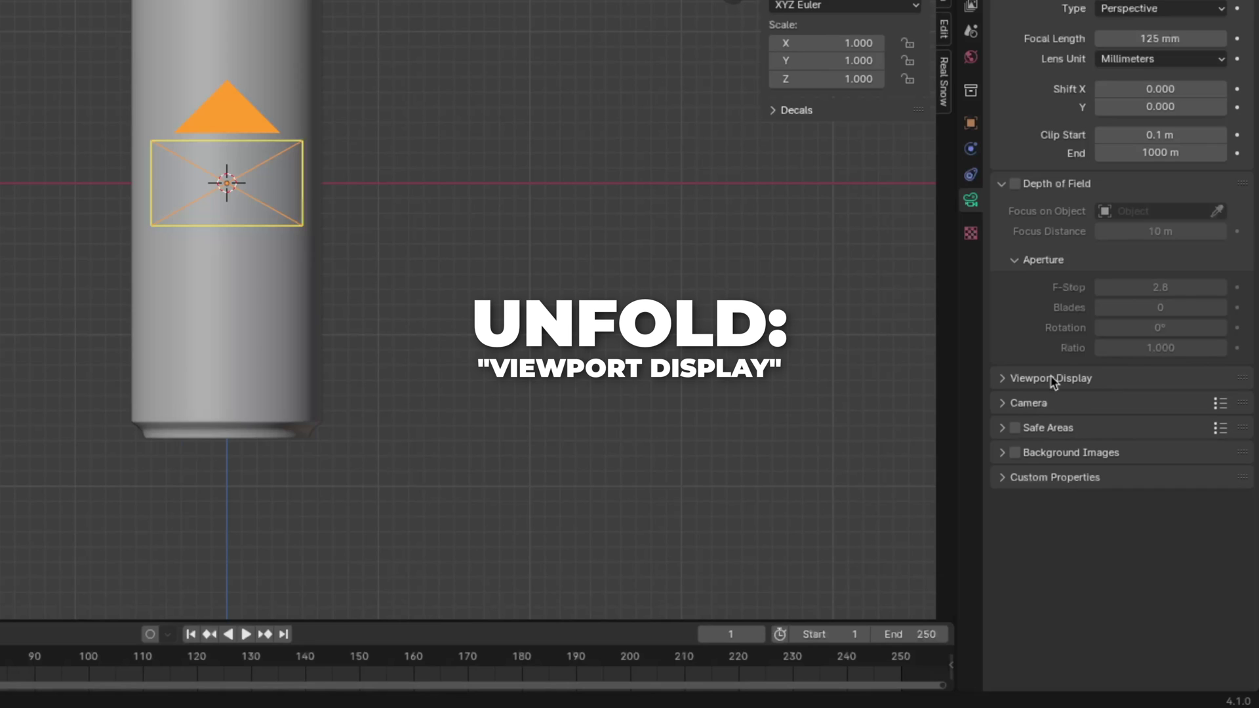
{"action": "left_click", "coordinate": [1037, 381]}
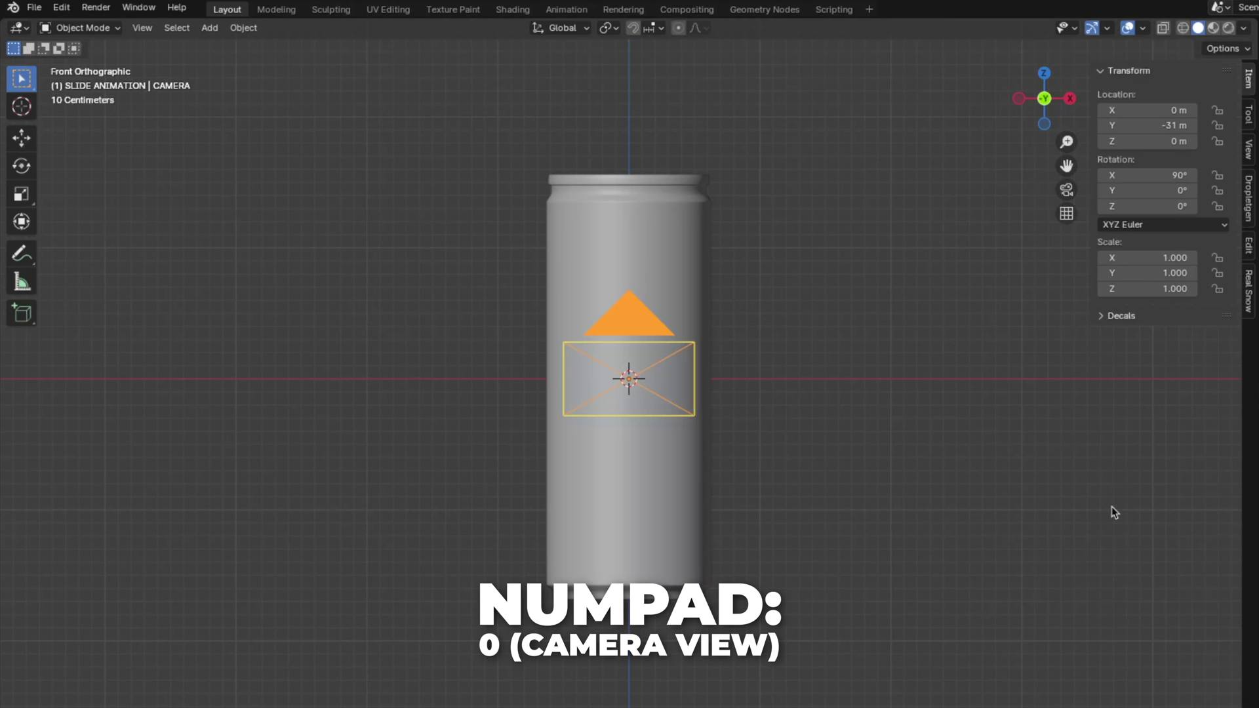
{"action": "key", "text": "KP_0"}
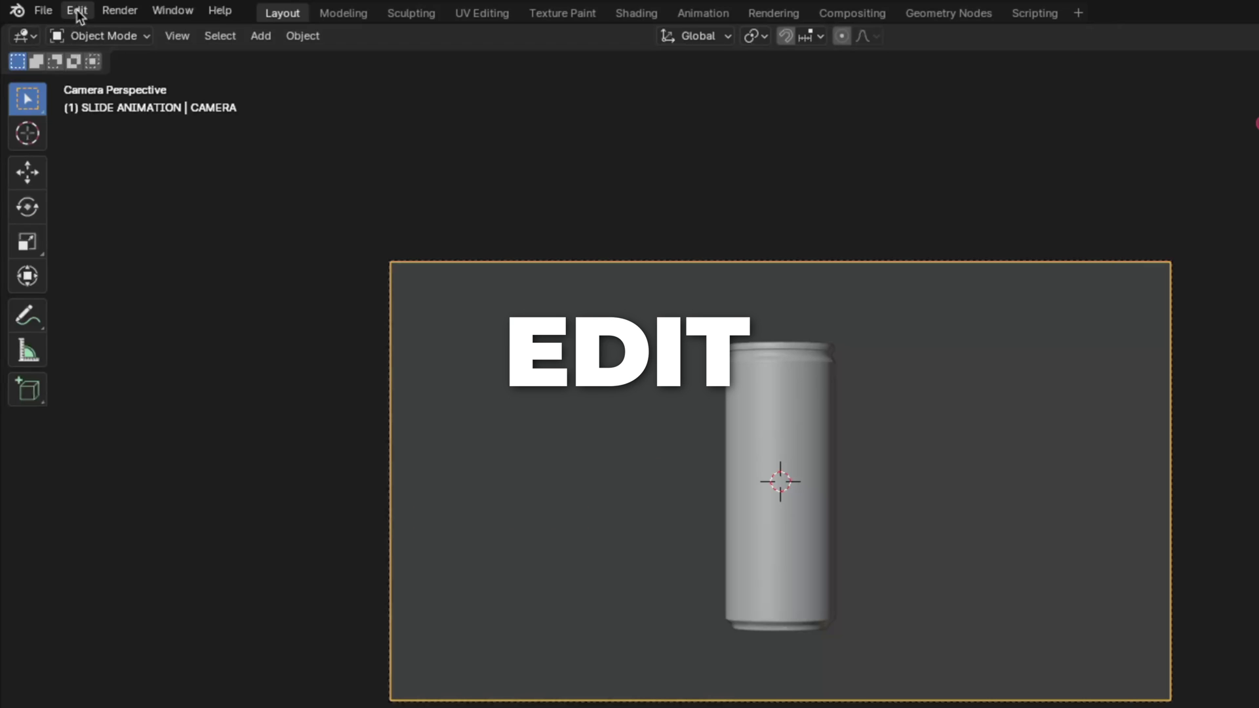
Step: Check the numpad emulation setting in Blender's Input preferences
{"action": "left_click", "coordinate": [77, 10]}
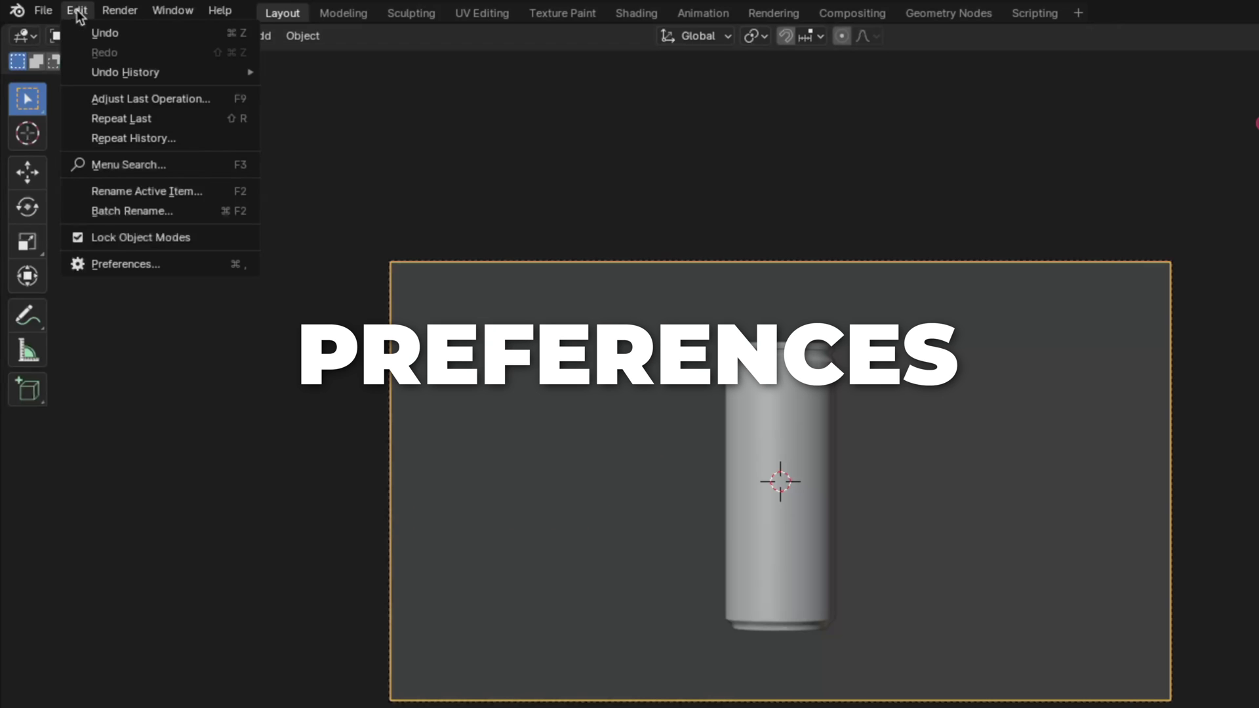
{"action": "left_click", "coordinate": [112, 264]}
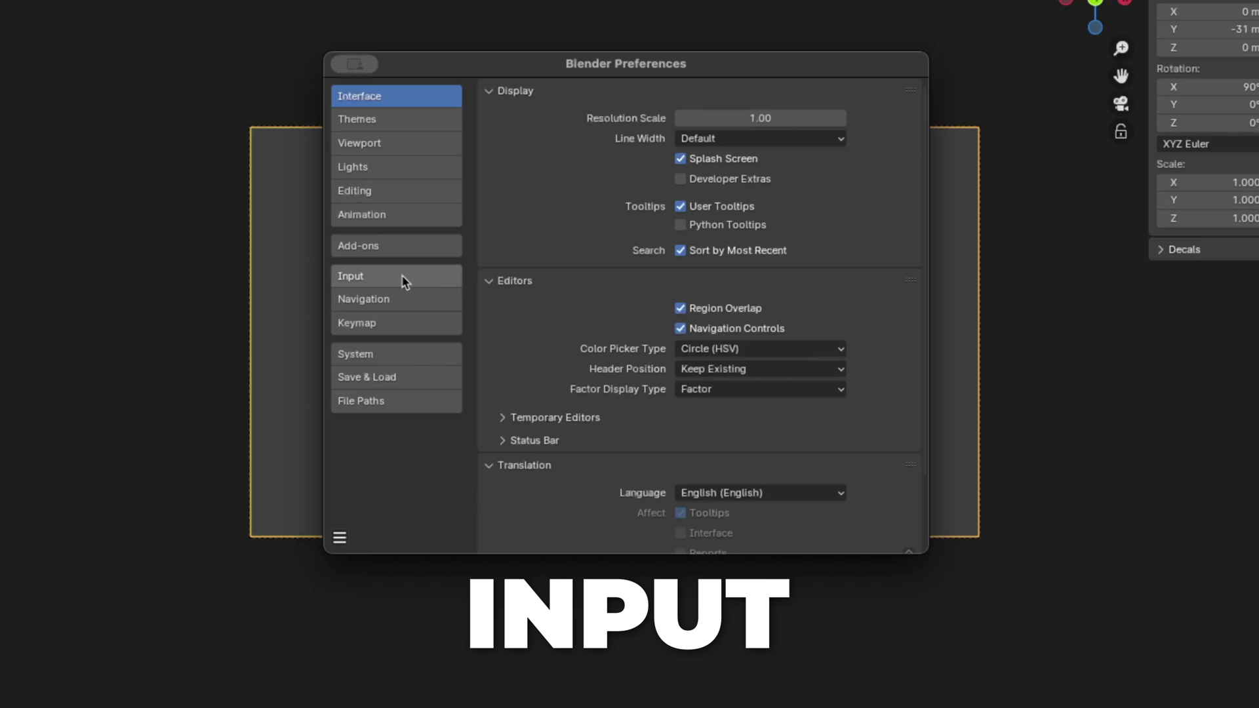
{"action": "left_click", "coordinate": [415, 277]}
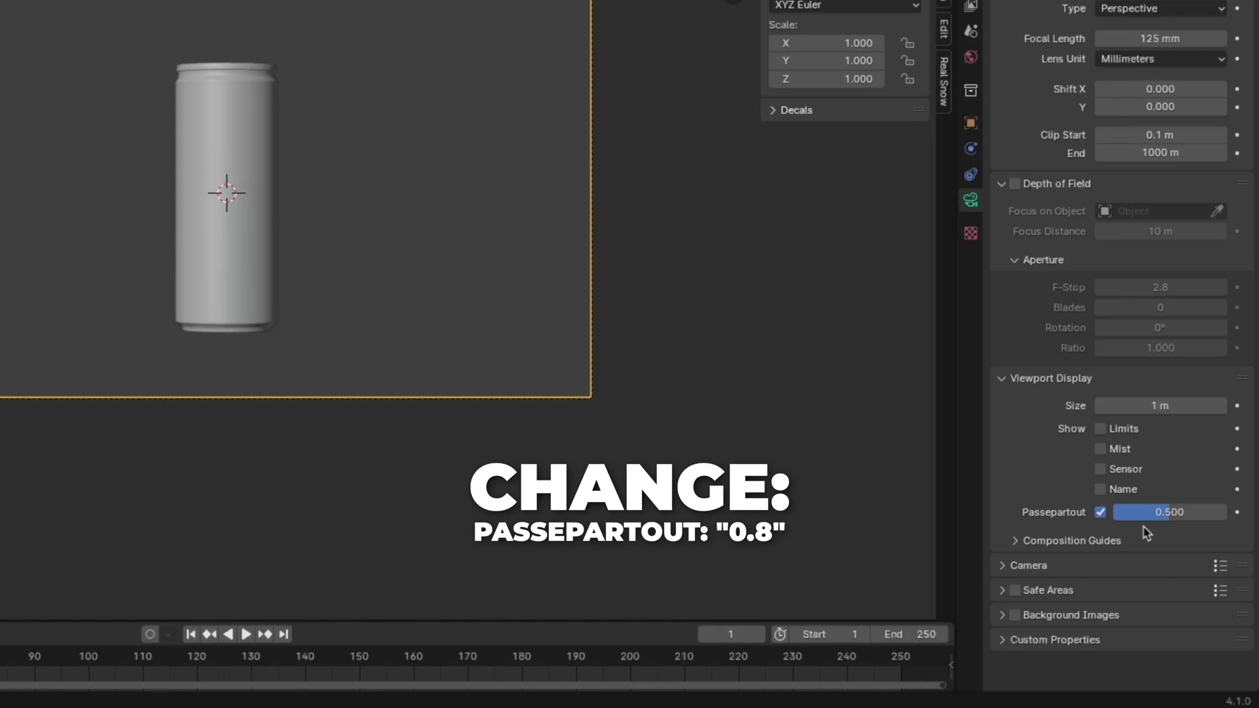
Step: Set the camera's Passepartout to 0.8
{"action": "left_click", "coordinate": [1150, 511]}
{"action": "type", "text": "0.8"}
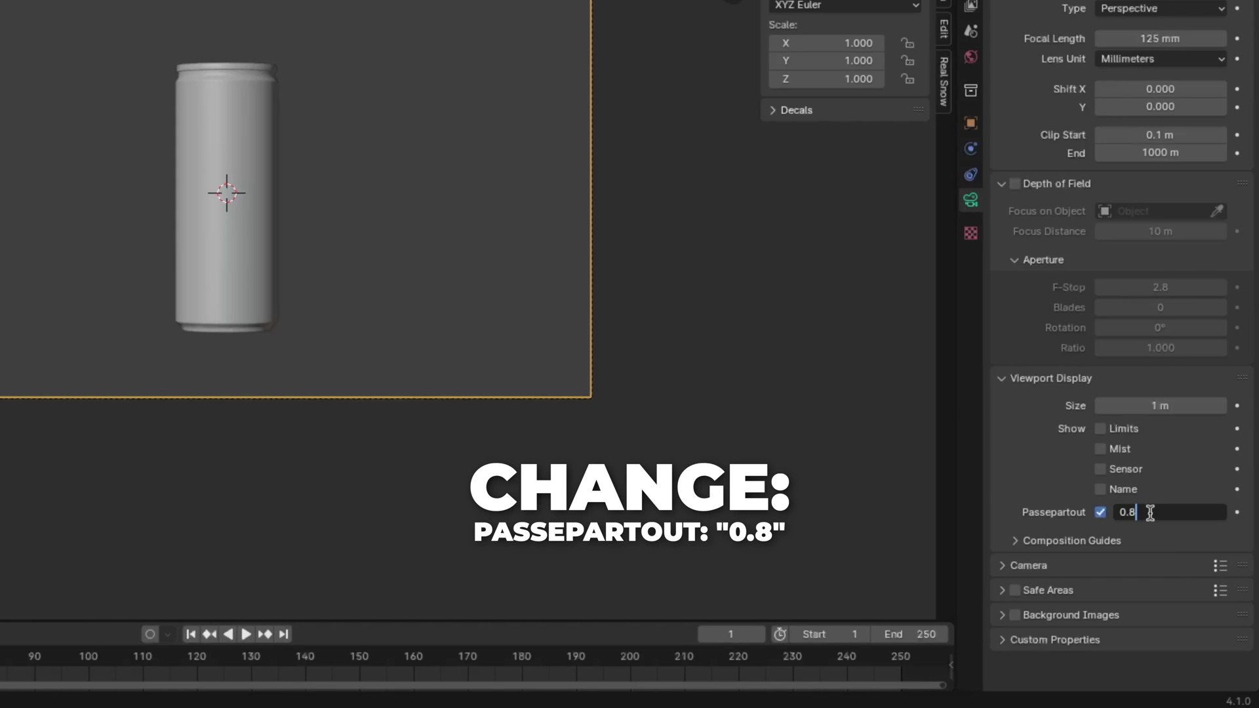
{"action": "key", "text": "Return"}
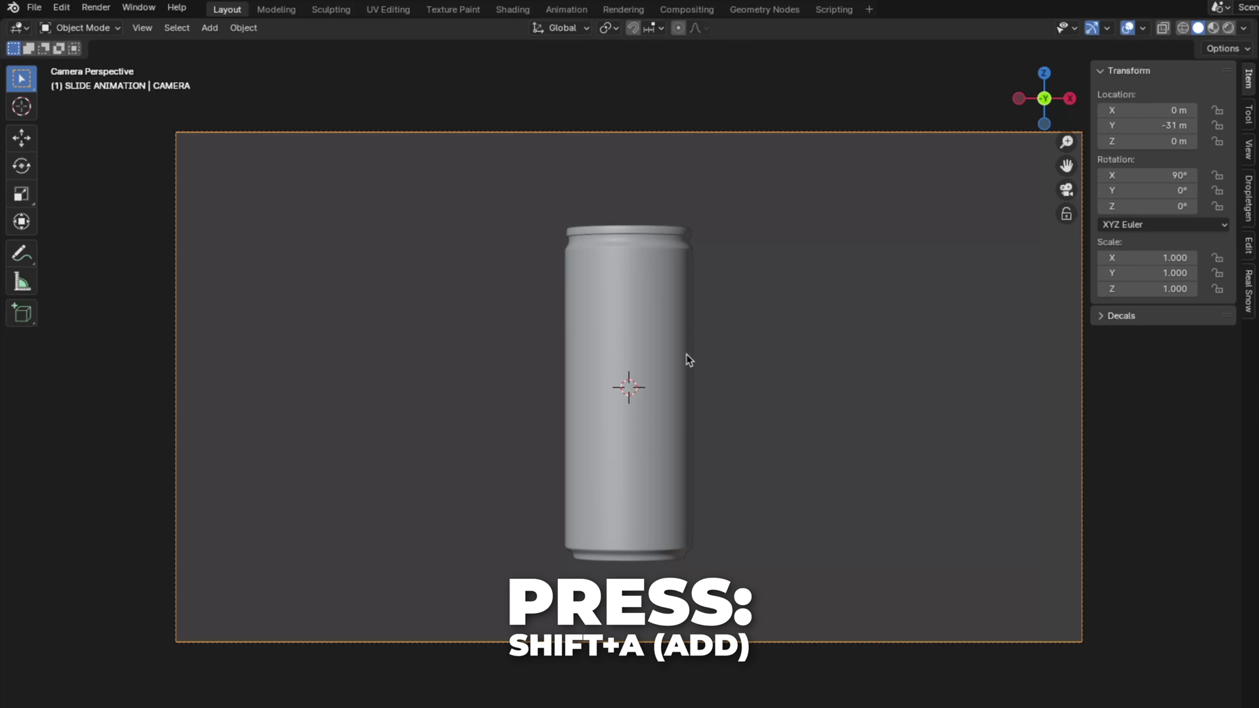
Step: Add a plain axes empty at the origin named CAMERA-FOCUS
{"action": "key", "text": "shift+a"}
{"action": "mouse_move", "coordinate": [663, 279]}
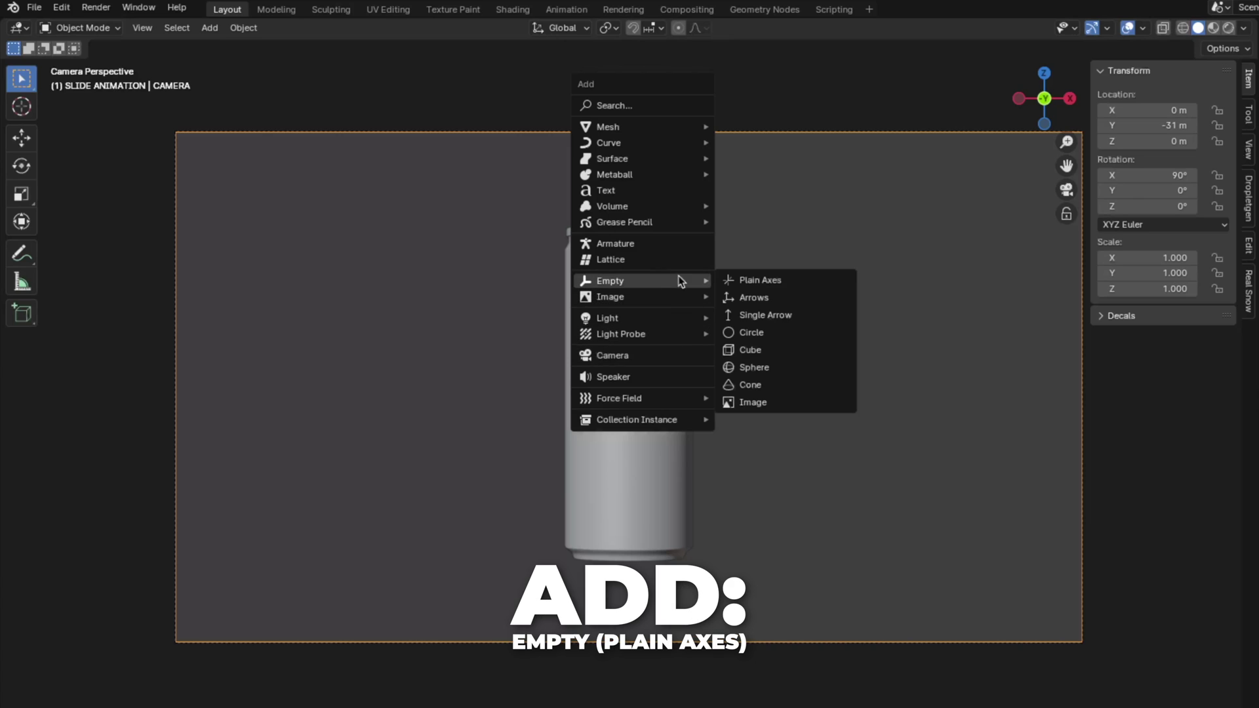
{"action": "left_click", "coordinate": [768, 279]}
{"action": "key", "text": "F2"}
{"action": "key", "text": "BackSpace"}
{"action": "type", "text": "CAMERA"}
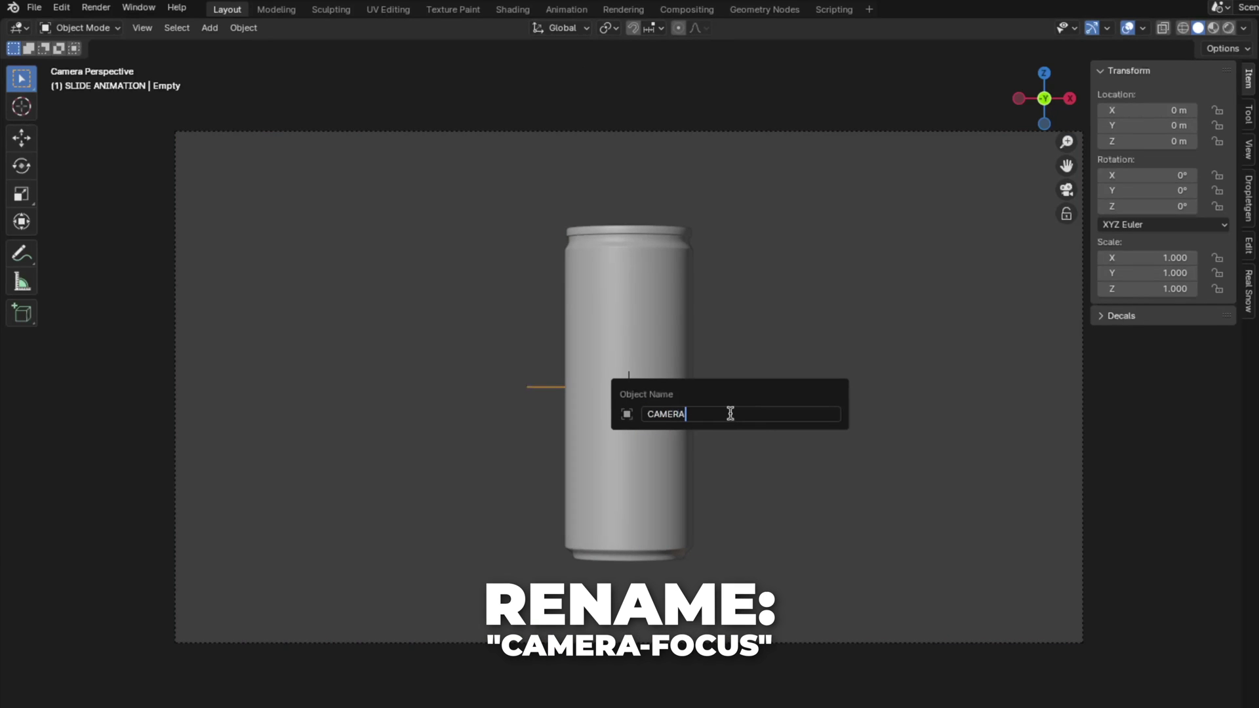
{"action": "type", "text": "-FOCUS"}
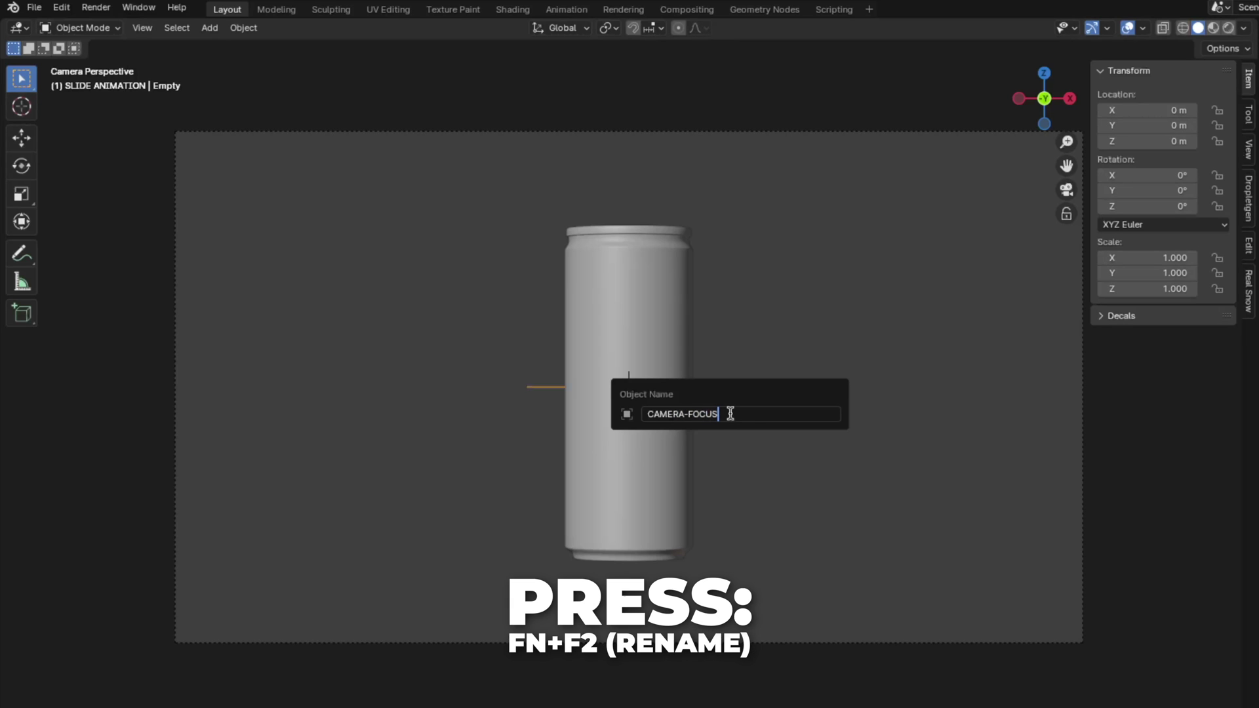
{"action": "key", "text": "Return"}
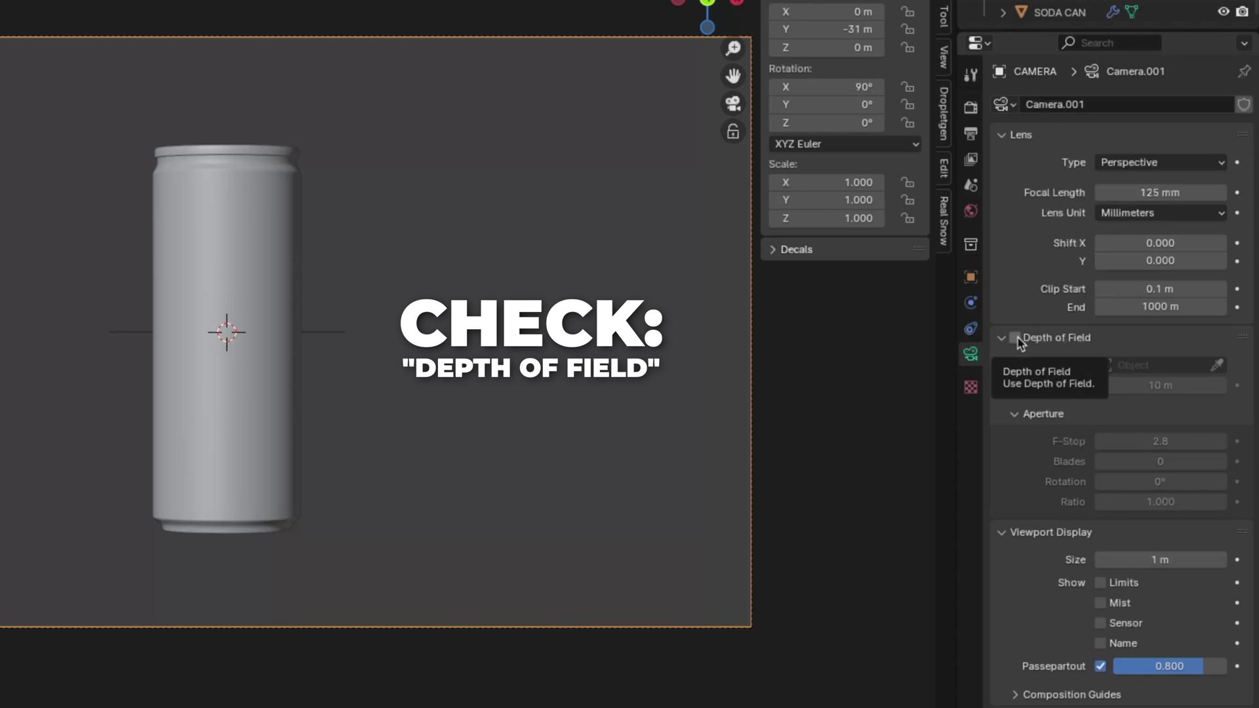
Step: Enable camera depth of field focused on CAMERA-FOCUS with F-Stop 0.2
{"action": "left_click", "coordinate": [1015, 338]}
{"action": "left_click", "coordinate": [1216, 365]}
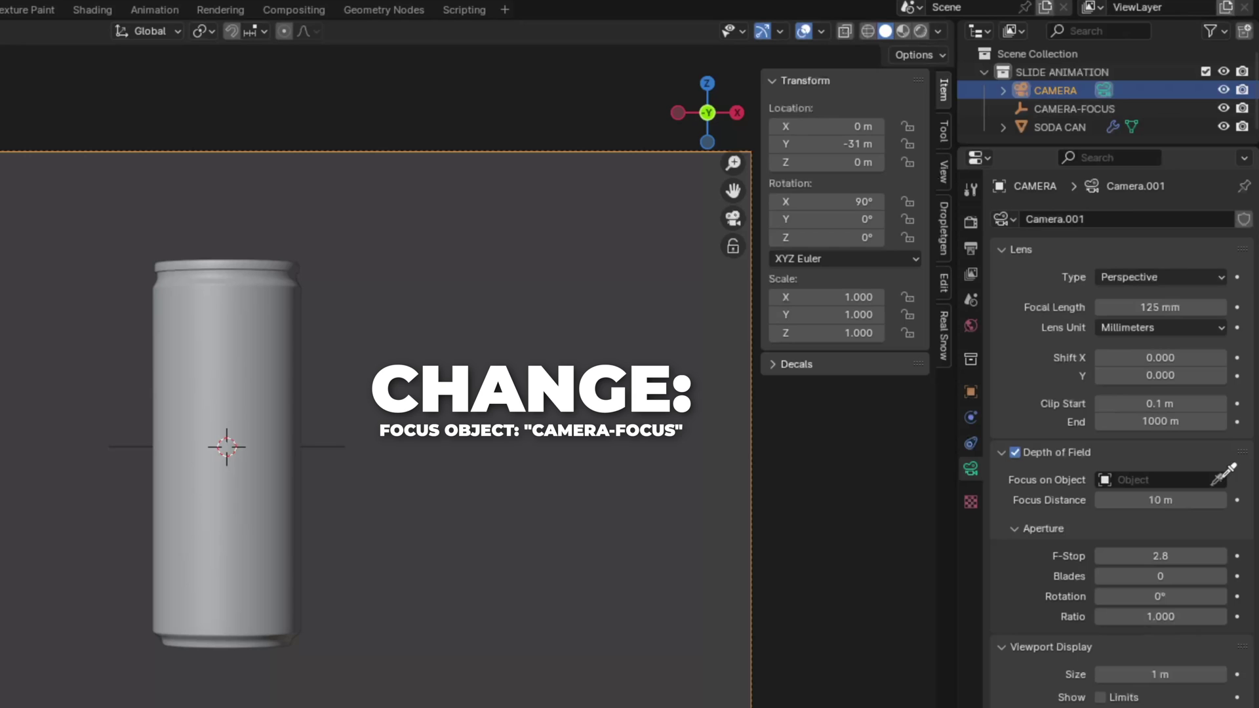
{"action": "left_click", "coordinate": [1073, 107]}
{"action": "left_click", "coordinate": [1133, 302]}
{"action": "type", "text": "0"}
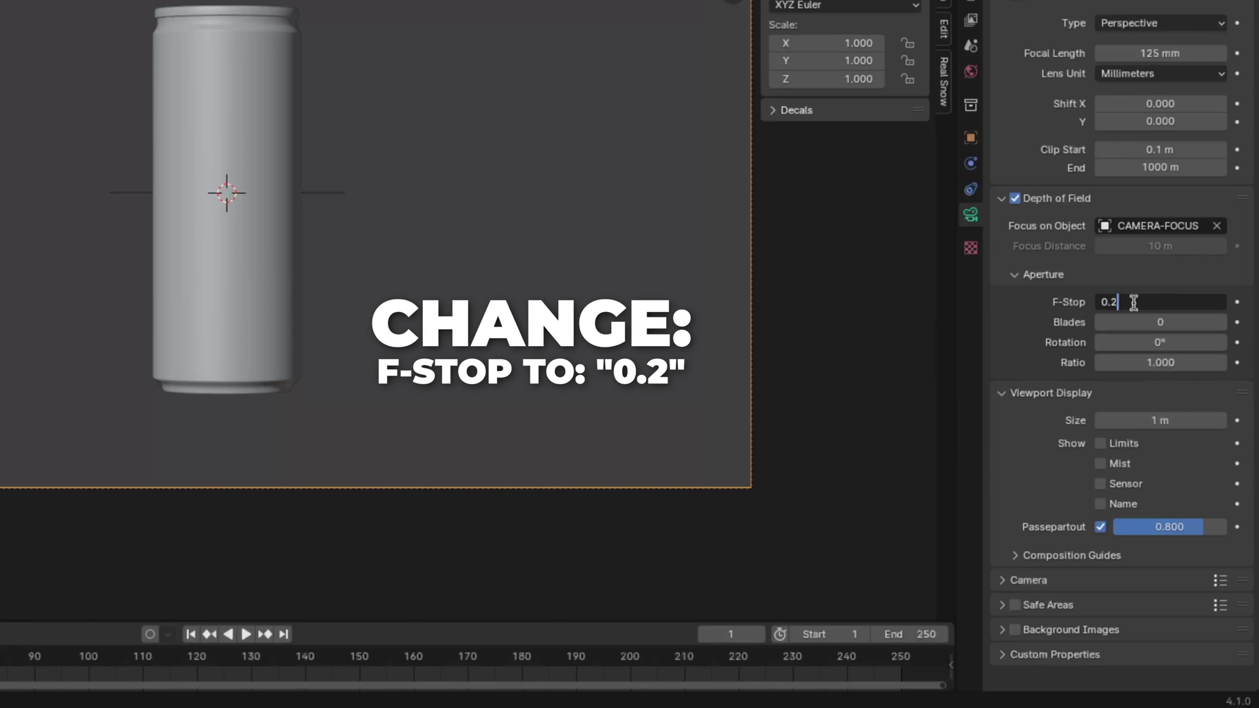
{"action": "type", "text": ".2"}
{"action": "key", "text": "Return"}
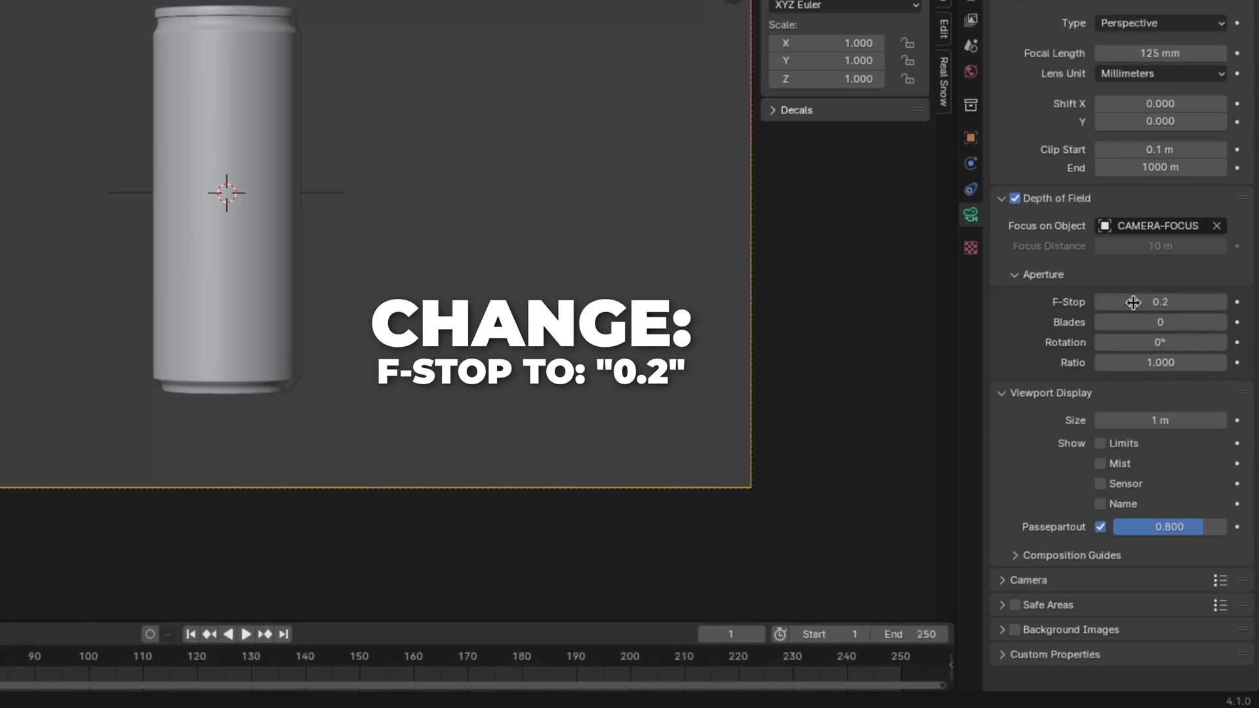
Step: Turn on the Center composition guide in the camera's Viewport Display settings
{"action": "left_click", "coordinate": [1052, 557]}
{"action": "scroll", "coordinate": [1117, 437], "scroll_direction": "down", "scroll_amount": 5}
{"action": "left_click", "coordinate": [1116, 455]}
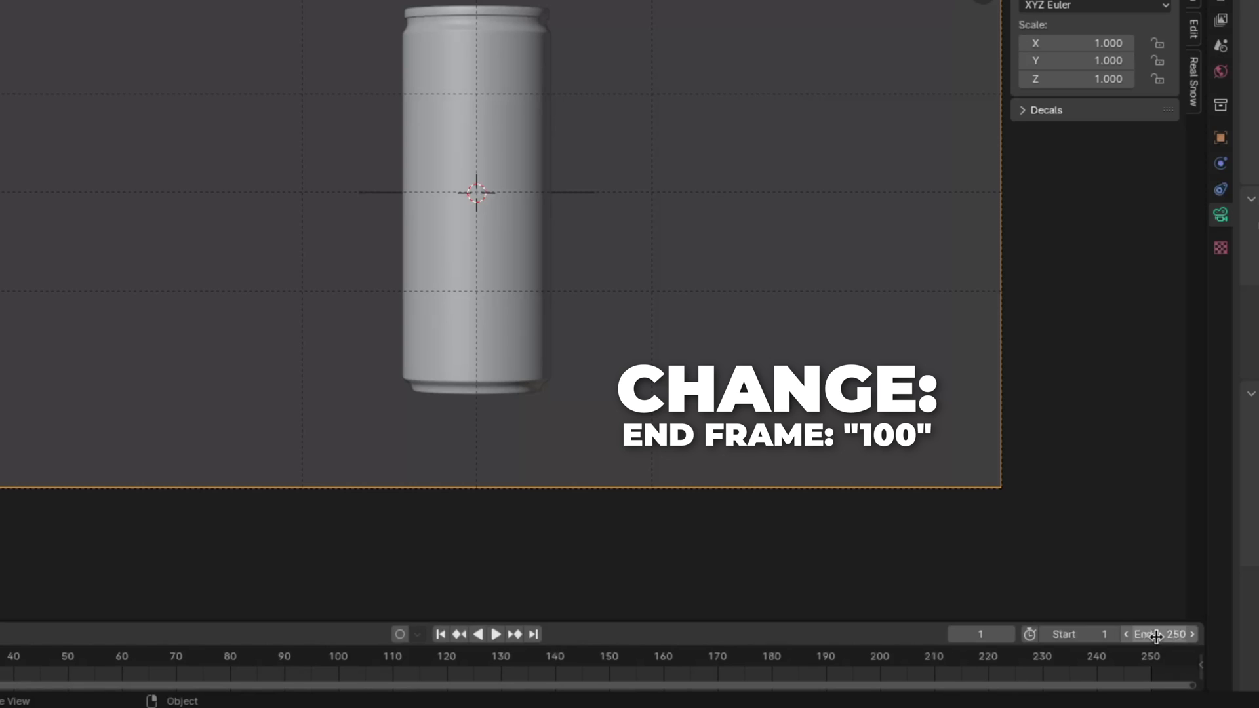
Step: Set the end frame to 100 and keyframe the can's location and rotation at frame 60
{"action": "left_click", "coordinate": [1155, 636]}
{"action": "type", "text": "100"}
{"action": "key", "text": "Return"}
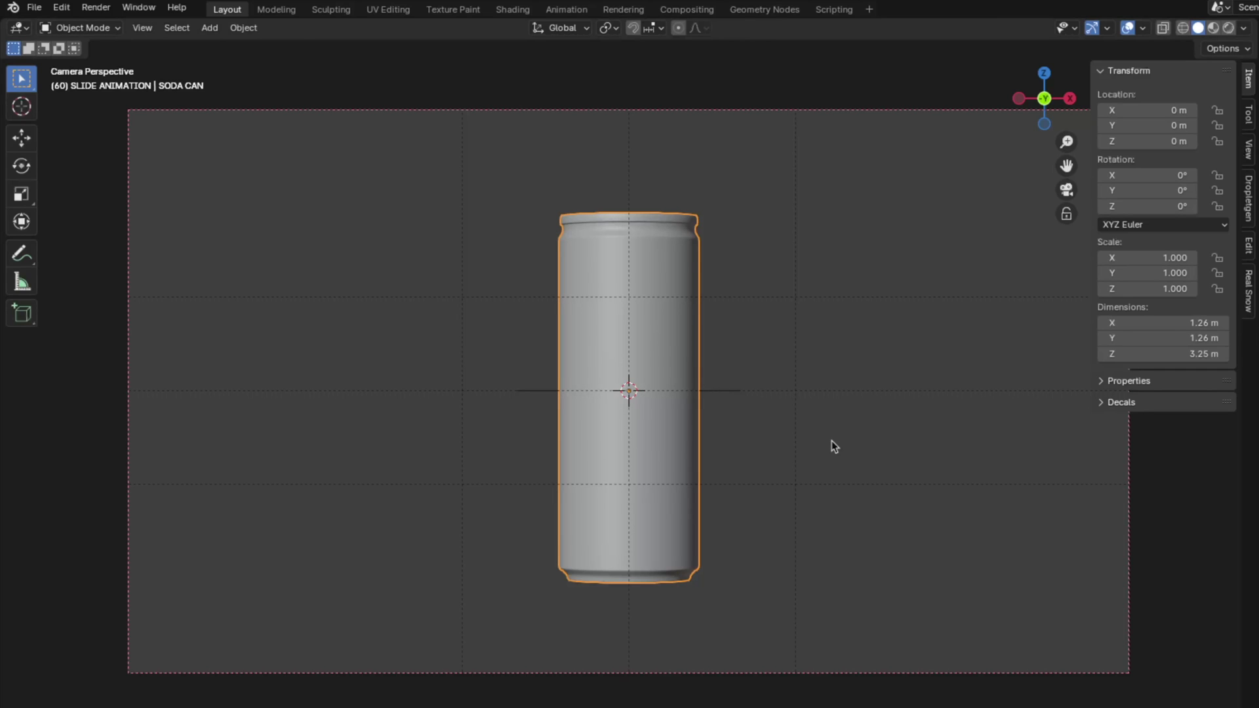
{"action": "key", "text": "k"}
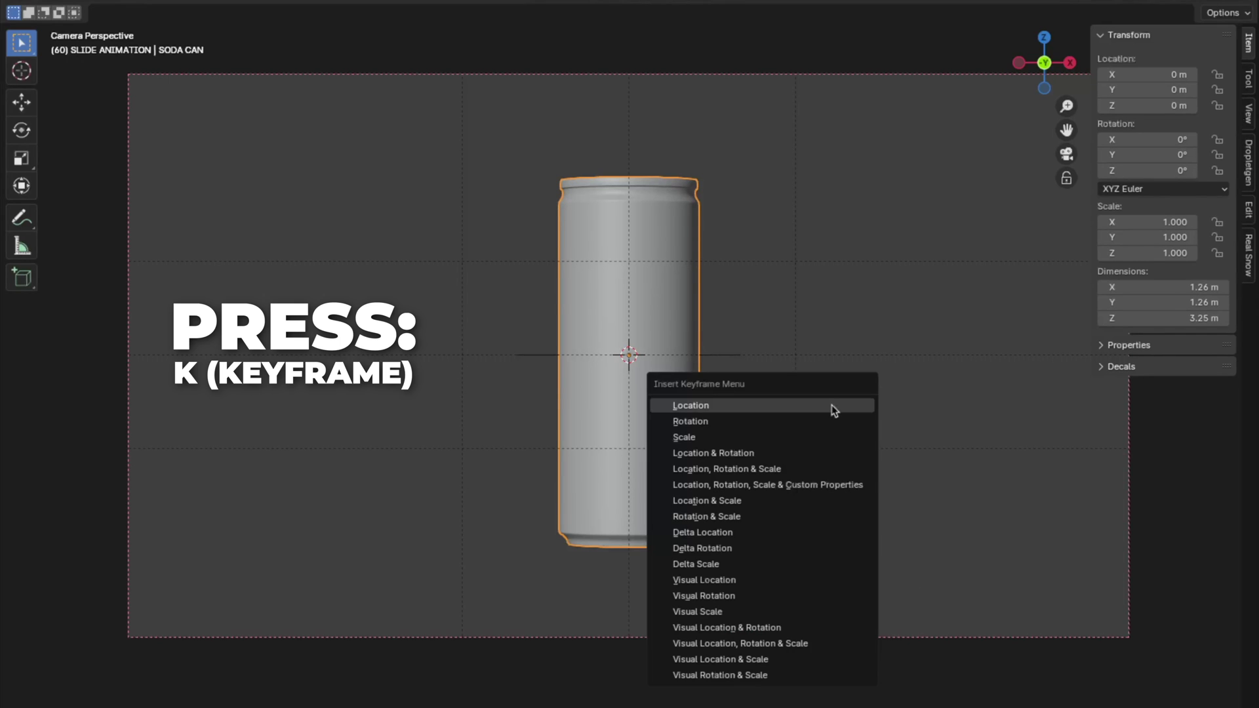
{"action": "left_click", "coordinate": [725, 453]}
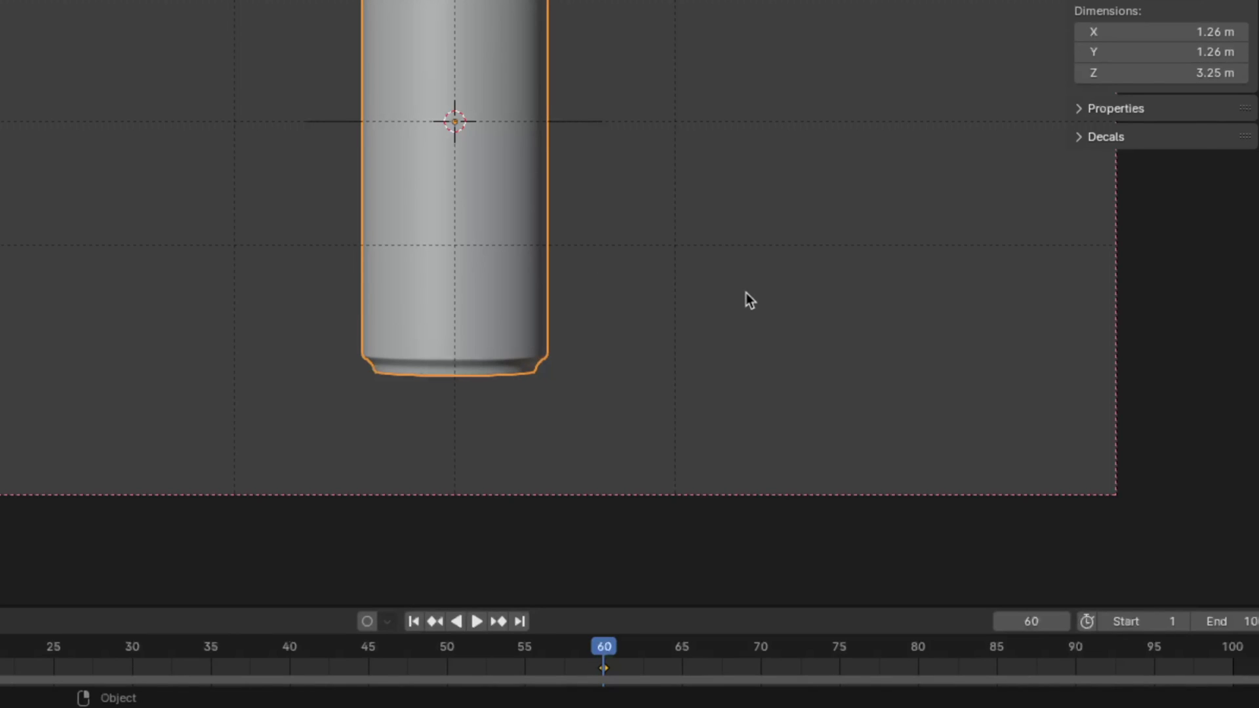
Step: Go to frame 50 and put the can into Edit Mode
{"action": "double_click", "coordinate": [1027, 623]}
{"action": "type", "text": "50"}
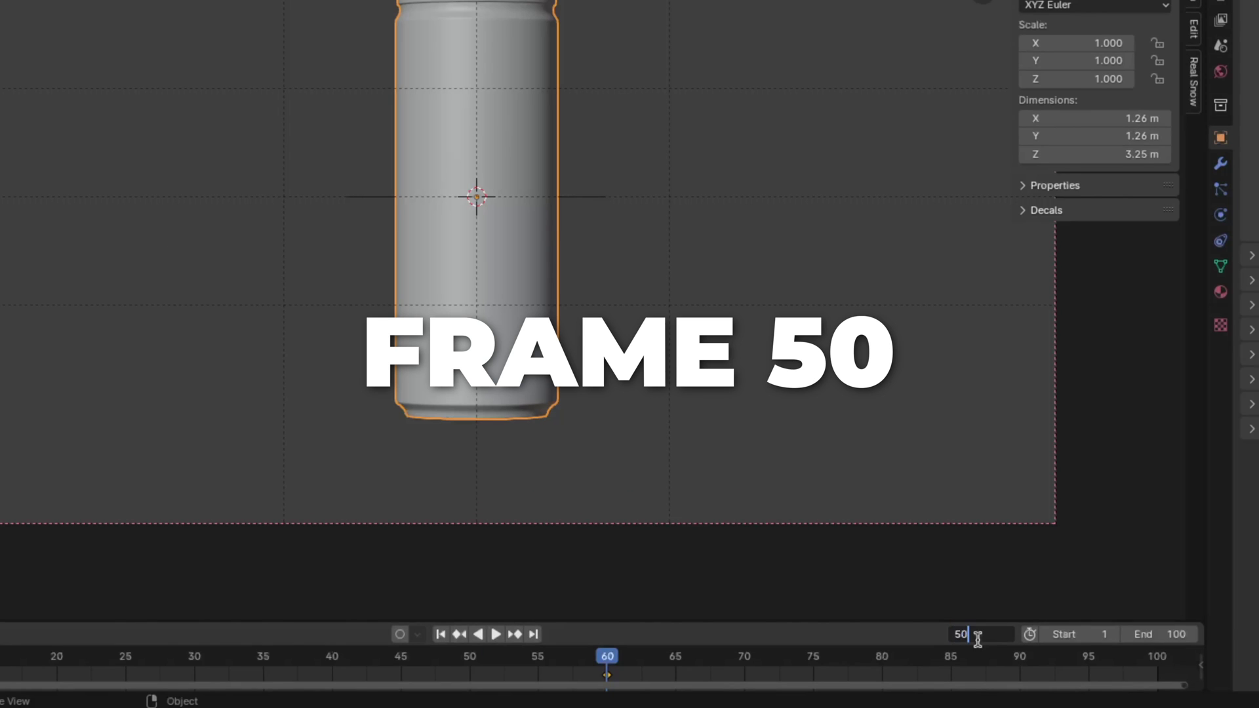
{"action": "key", "text": "Return"}
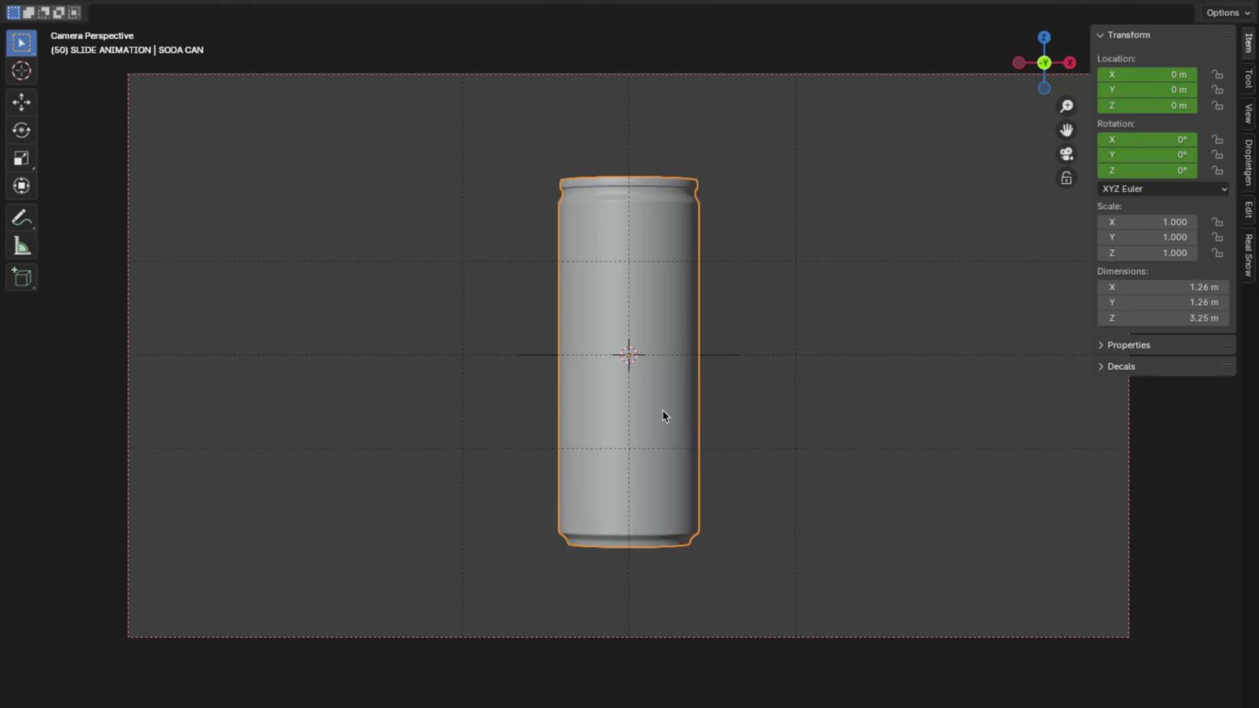
{"action": "key", "text": "Tab"}
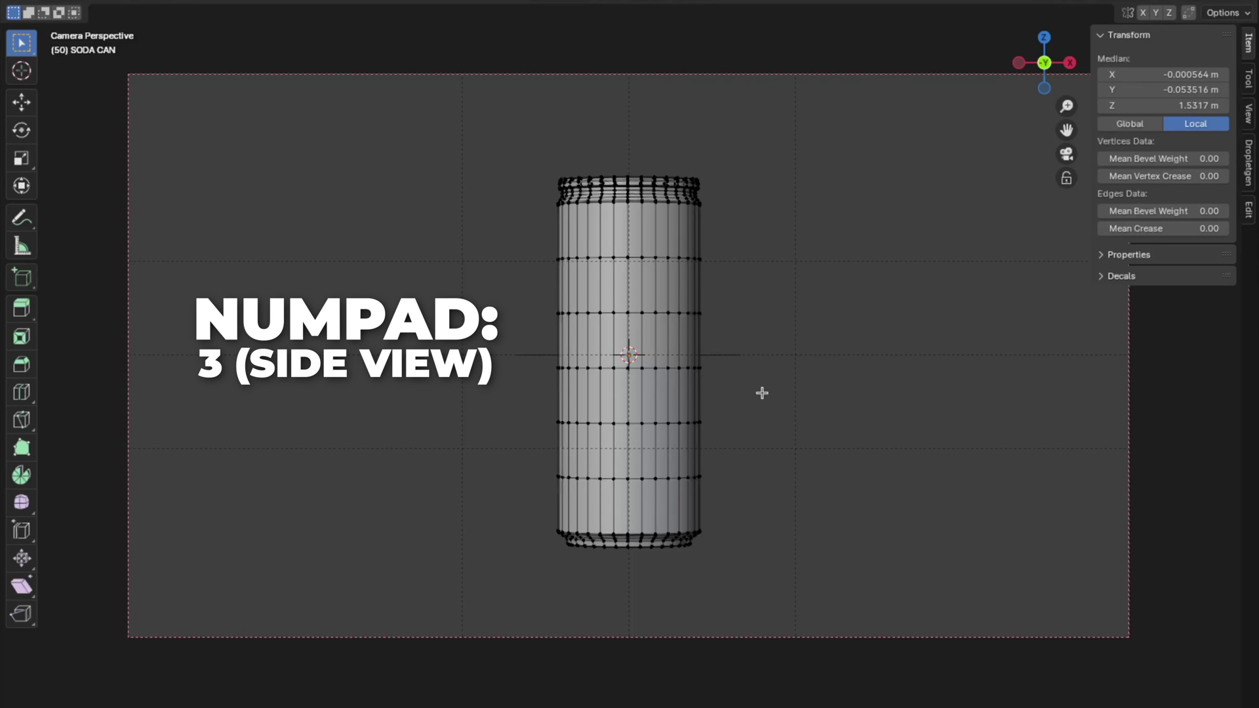
Step: From side view, select the vertex at the middle of the can's bottom edge and bring up the Snap menu
{"action": "key", "text": "KP_3"}
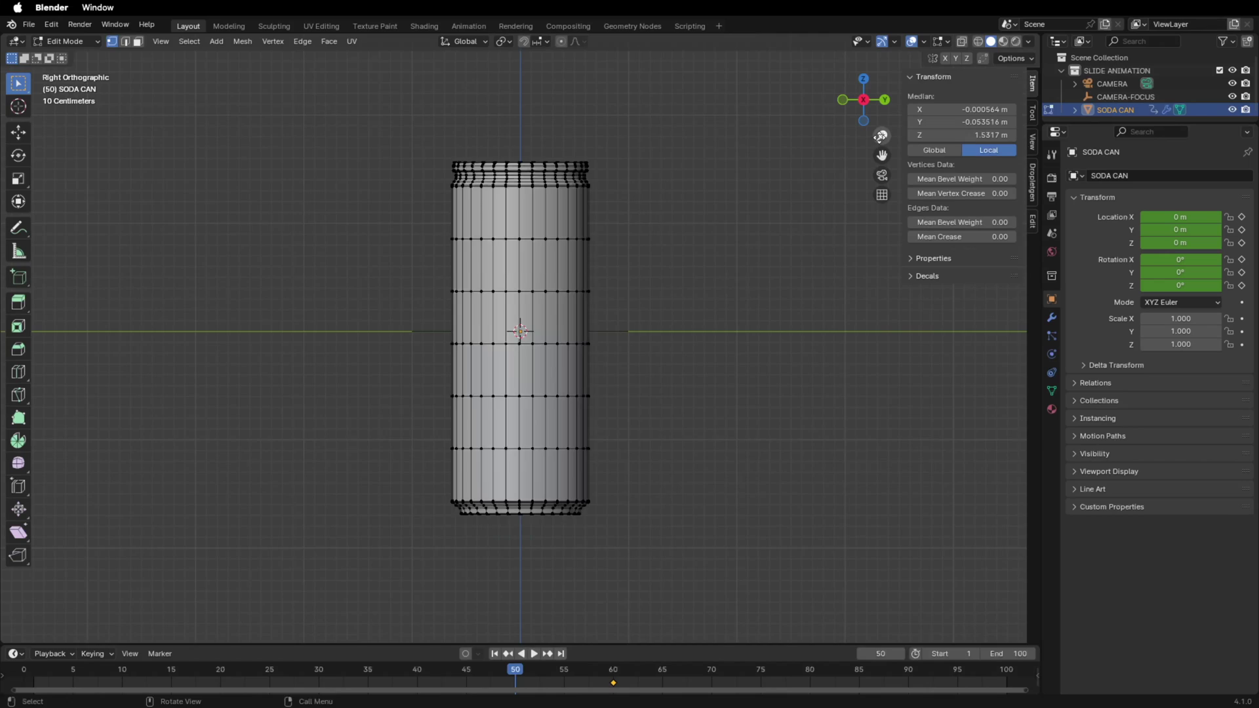
{"action": "scroll", "coordinate": [537, 393], "scroll_direction": "up", "scroll_amount": 15}
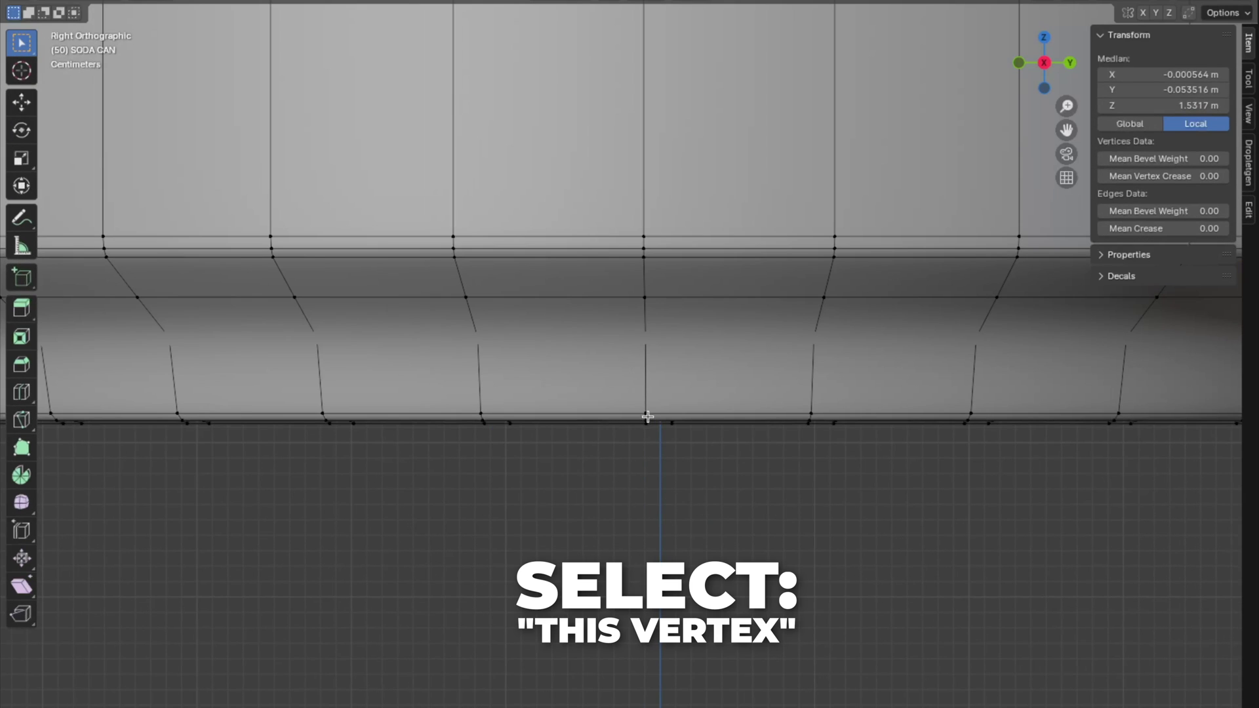
{"action": "left_click", "coordinate": [646, 411]}
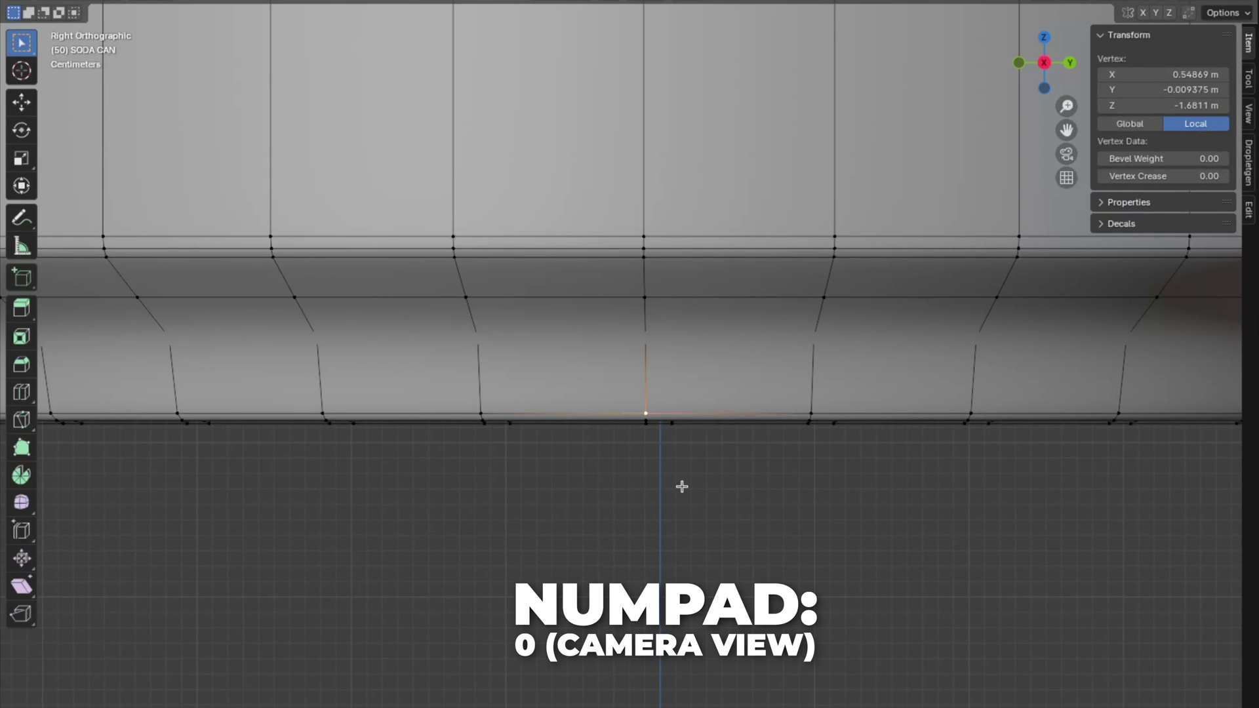
{"action": "key", "text": "KP_0"}
{"action": "key", "text": "shift+s"}
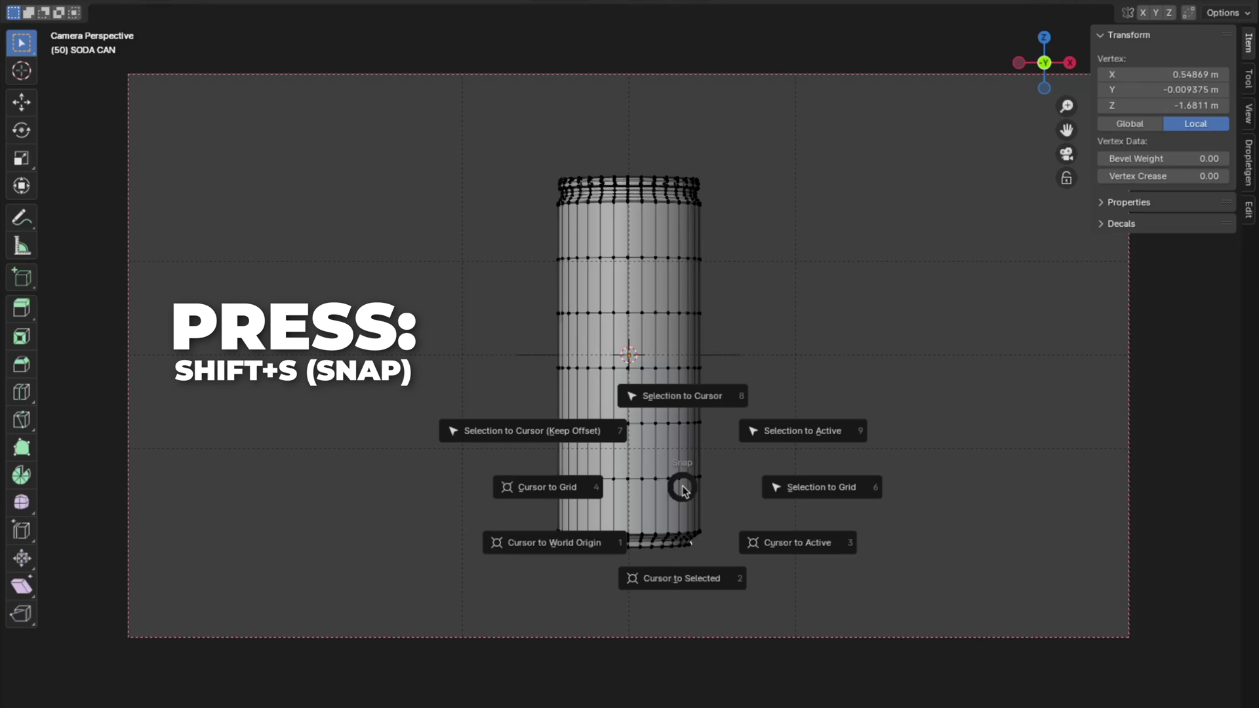
Step: Snap the 3D cursor to the bottom-rim vertex and use it as the pivot point
{"action": "left_click", "coordinate": [685, 562]}
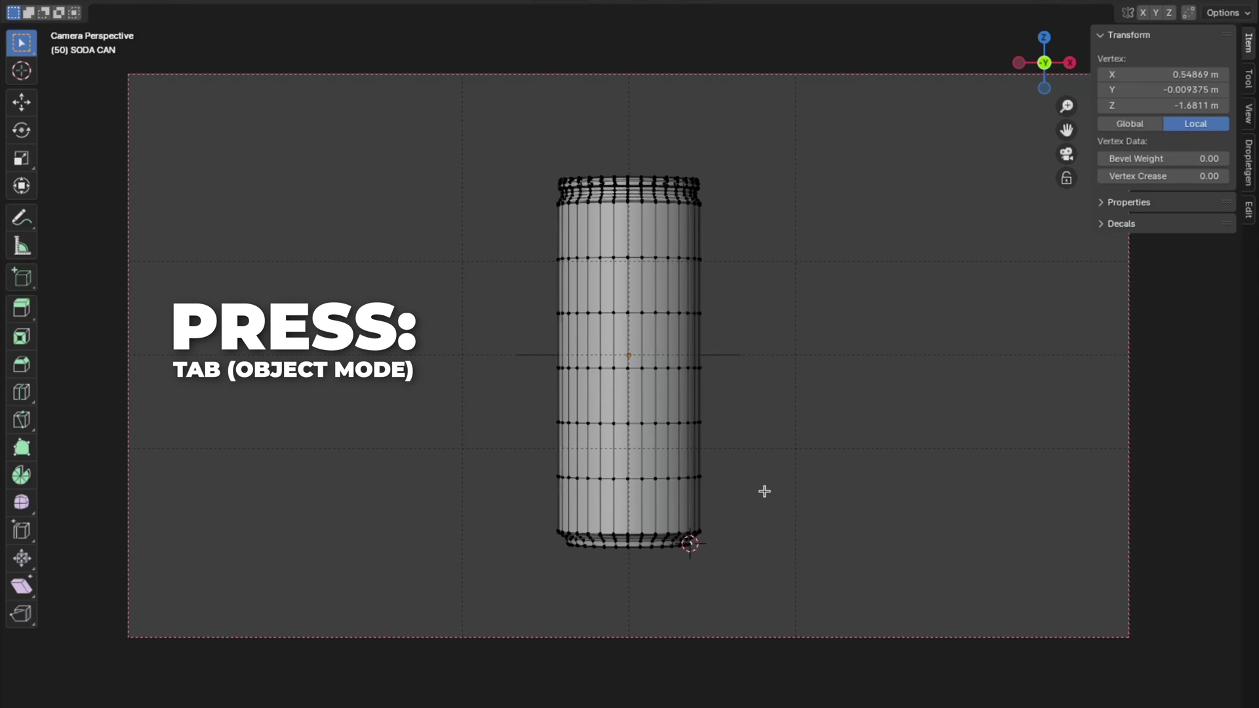
{"action": "key", "text": "Tab"}
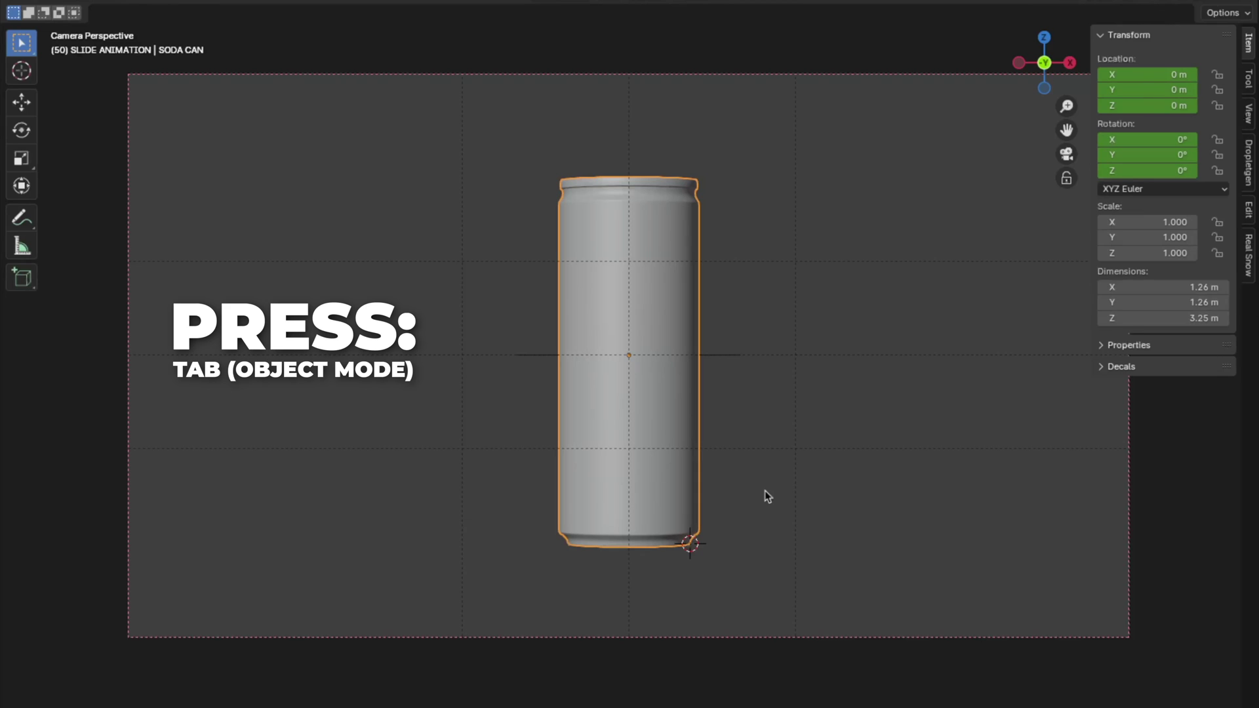
{"action": "key", "text": "period"}
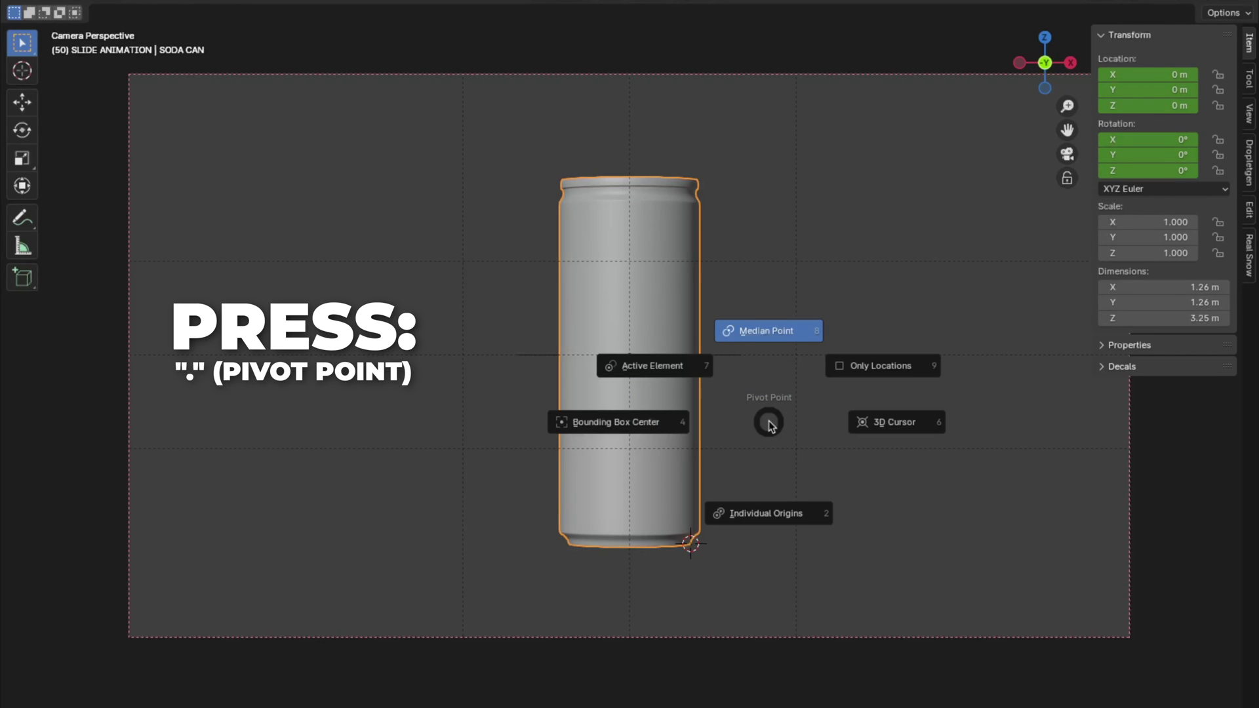
{"action": "left_click", "coordinate": [897, 423]}
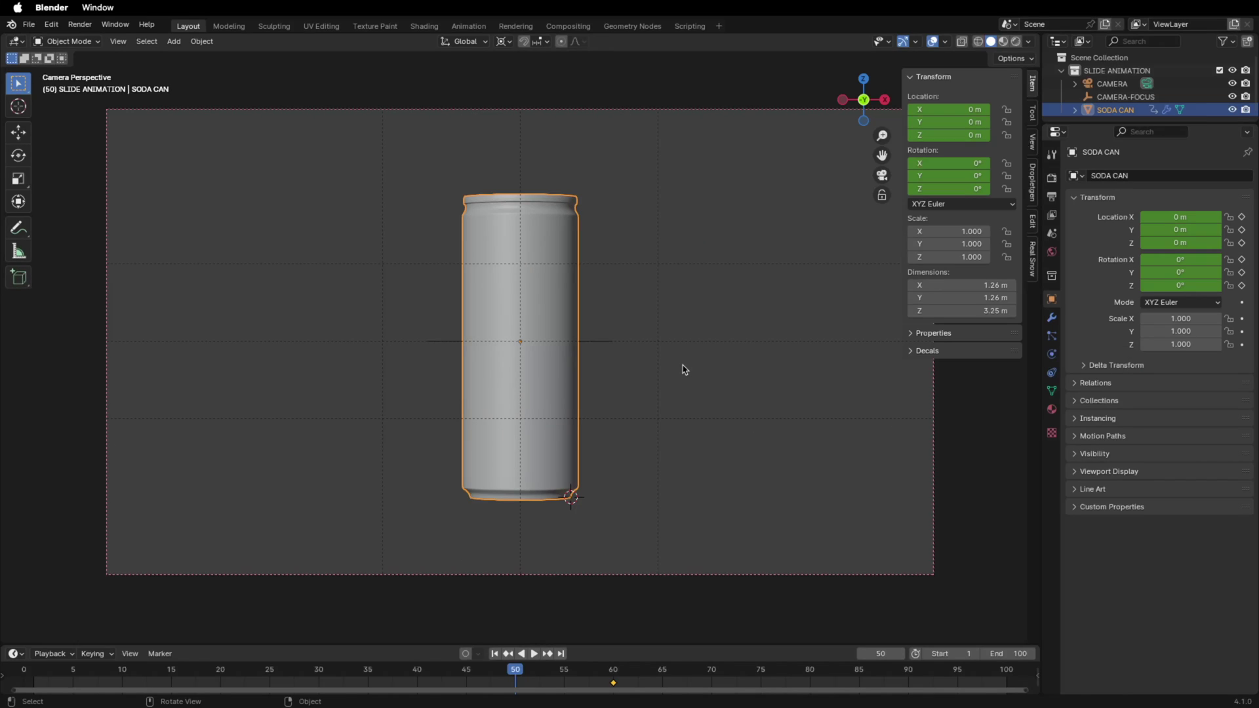
Step: Tilt the can about 12.3° around its bottom rim and keyframe location and rotation at frame 50
{"action": "key", "text": "r"}
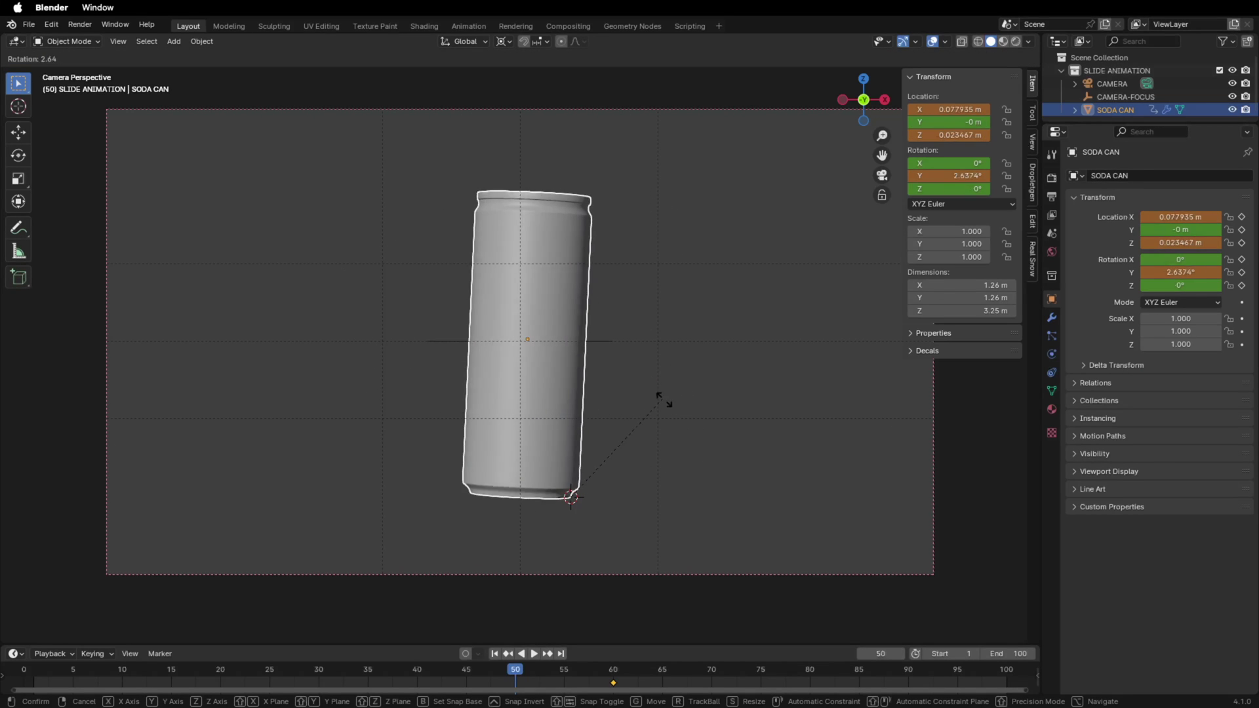
{"action": "left_click", "coordinate": [656, 392]}
{"action": "key", "text": "r"}
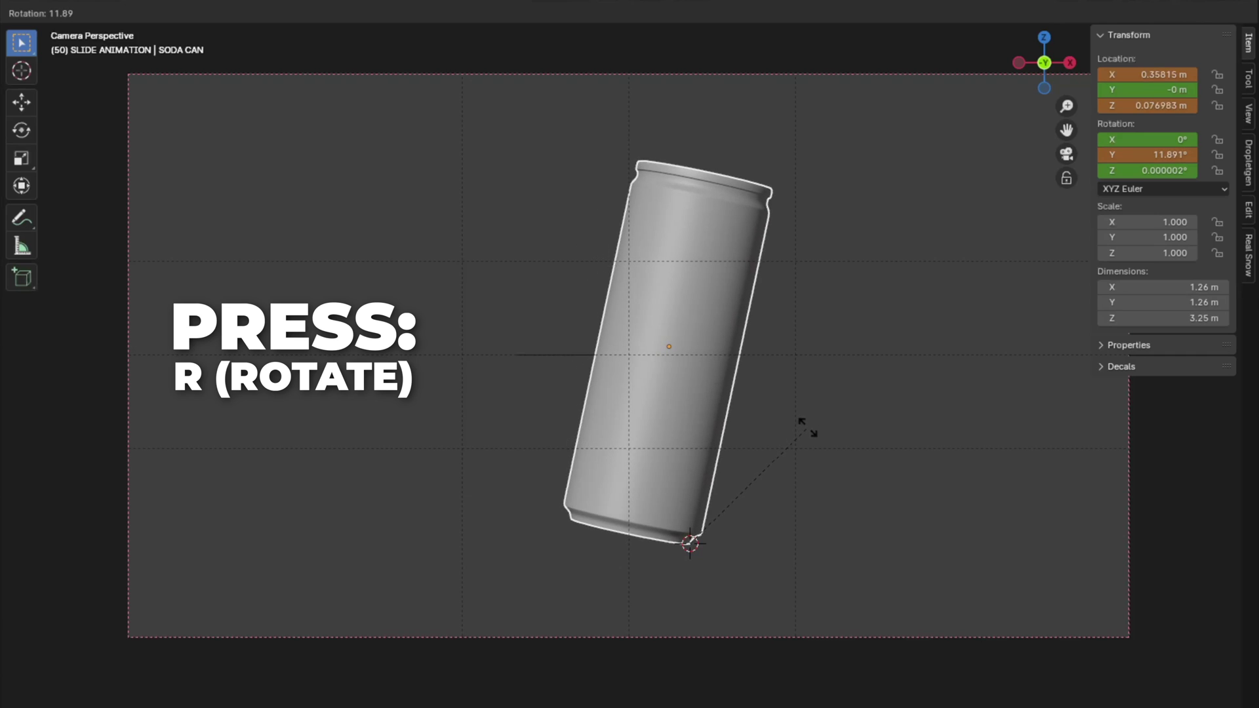
{"action": "left_click", "coordinate": [808, 428]}
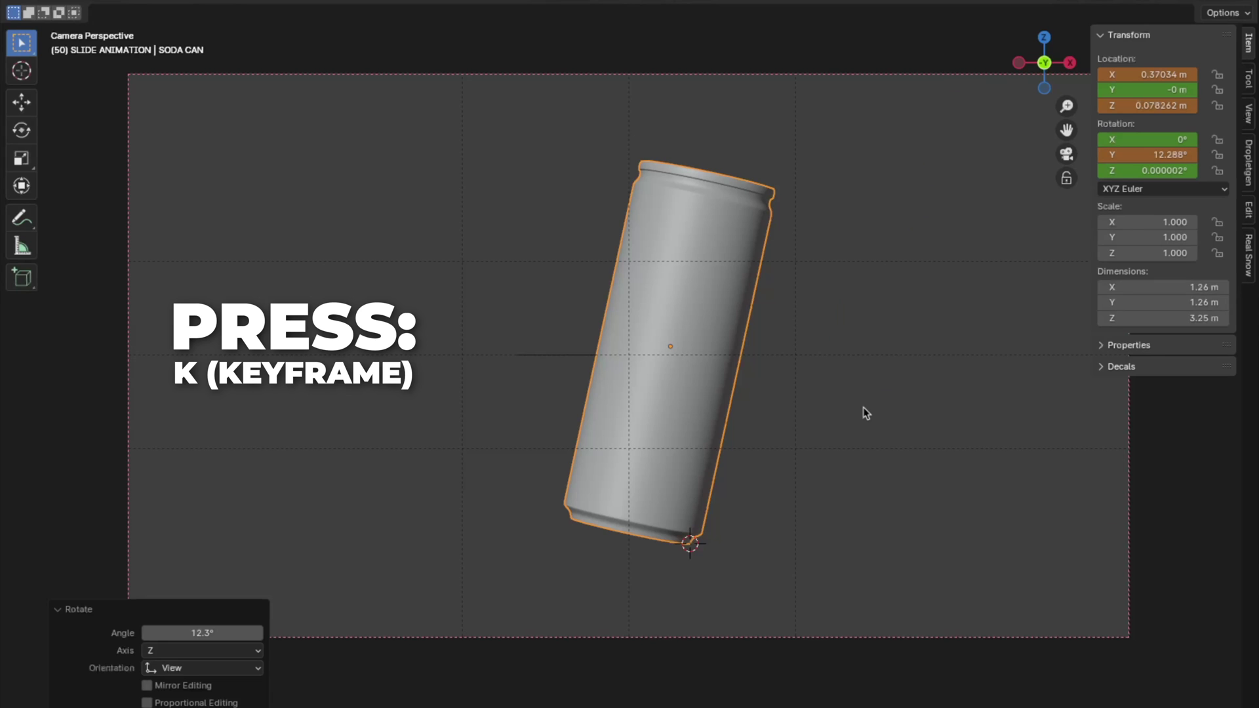
{"action": "key", "text": "k"}
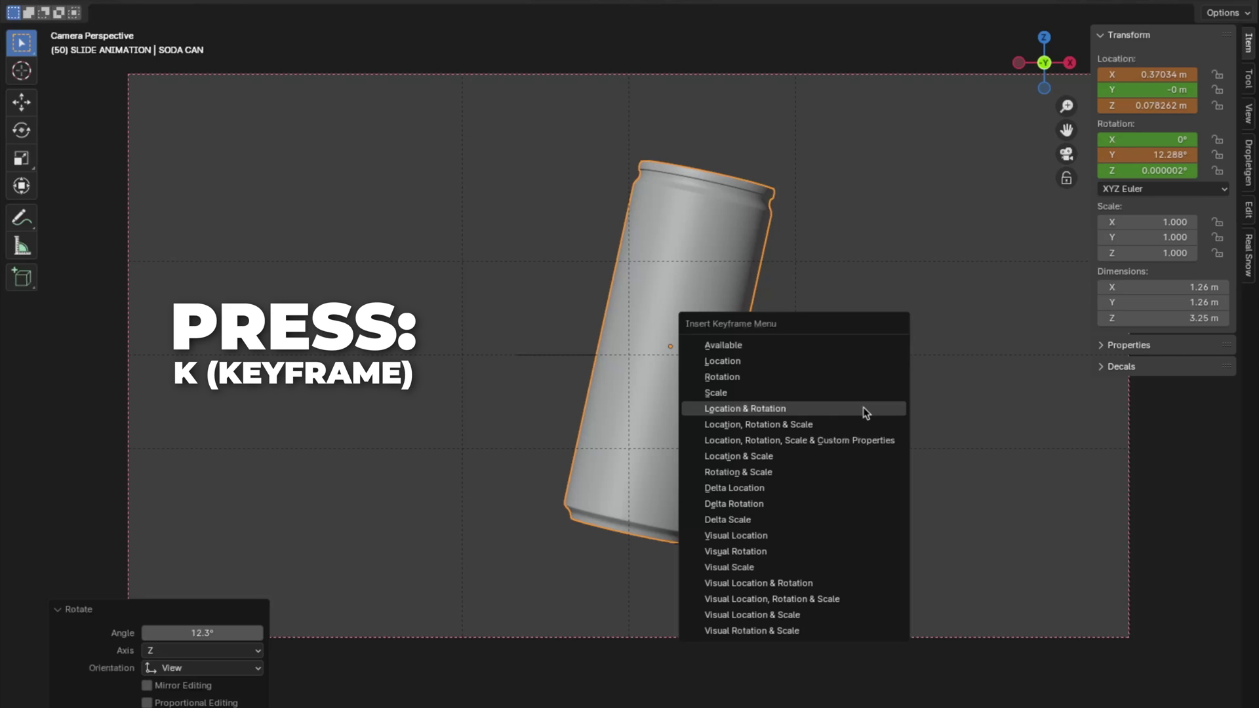
{"action": "left_click", "coordinate": [756, 411]}
Step: At frame 1, move the can along X off to the left of the frame
{"action": "double_click", "coordinate": [1069, 707]}
{"action": "type", "text": "1"}
{"action": "key", "text": "Return"}
{"action": "key", "text": "g"}
{"action": "key", "text": "x"}
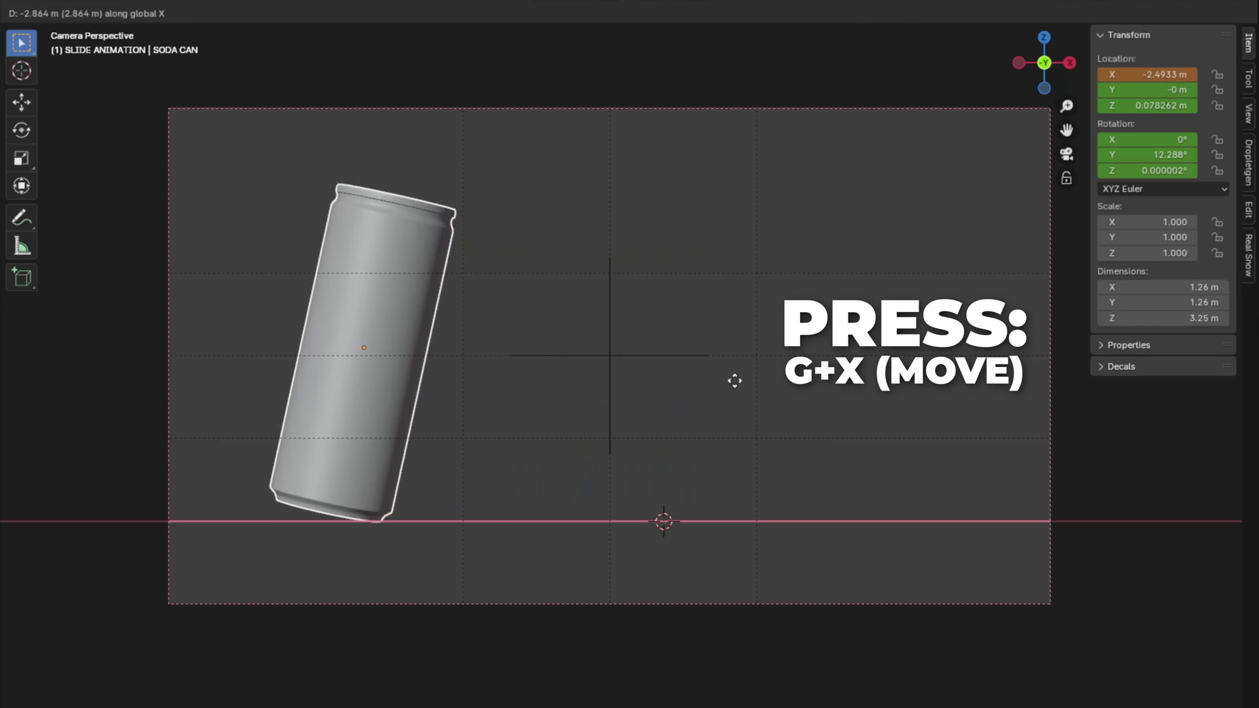
{"action": "left_click", "coordinate": [438, 368]}
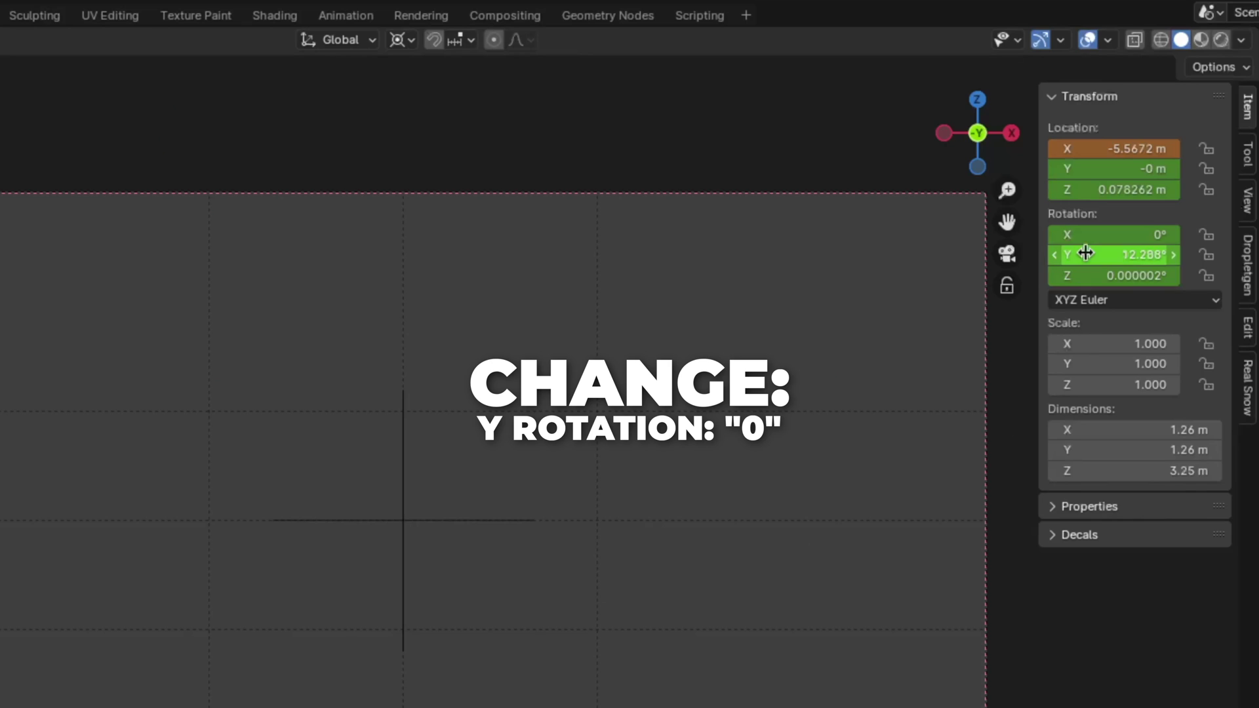
Step: Set rotation Y 0° and Z -185°, keyframe location and rotation, and play the animation
{"action": "left_click", "coordinate": [1086, 254]}
{"action": "type", "text": "0"}
{"action": "key", "text": "Return"}
{"action": "left_click", "coordinate": [1097, 274]}
{"action": "type", "text": "-185"}
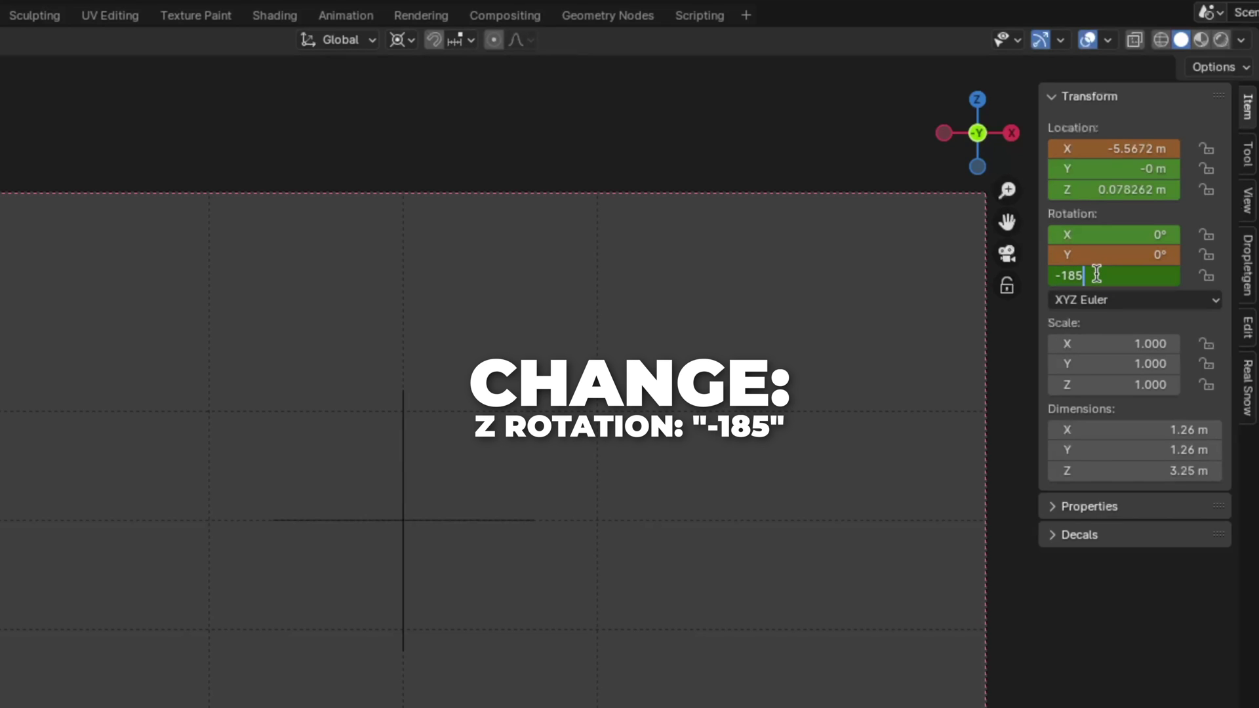
{"action": "key", "text": "Return"}
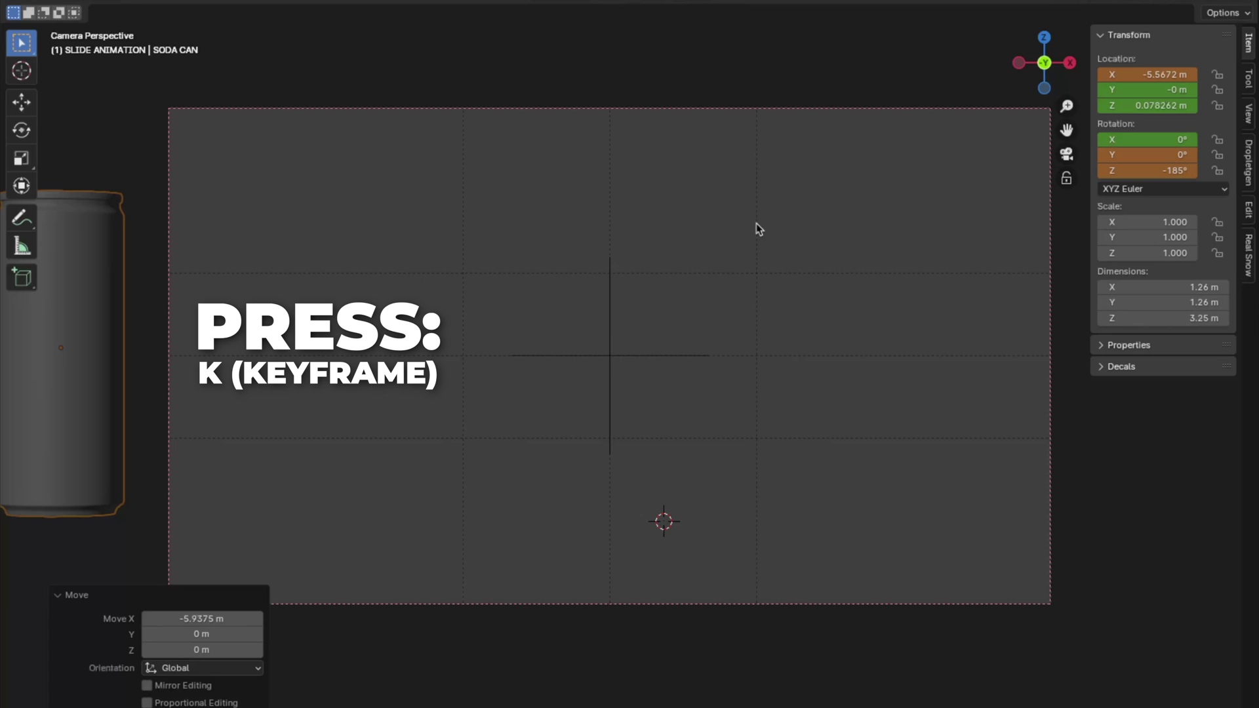
{"action": "key", "text": "k"}
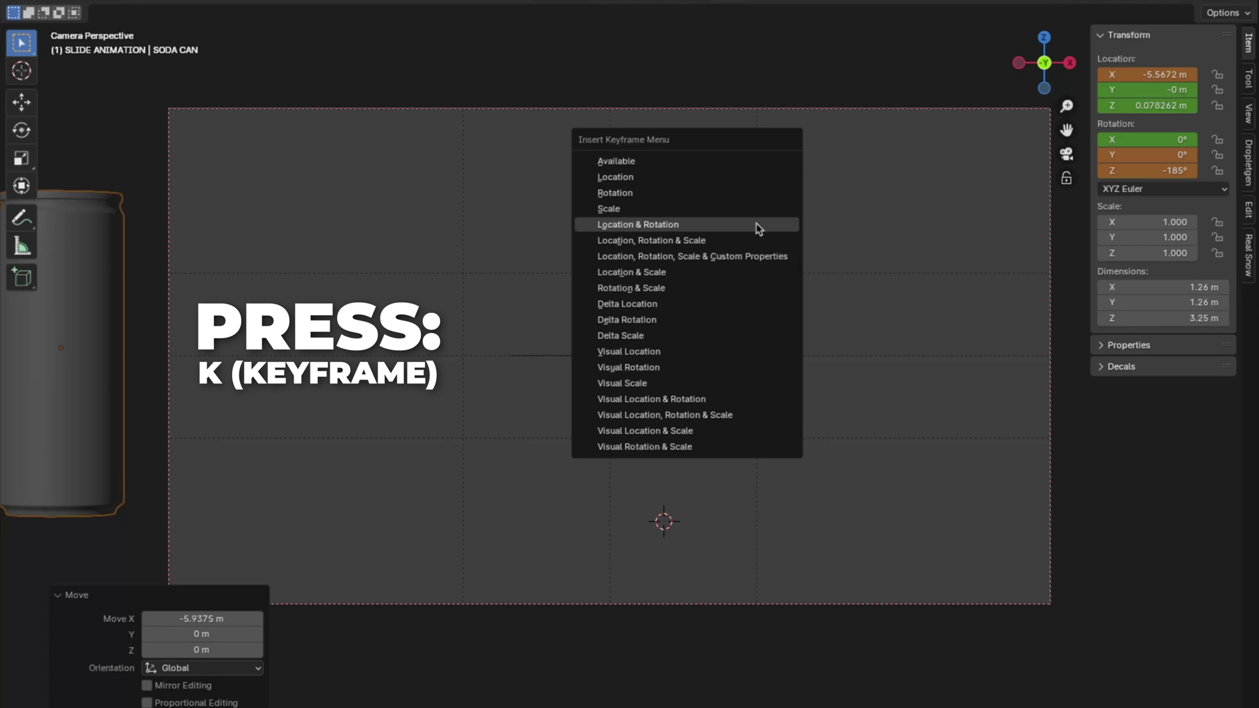
{"action": "left_click", "coordinate": [665, 228]}
{"action": "key", "text": "space"}
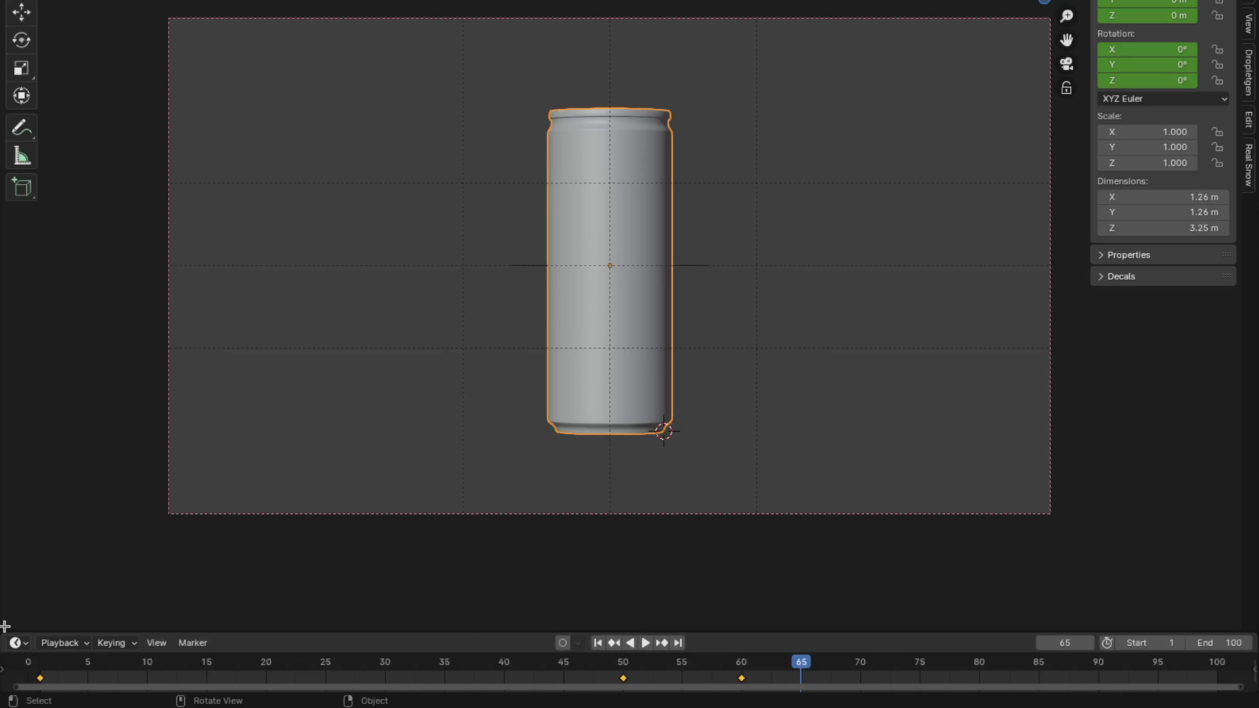
Step: Split off a lower Graph Editor area showing only the can's X Location curve
{"action": "left_click_drag", "start_coordinate": [5, 628], "coordinate": [51, 302]}
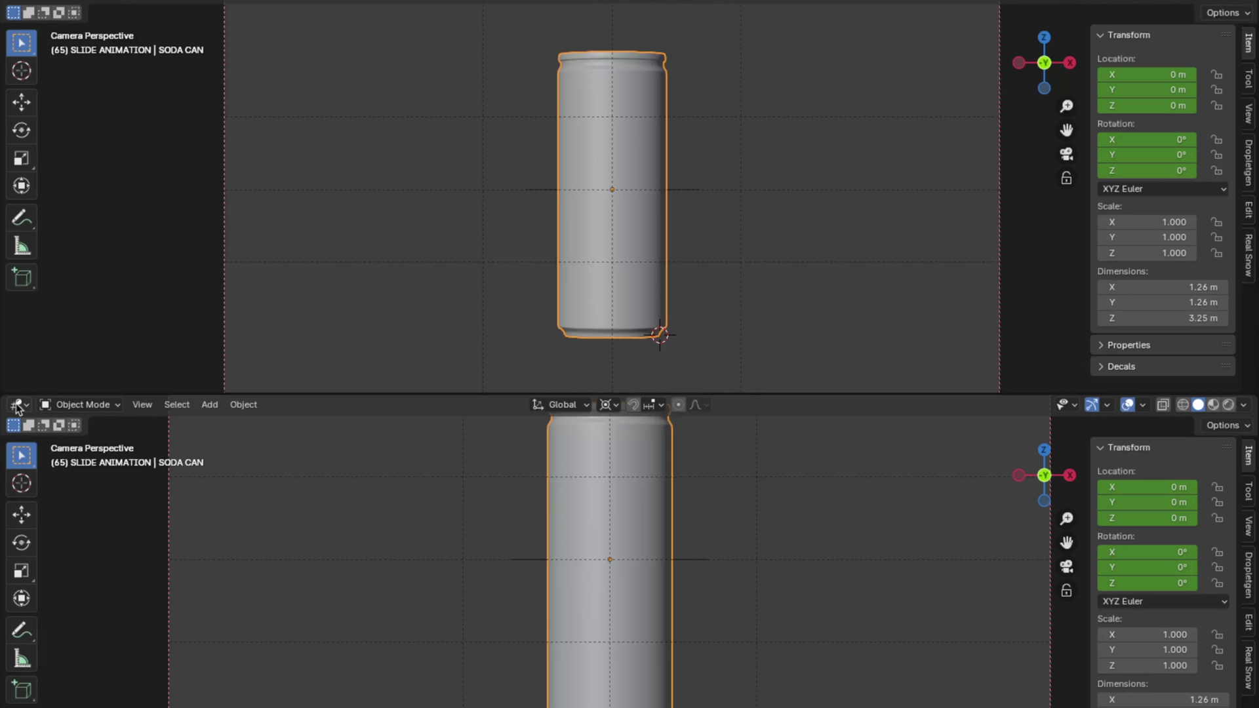
{"action": "left_click", "coordinate": [17, 405]}
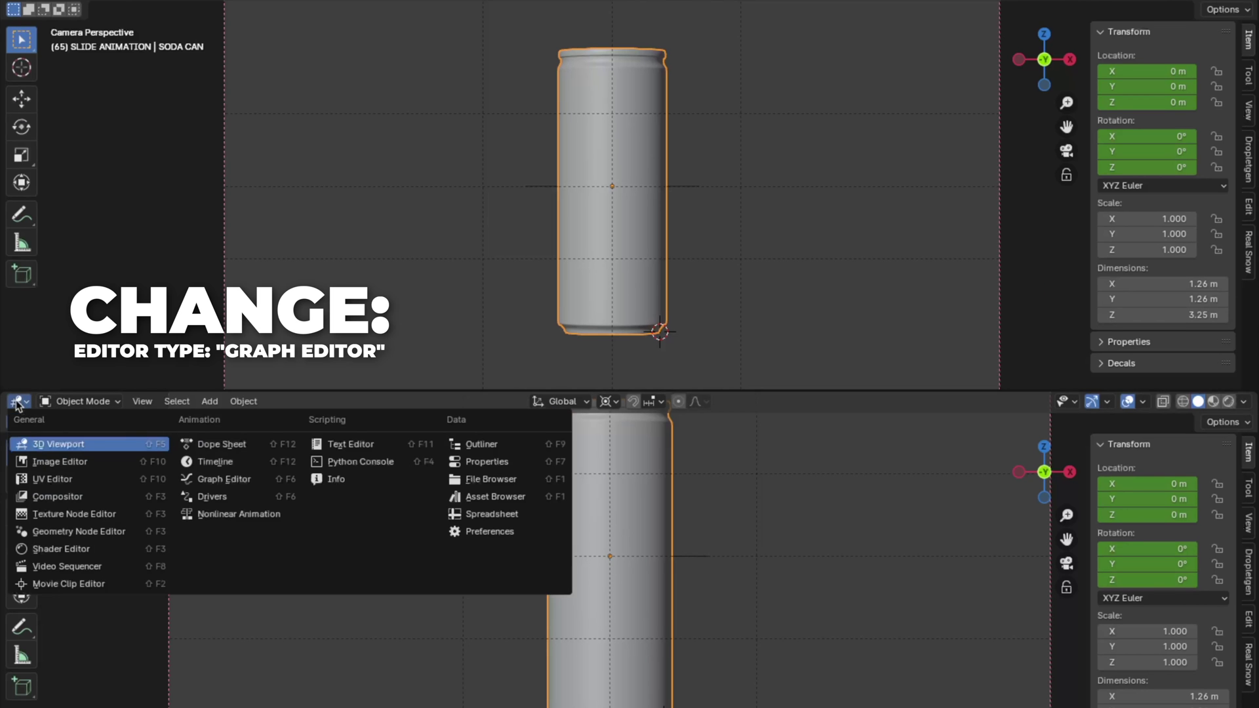
{"action": "left_click", "coordinate": [263, 483]}
{"action": "key", "text": "n"}
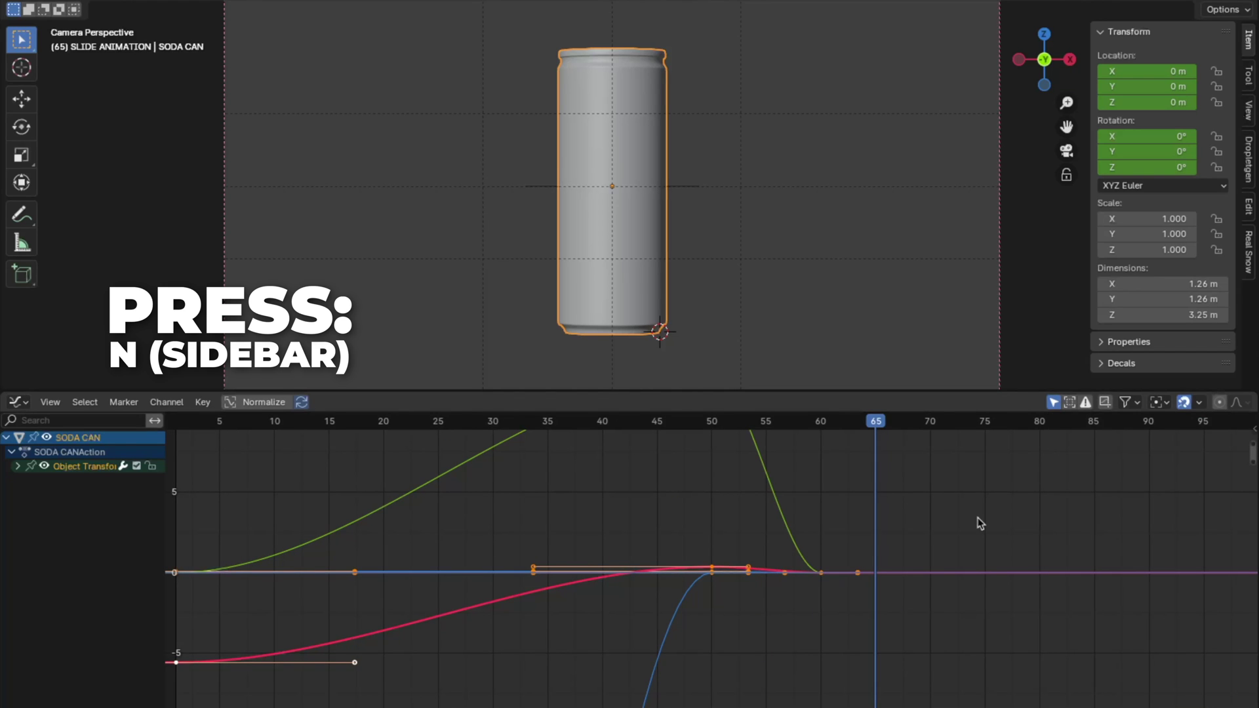
{"action": "left_click", "coordinate": [24, 479]}
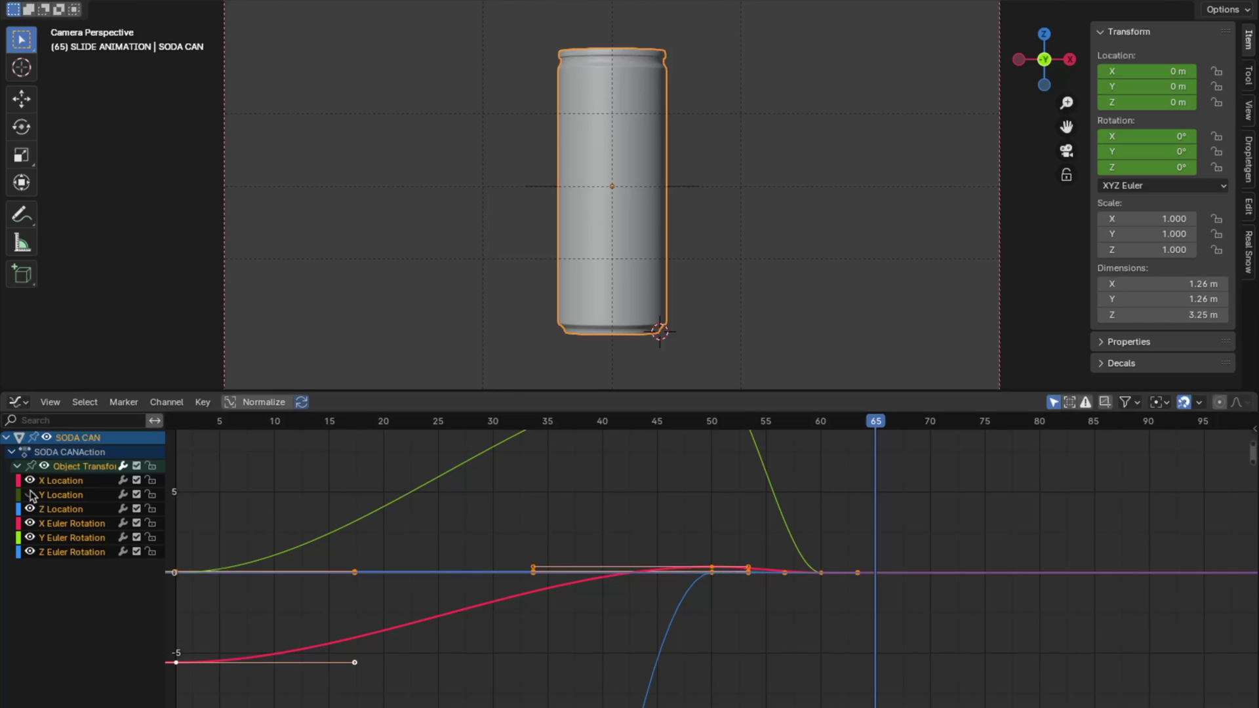
{"action": "left_click_drag", "start_coordinate": [30, 495], "coordinate": [29, 554]}
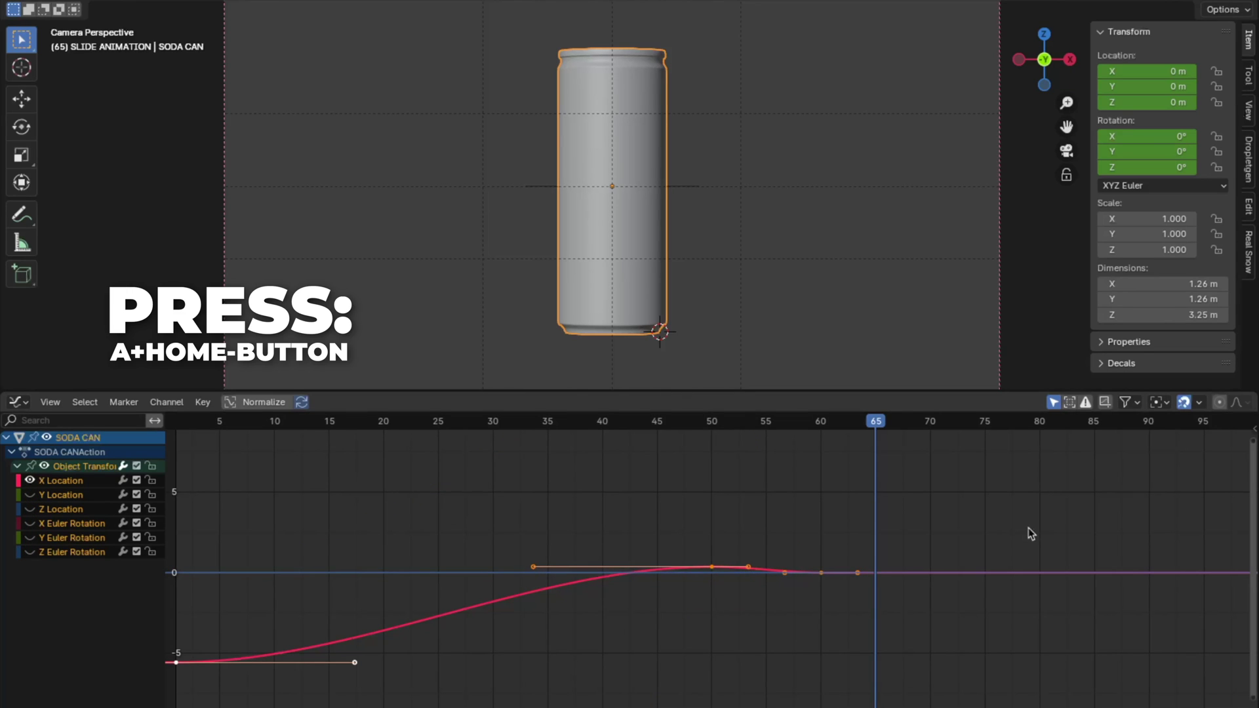
Step: Frame the X Location curve and set the frame-1 keyframe's right handle to Free
{"action": "key", "text": "Home"}
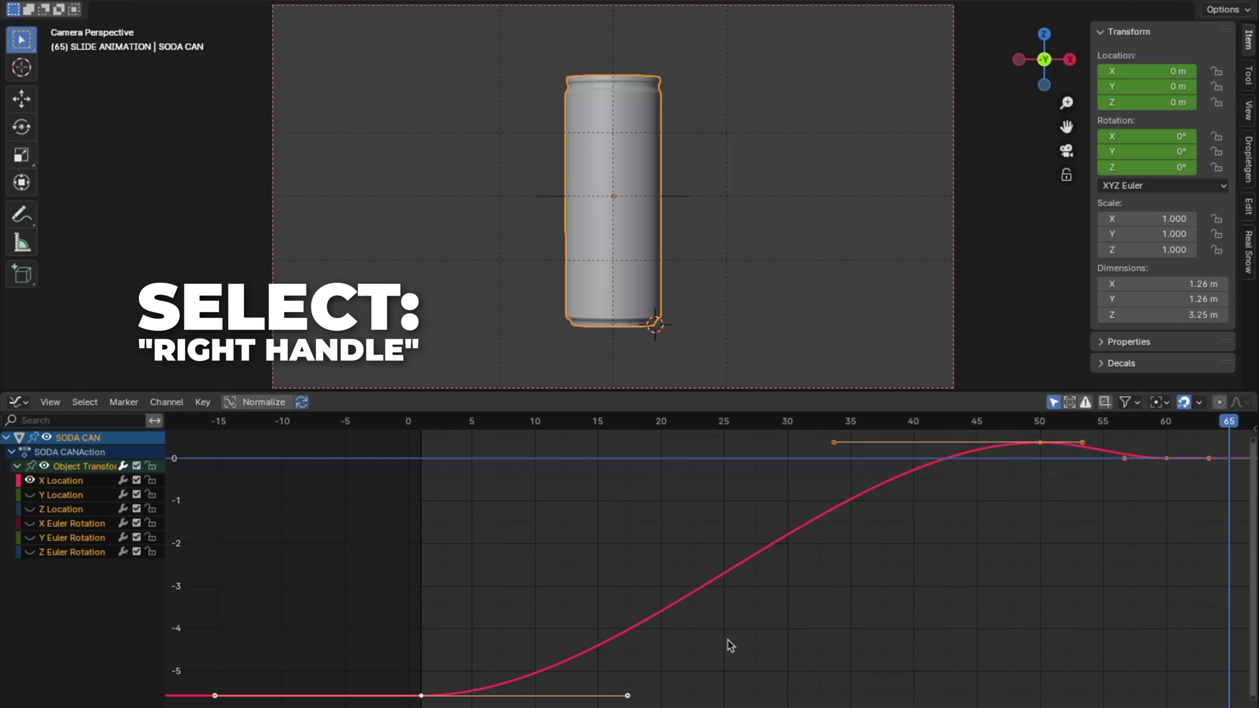
{"action": "left_click_drag", "start_coordinate": [728, 641], "coordinate": [611, 705]}
{"action": "key", "text": "v"}
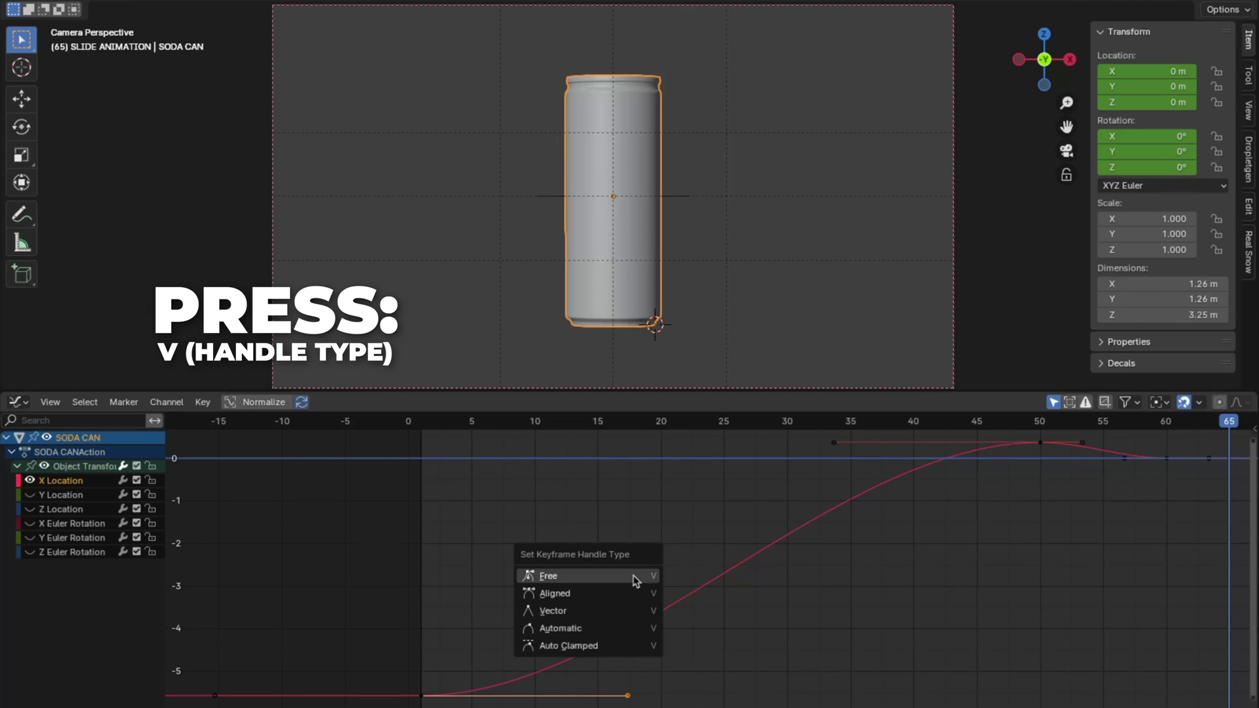
{"action": "left_click", "coordinate": [593, 569]}
Step: Try dragging the frame-1 right handle to reshape the curve, then undo the attempt
{"action": "left_click", "coordinate": [628, 698]}
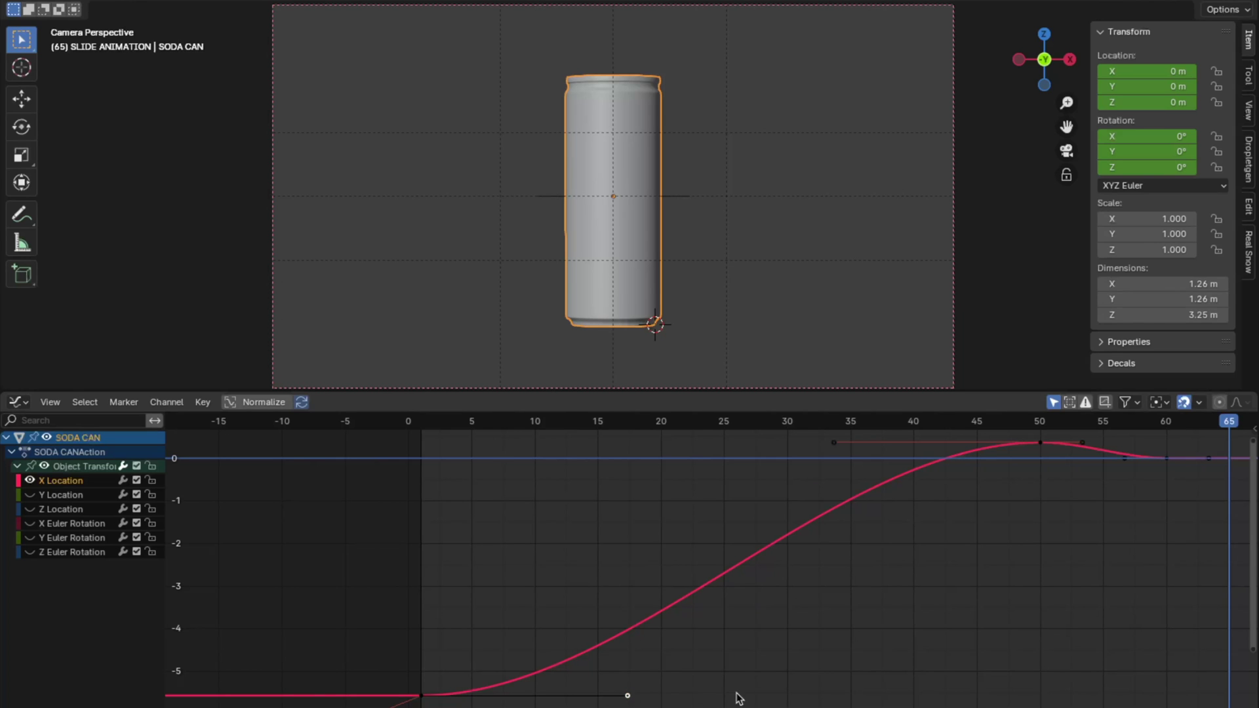
{"action": "key", "text": "g"}
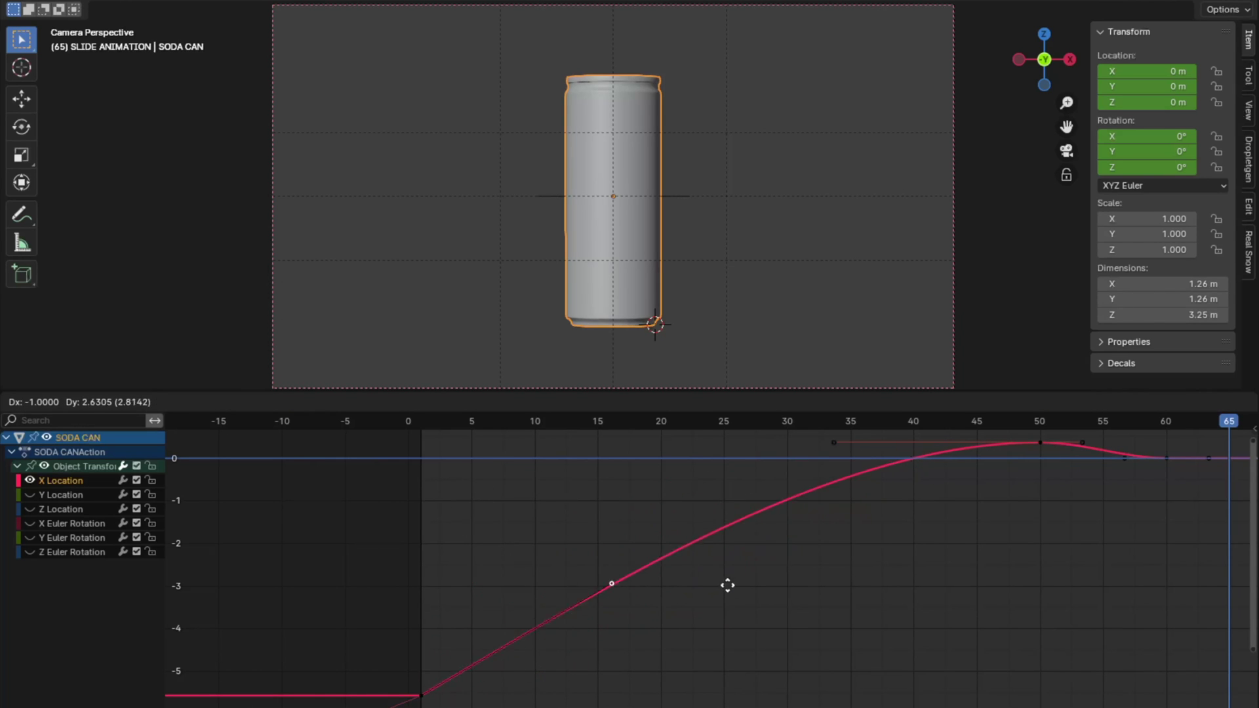
{"action": "right_click", "coordinate": [748, 674]}
{"action": "key", "text": "g"}
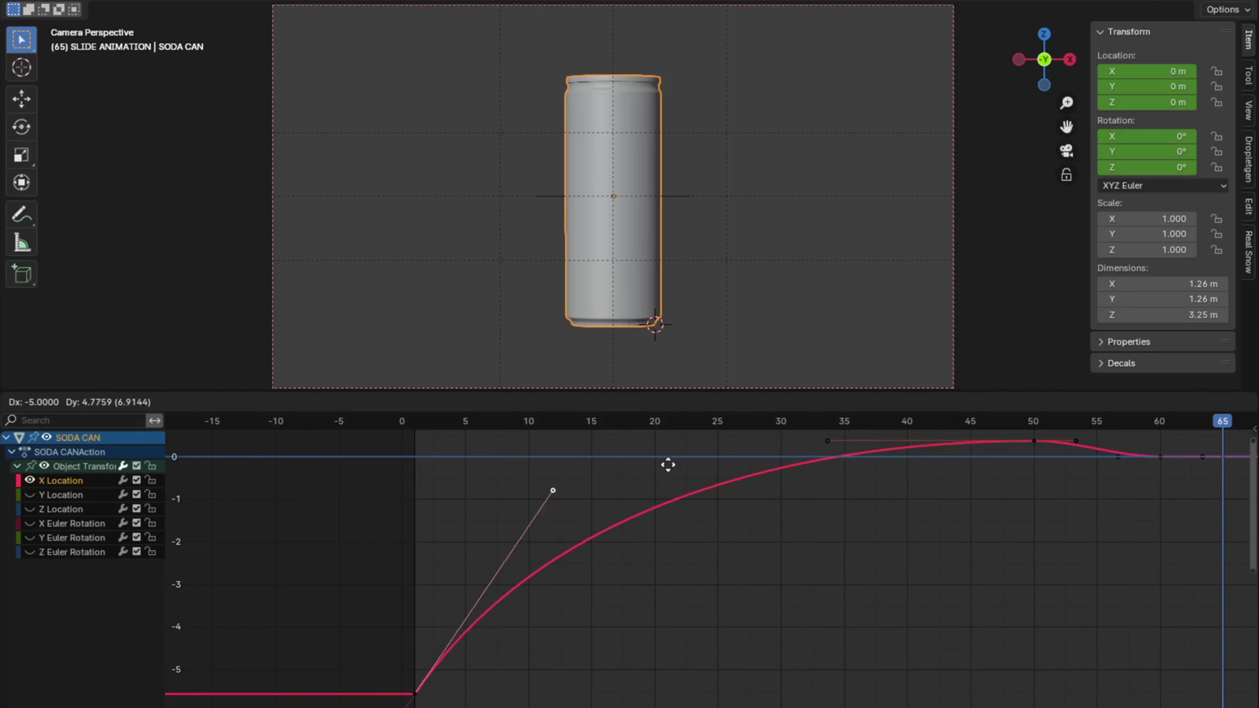
{"action": "left_click", "coordinate": [900, 612]}
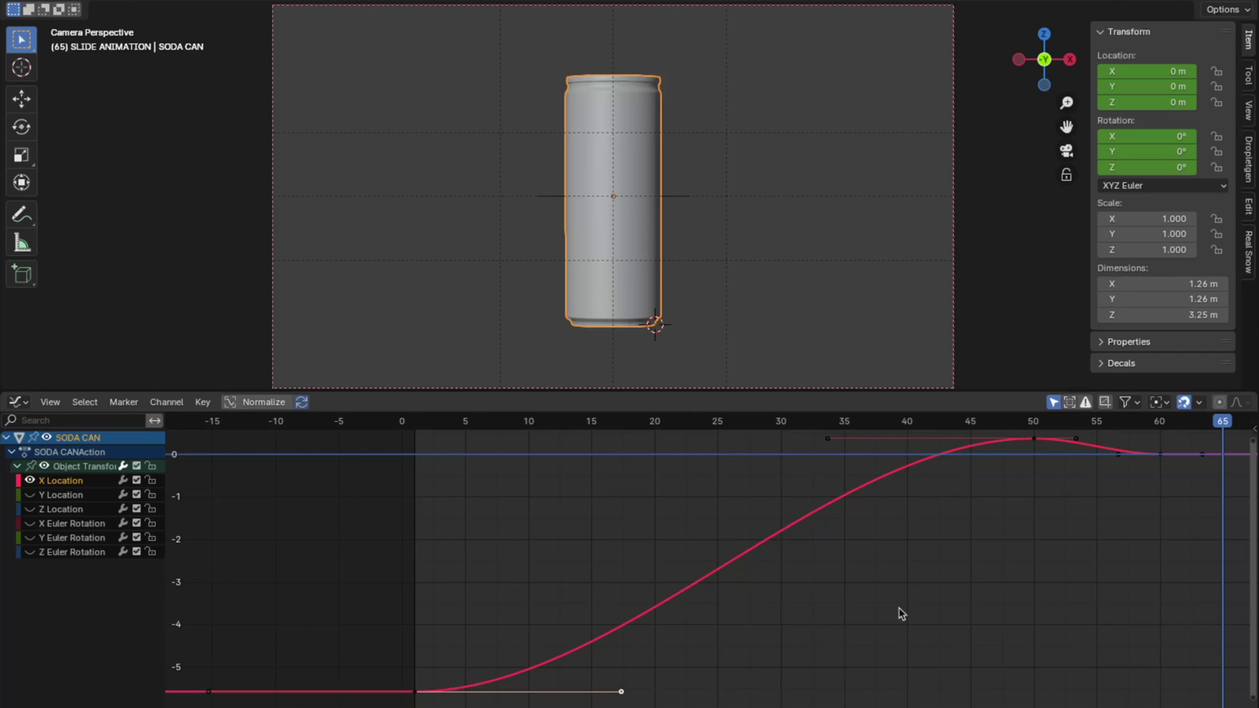
{"action": "key", "text": "g"}
{"action": "left_click", "coordinate": [761, 615]}
{"action": "key", "text": "ctrl+z"}
{"action": "key", "text": "ctrl+z"}
Step: Make the frame-1 right handle Free again and drag it up steeply for a sharp start
{"action": "key", "text": "v"}
{"action": "left_click", "coordinate": [761, 616]}
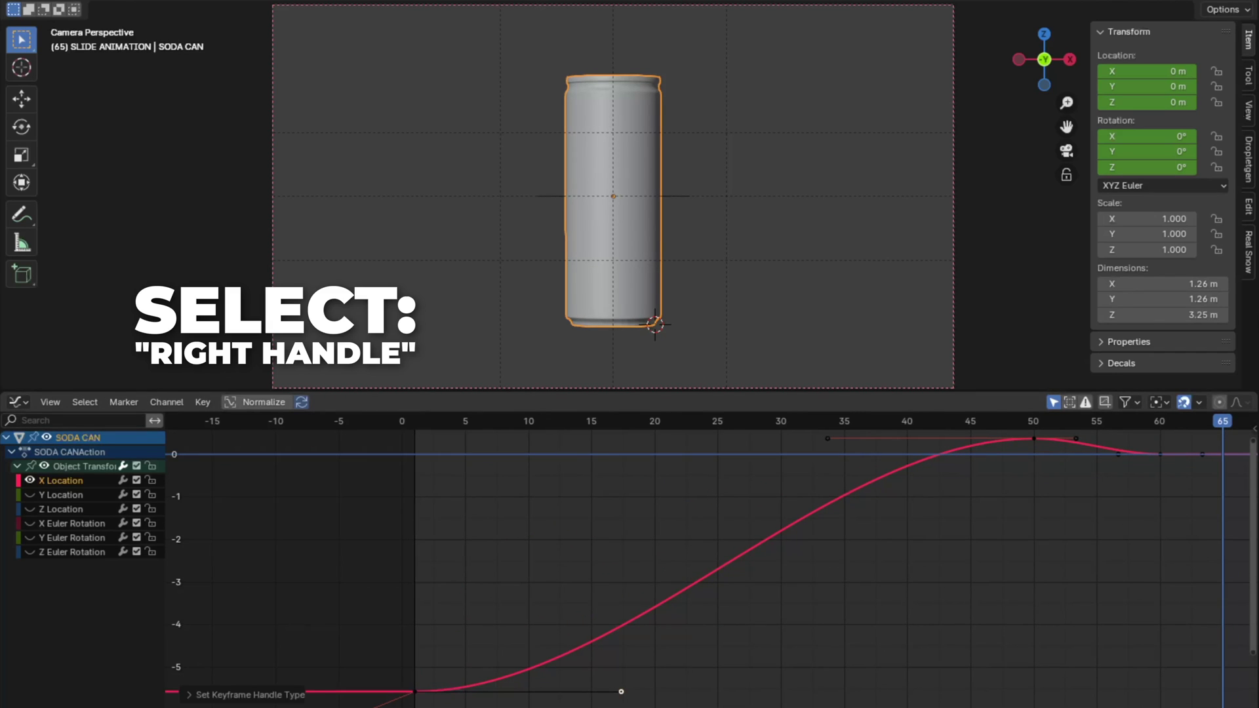
{"action": "left_click", "coordinate": [621, 693]}
{"action": "key", "text": "g"}
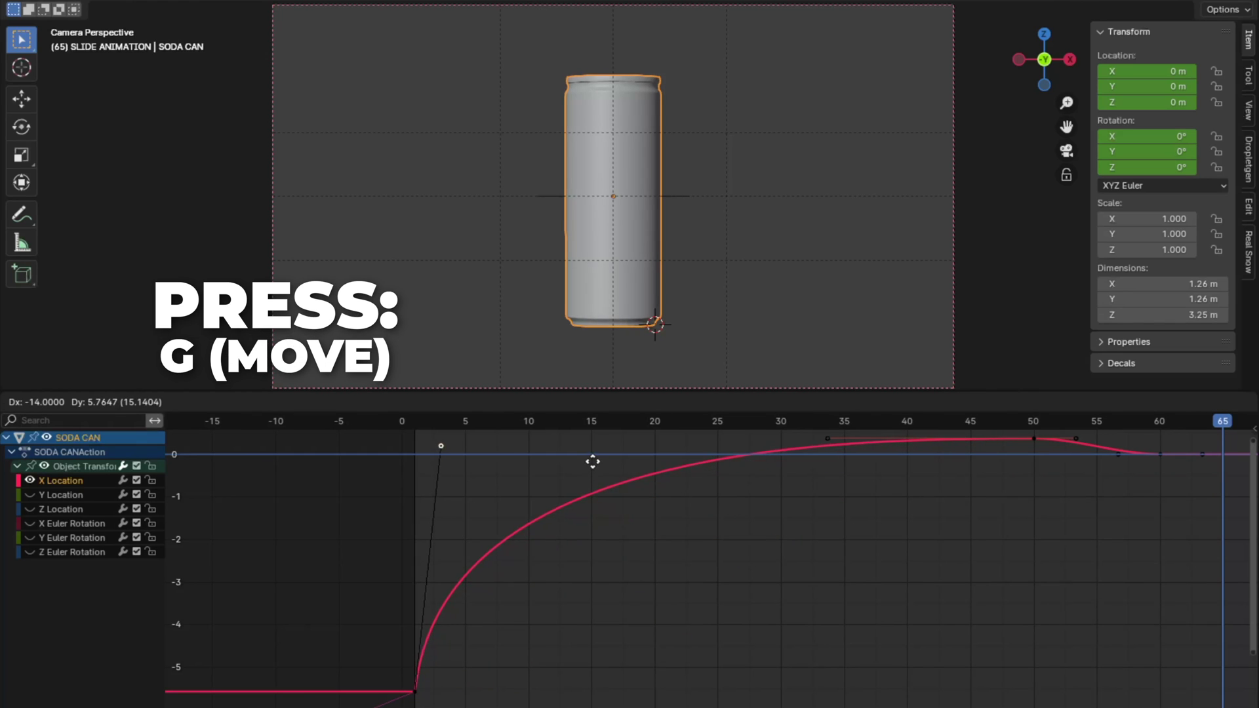
{"action": "left_click", "coordinate": [593, 458]}
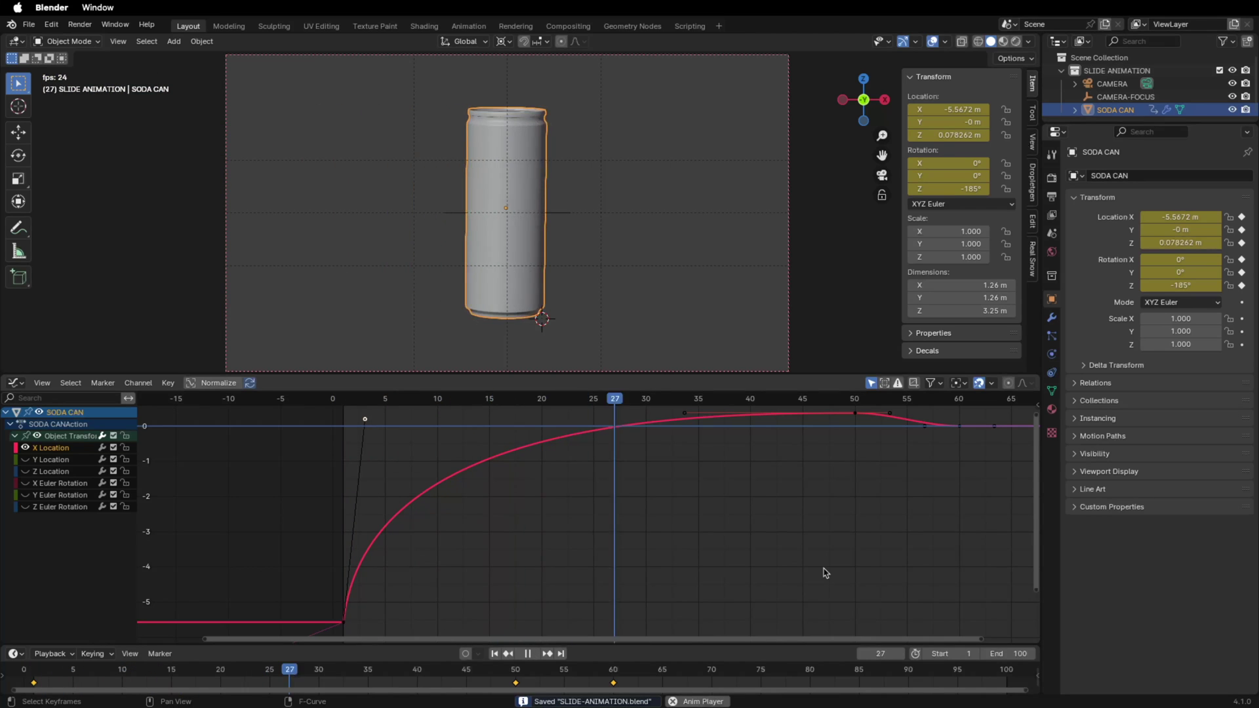
Step: Preview the slide, then hide X Location and show the Y Euler Rotation curve
{"action": "key", "text": "shift+Left"}
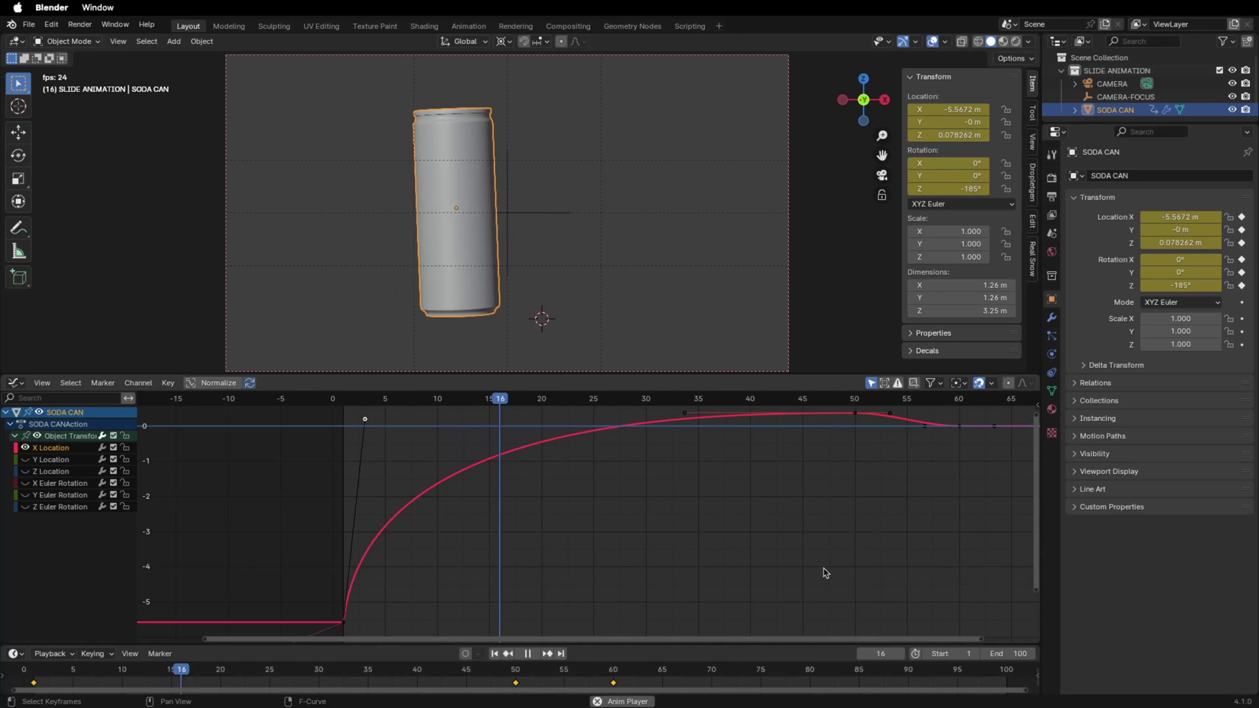
{"action": "key", "text": "space"}
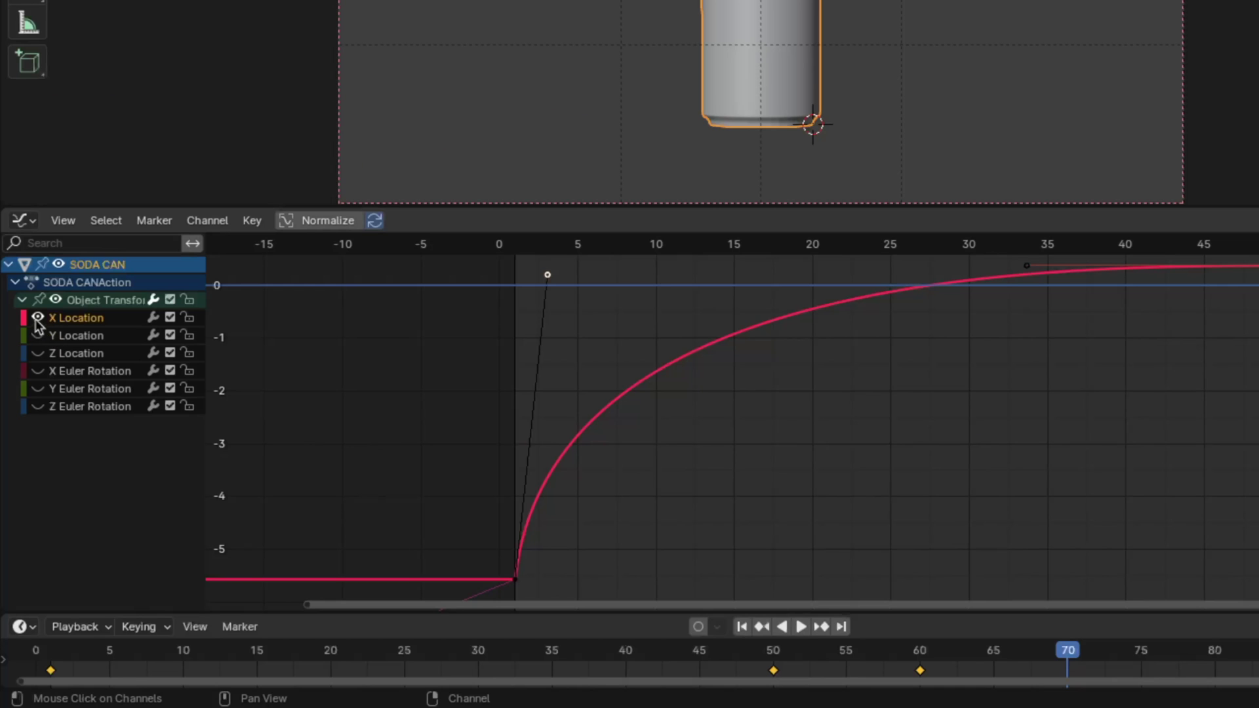
{"action": "left_click", "coordinate": [38, 319]}
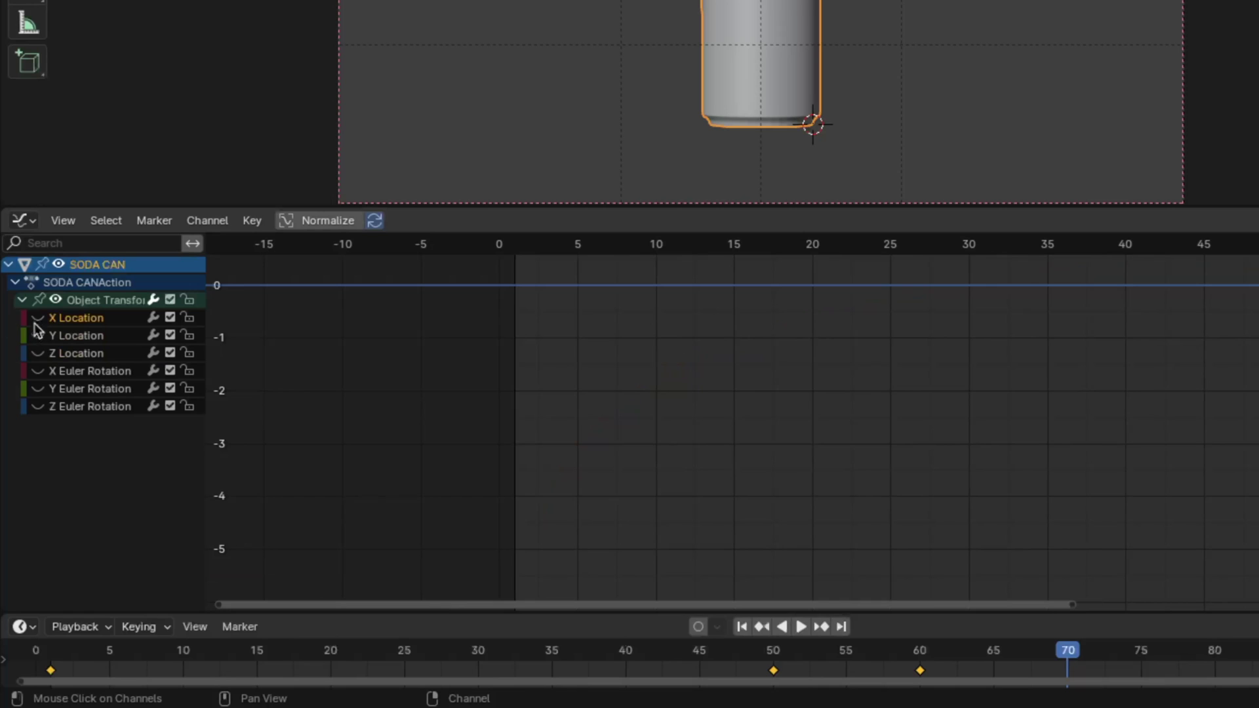
{"action": "left_click", "coordinate": [37, 388]}
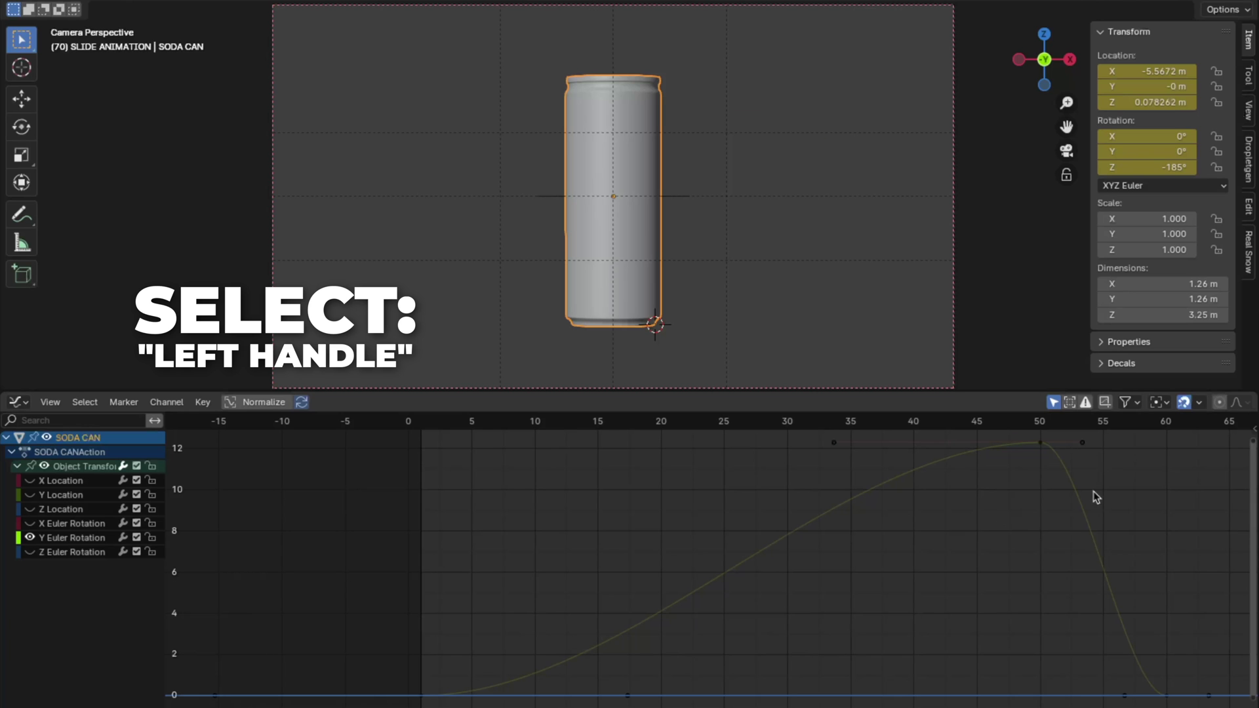
Step: Set the frame-50 left handle to Free, pull it far left, and preview the tilt
{"action": "left_click", "coordinate": [835, 444]}
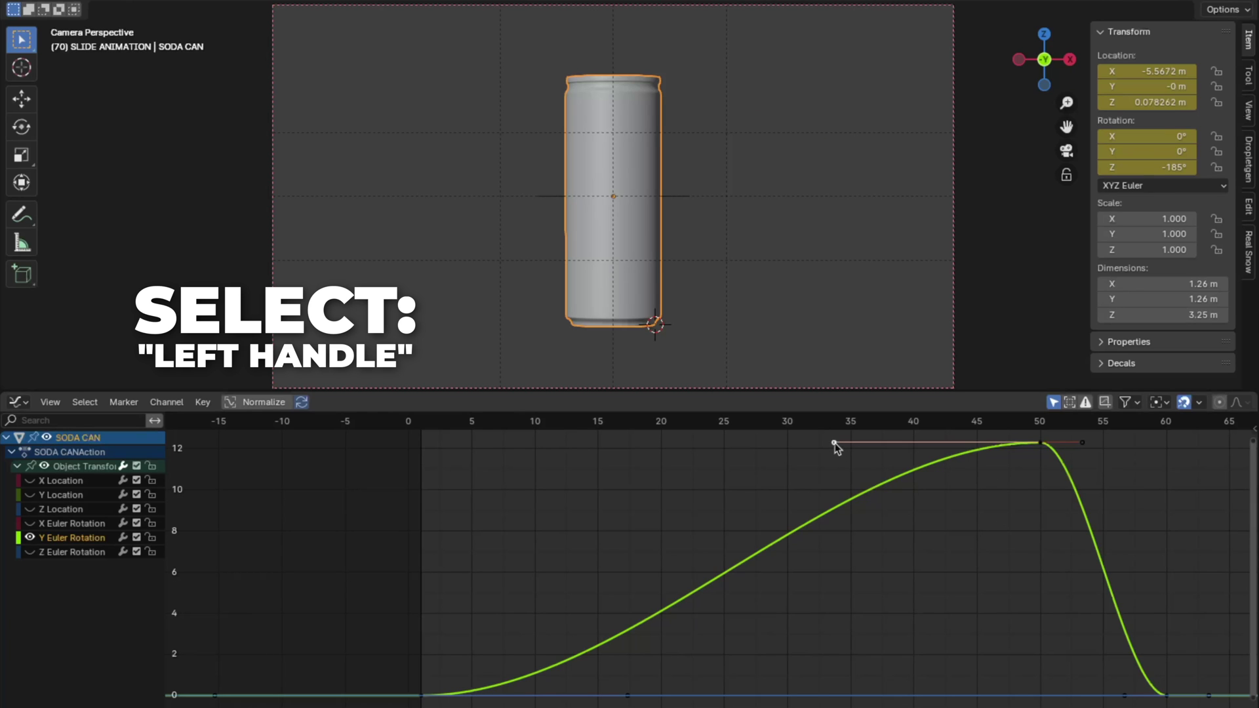
{"action": "key", "text": "v"}
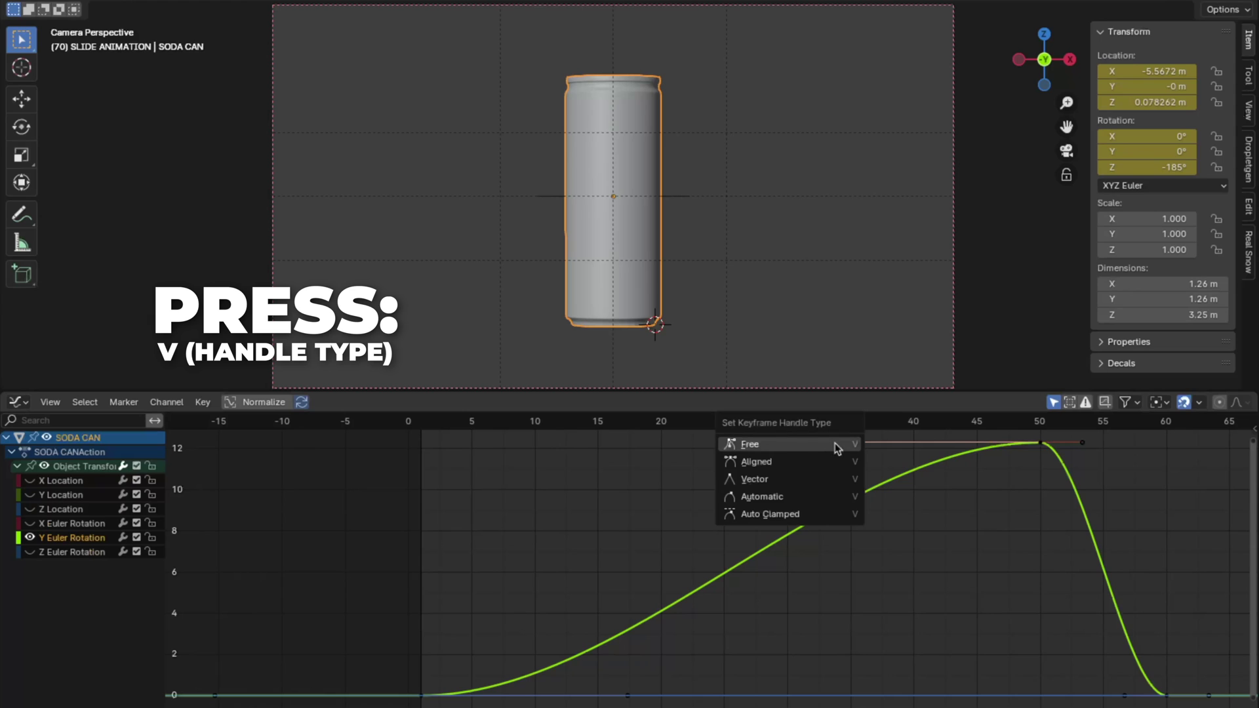
{"action": "left_click", "coordinate": [801, 446]}
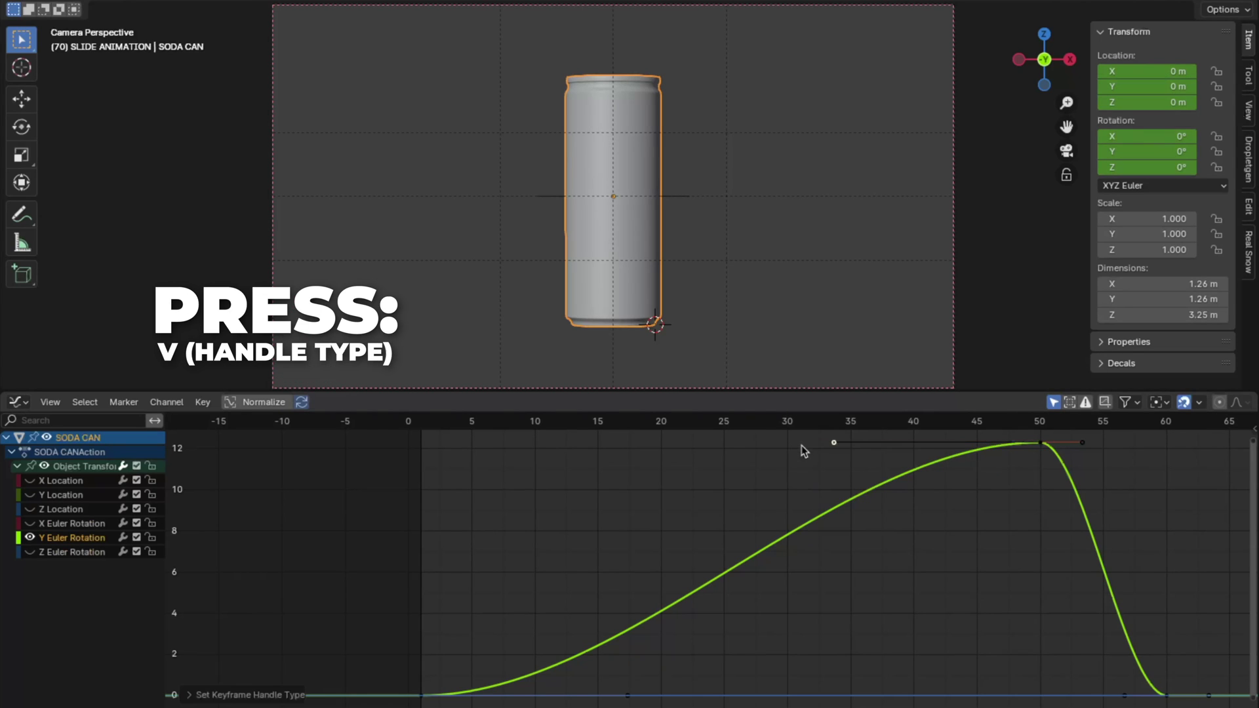
{"action": "key", "text": "g"}
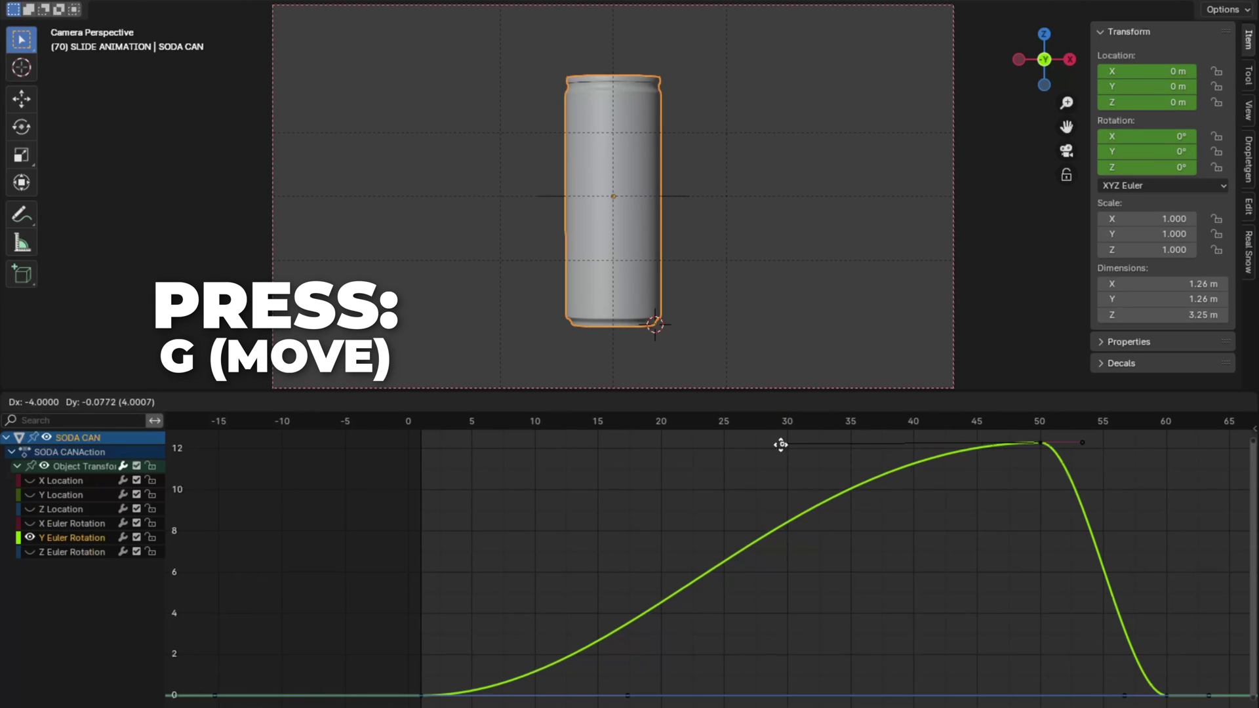
{"action": "left_click", "coordinate": [396, 441]}
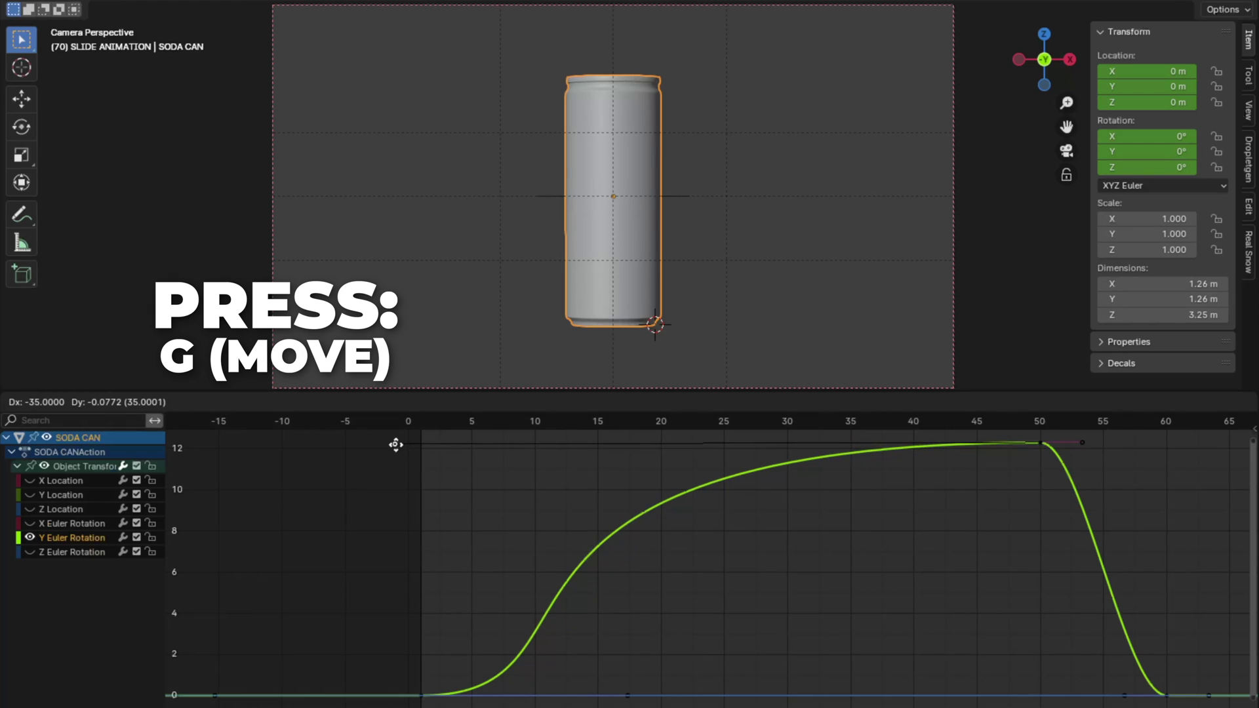
{"action": "key", "text": "space"}
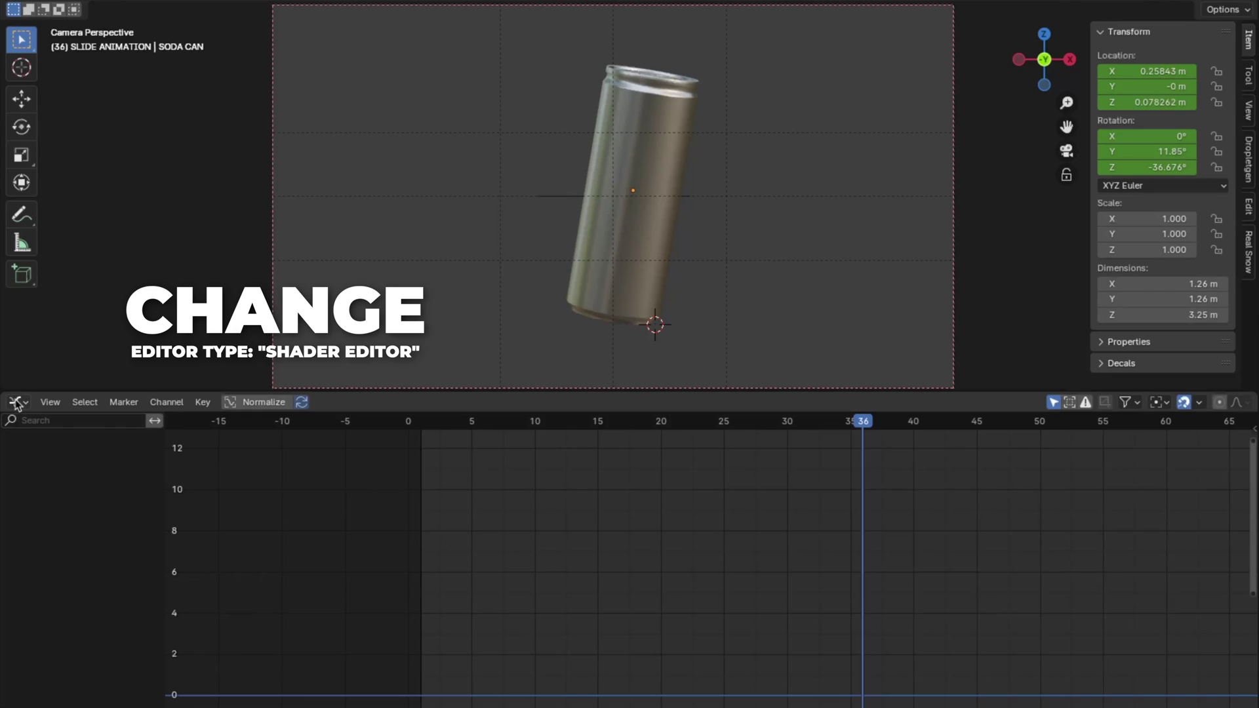
Step: Switch the bottom area to the Shader Editor and add a second can material named REDBULL-CACTUS
{"action": "left_click", "coordinate": [16, 402]}
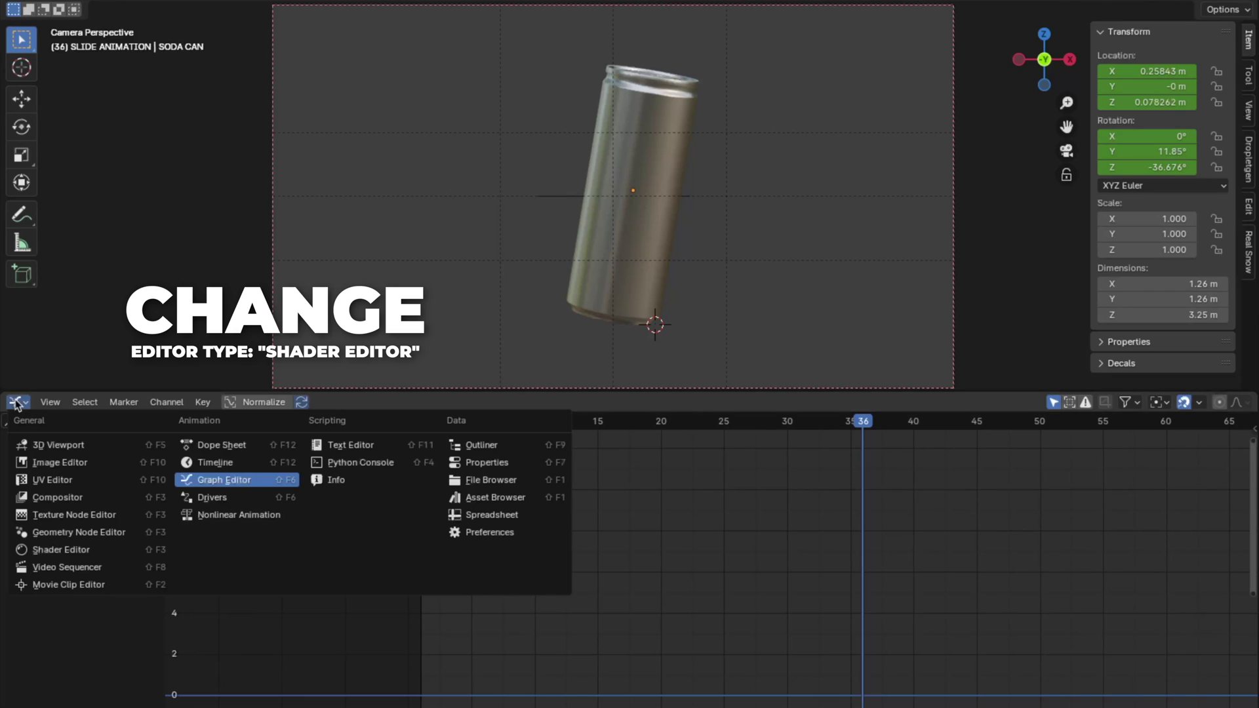
{"action": "left_click", "coordinate": [71, 549]}
{"action": "left_click", "coordinate": [1258, 434]}
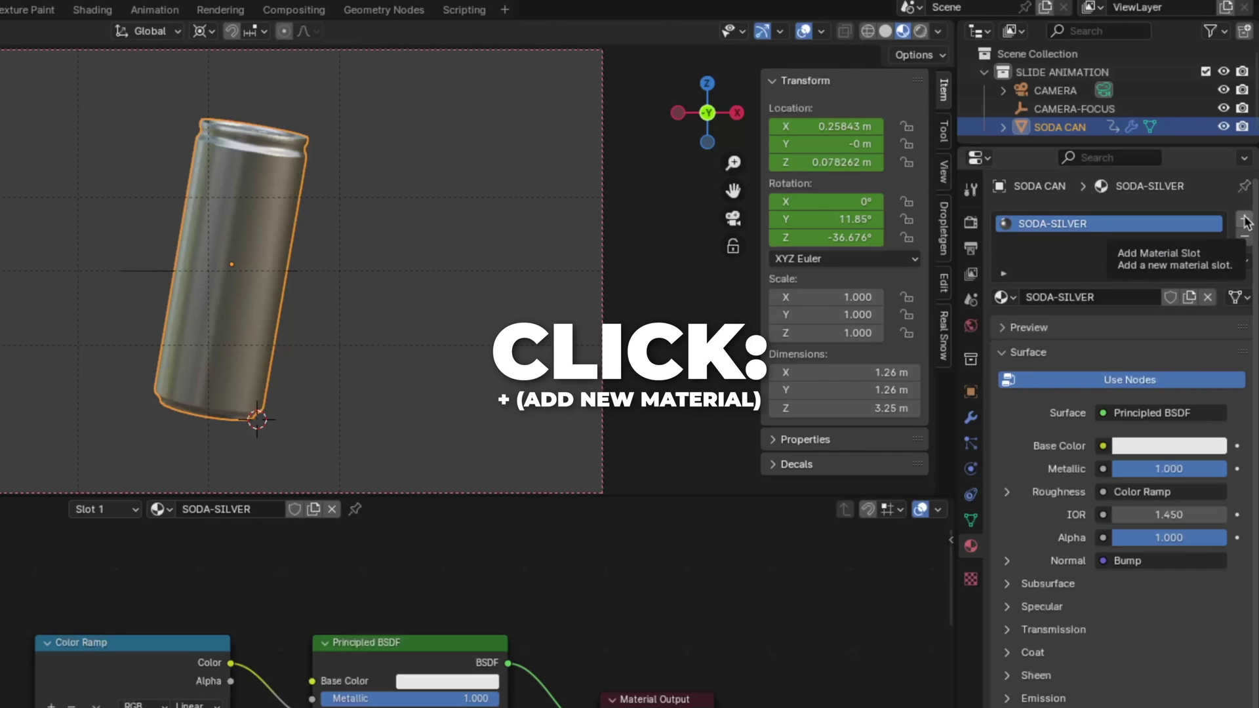
{"action": "left_click", "coordinate": [1246, 221]}
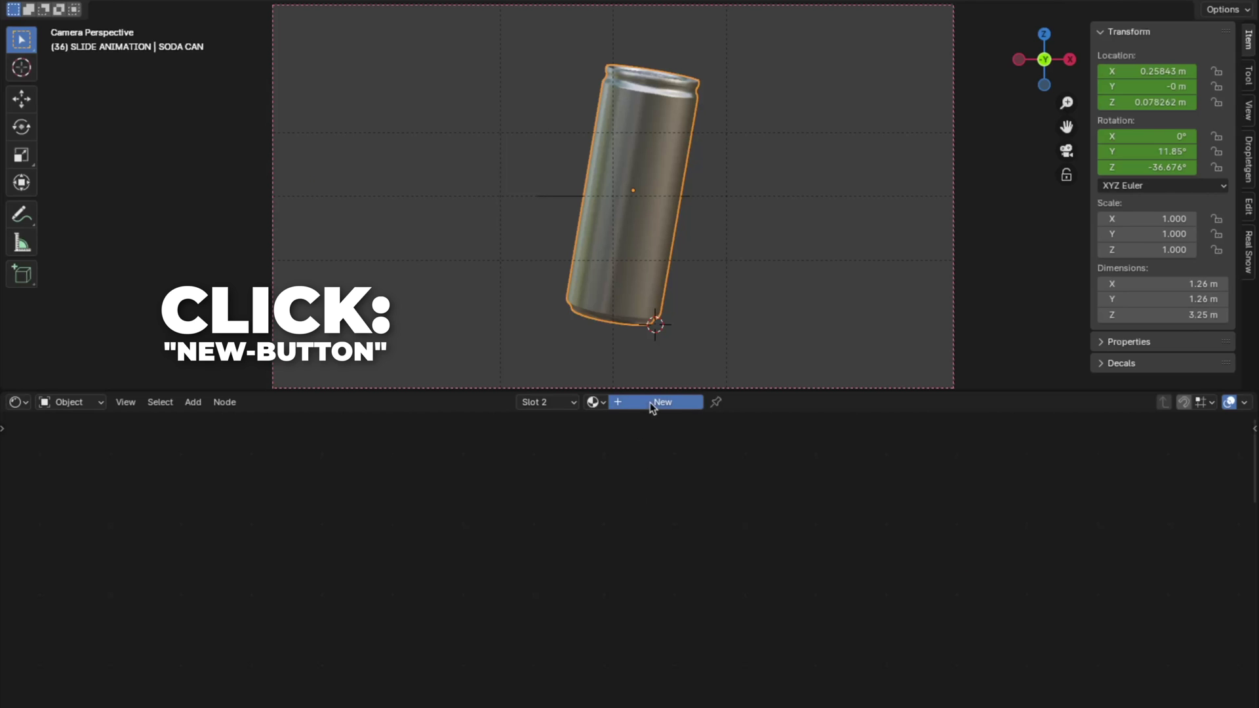
{"action": "left_click", "coordinate": [663, 402]}
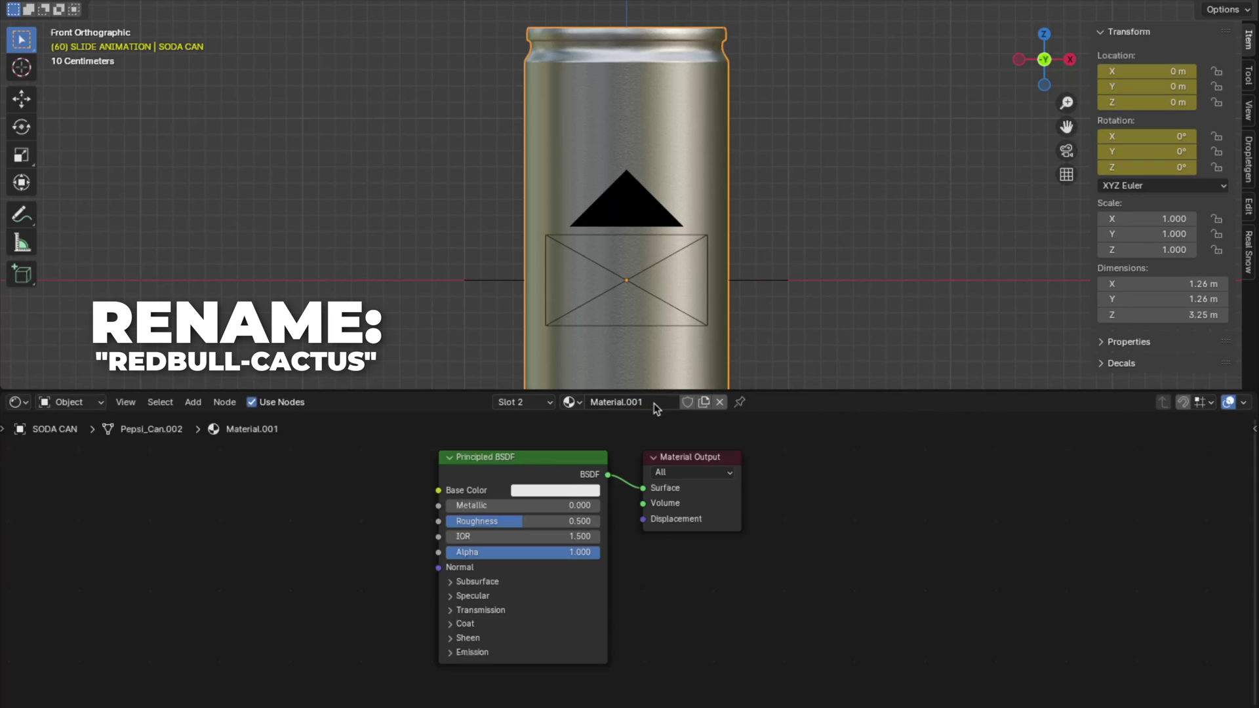
{"action": "double_click", "coordinate": [655, 403]}
{"action": "type", "text": "REDBULL-CACTUS"}
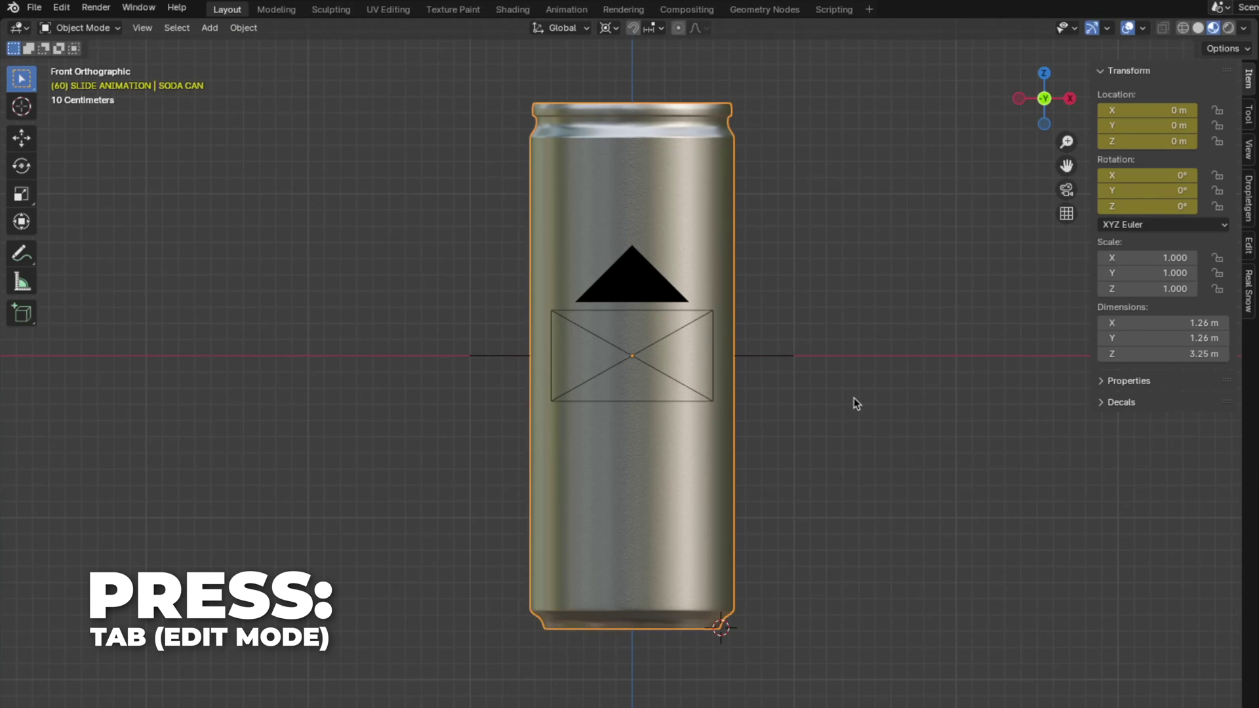
Step: In Edit Mode, select the can's body faces and assign REDBULL-CACTUS, leaving the rims silver
{"action": "key", "text": "Tab"}
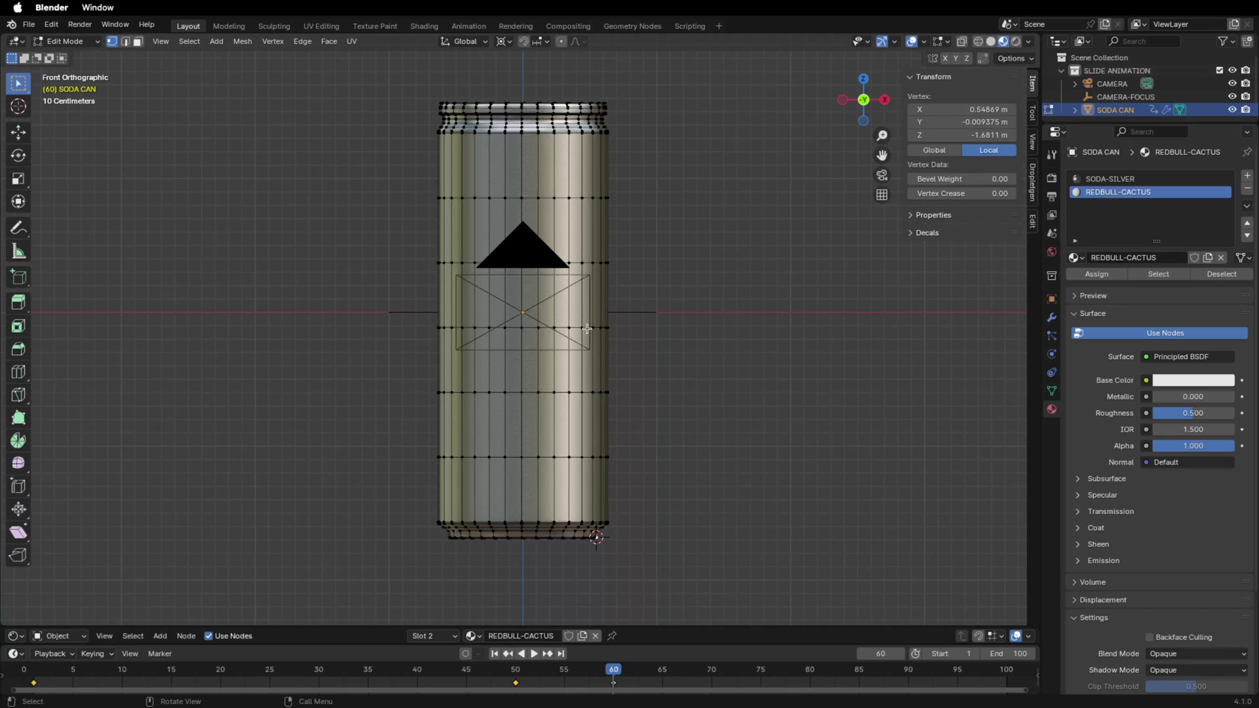
{"action": "left_click", "coordinate": [710, 372], "text": "alt"}
{"action": "key", "text": "ctrl+l"}
{"action": "key", "text": "3"}
{"action": "middle_click_drag", "start_coordinate": [588, 327], "coordinate": [588, 485], "text": "shift"}
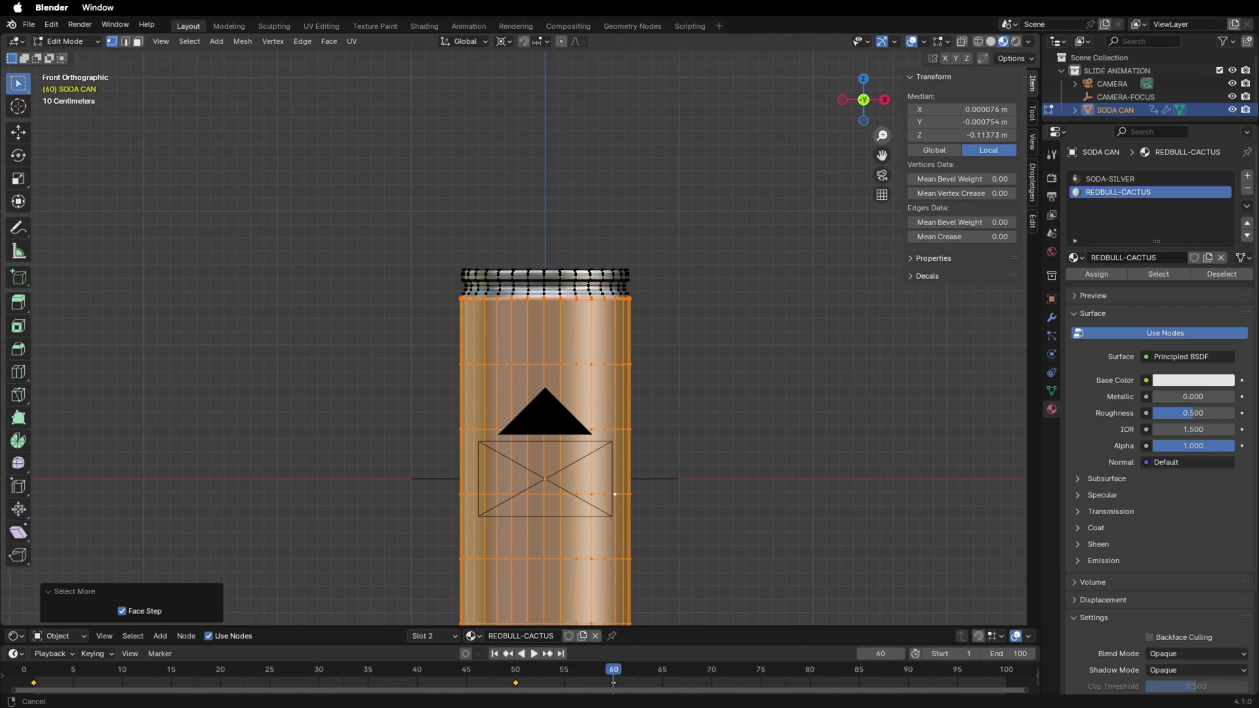
{"action": "scroll", "coordinate": [496, 251], "scroll_direction": "up", "scroll_amount": 6}
{"action": "left_click_drag", "start_coordinate": [882, 135], "coordinate": [882, 166]}
{"action": "scroll", "coordinate": [853, 196], "scroll_direction": "down", "scroll_amount": 4}
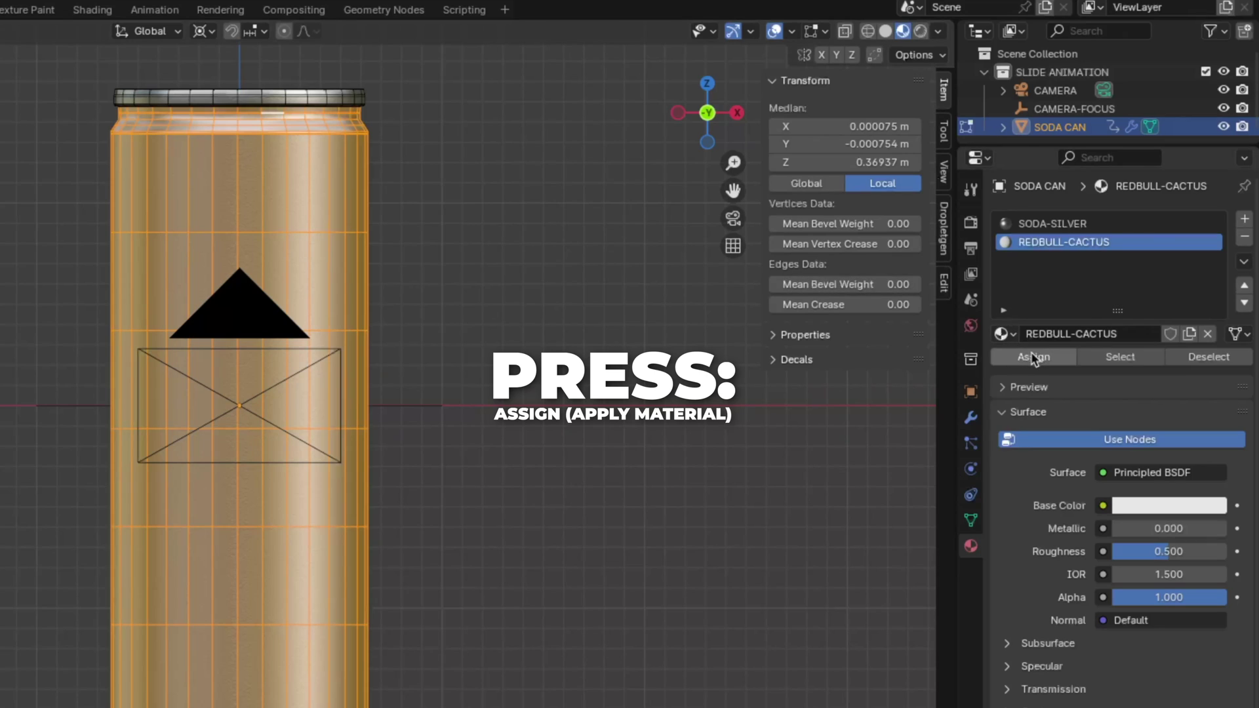
{"action": "left_click", "coordinate": [1031, 357]}
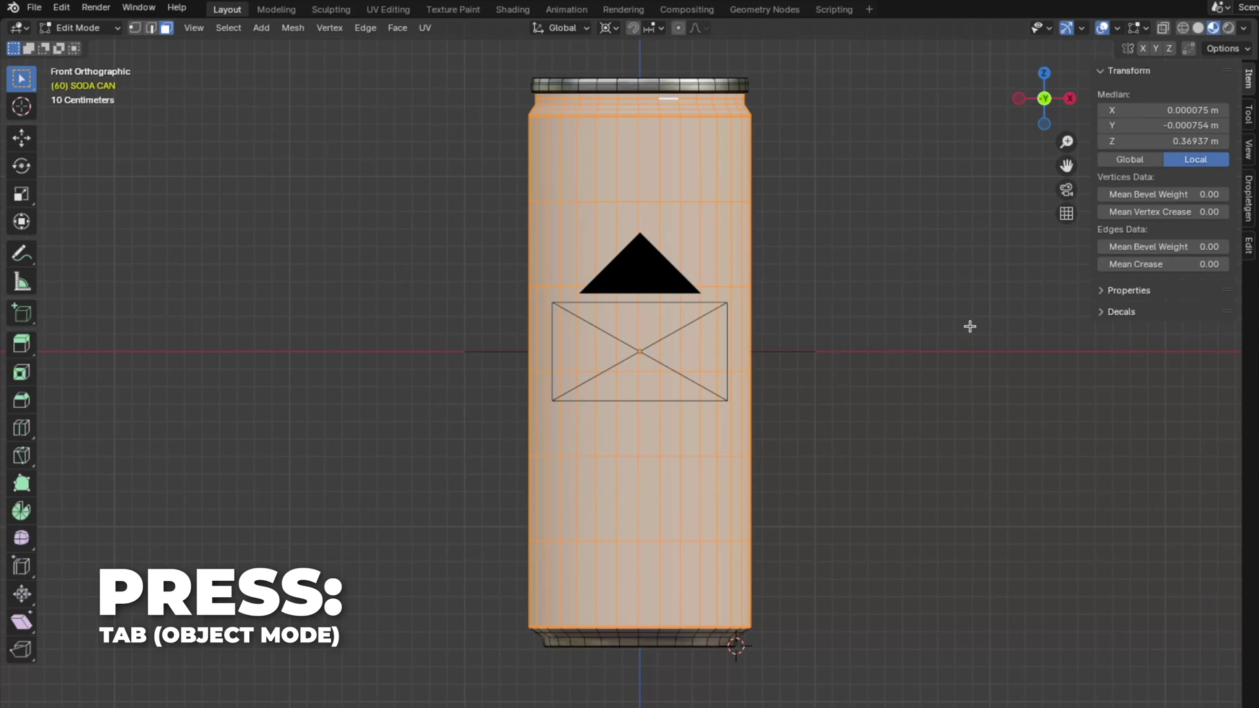
{"action": "key", "text": "Tab"}
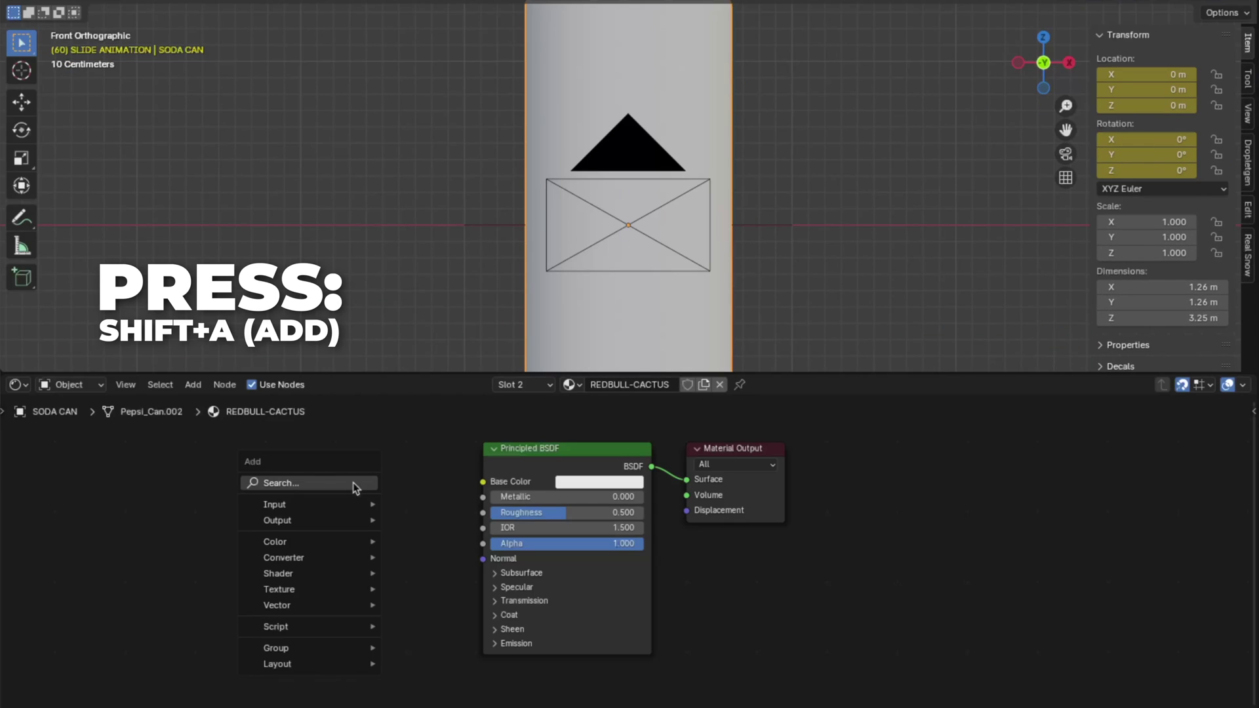
Step: Add an Image Texture node and connect its Color to the Principled BSDF Base Color
{"action": "left_click", "coordinate": [353, 482]}
{"action": "type", "text": "ima"}
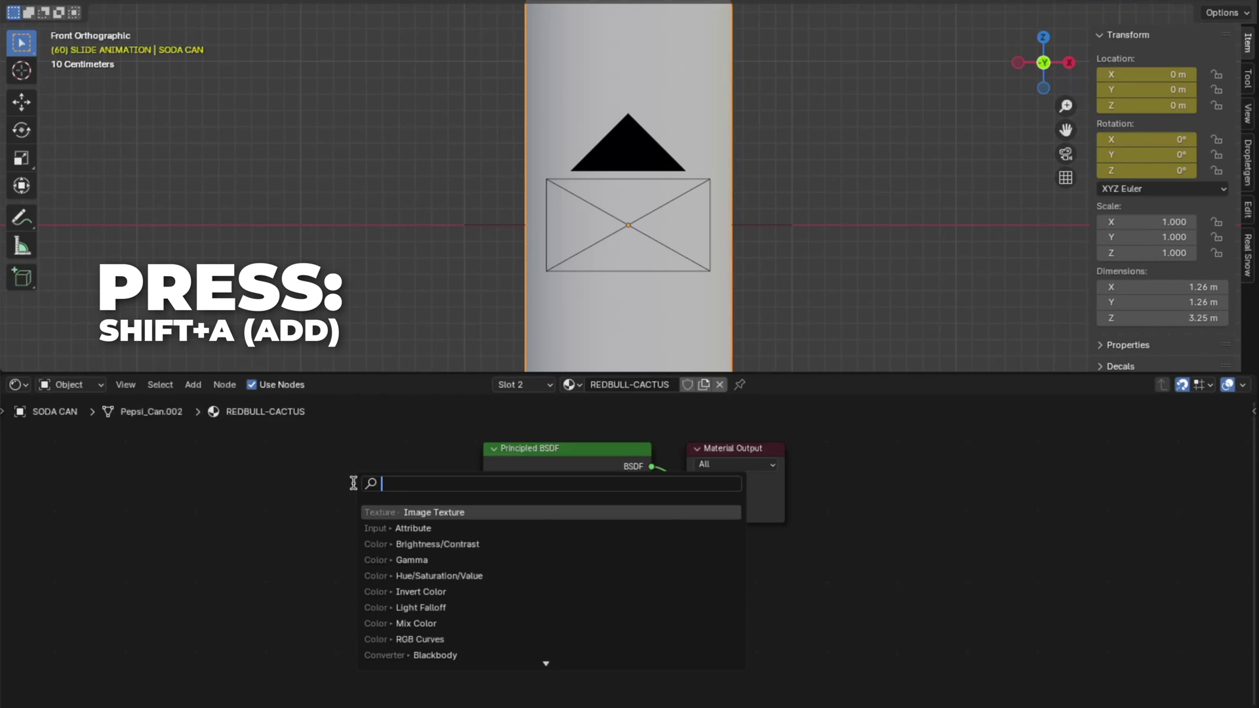
{"action": "type", "text": "ge"}
{"action": "key", "text": "Return"}
{"action": "left_click", "coordinate": [254, 477]}
{"action": "middle_click_drag", "start_coordinate": [445, 518], "coordinate": [493, 518]}
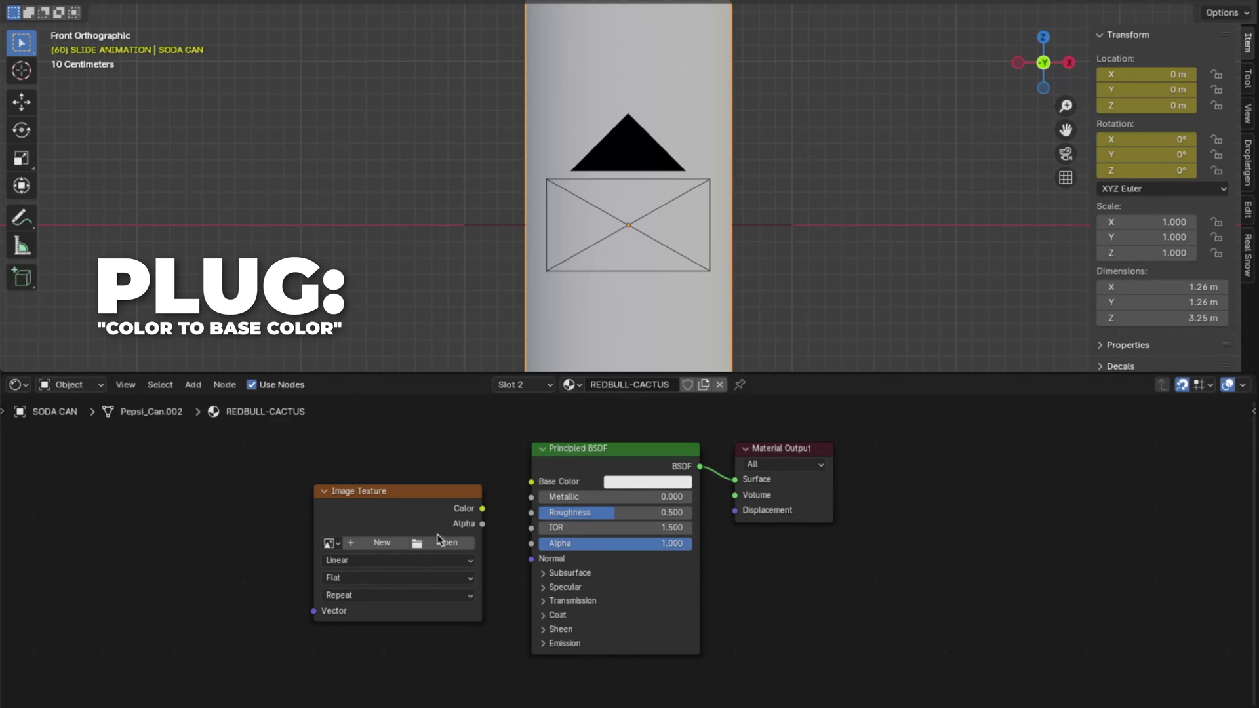
{"action": "left_click_drag", "start_coordinate": [483, 510], "coordinate": [528, 483]}
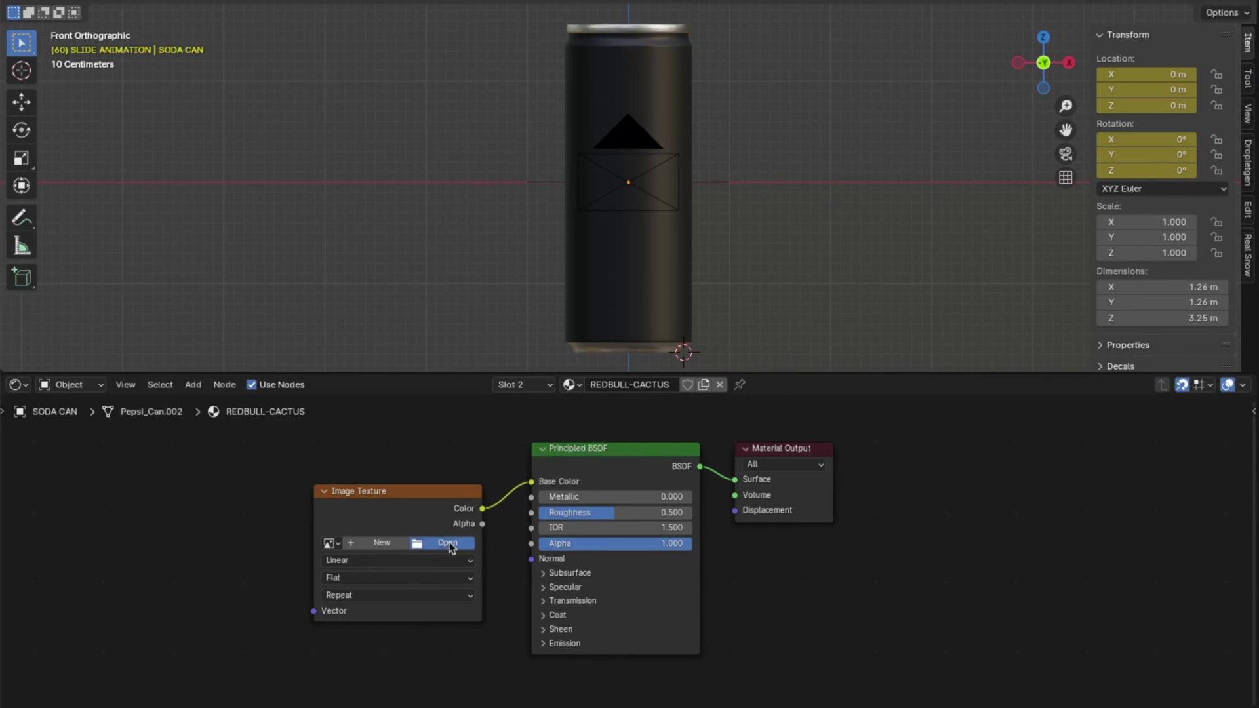
Step: Load REDBULL-CACTUS-WRAP.jpg into the Image Texture node and select the can
{"action": "left_click", "coordinate": [448, 542]}
{"action": "left_click", "coordinate": [581, 341]}
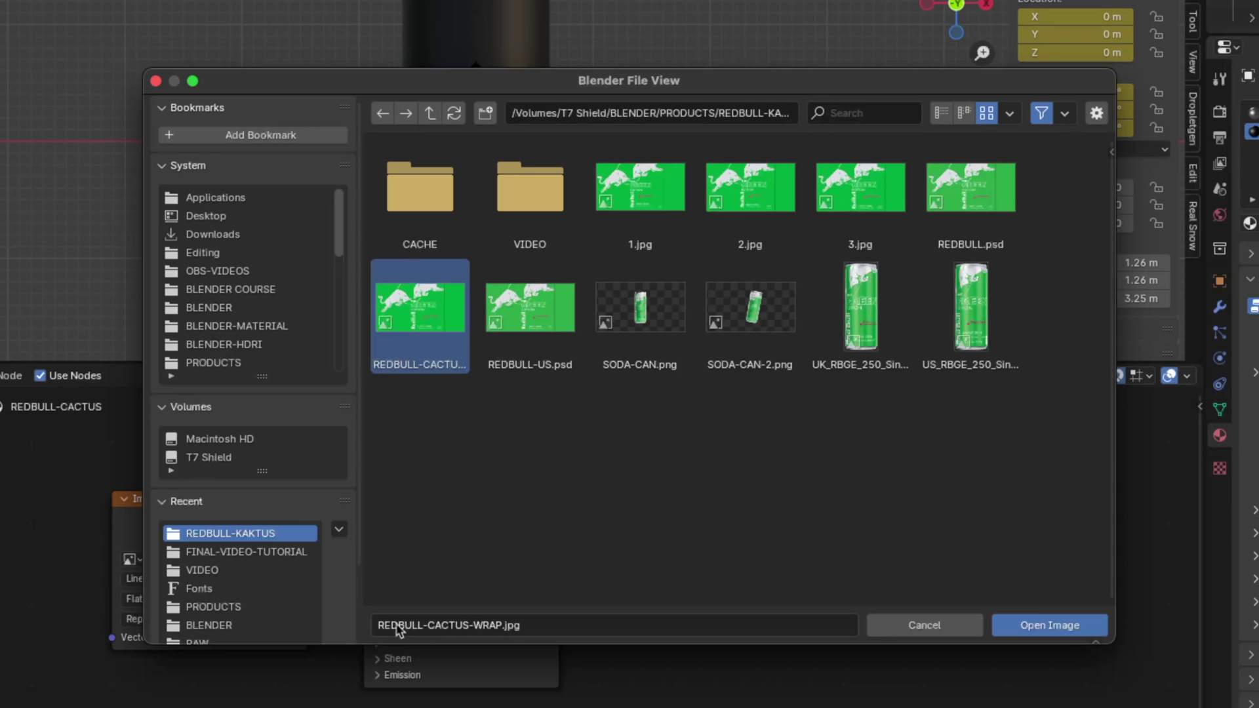
{"action": "left_click", "coordinate": [1076, 626]}
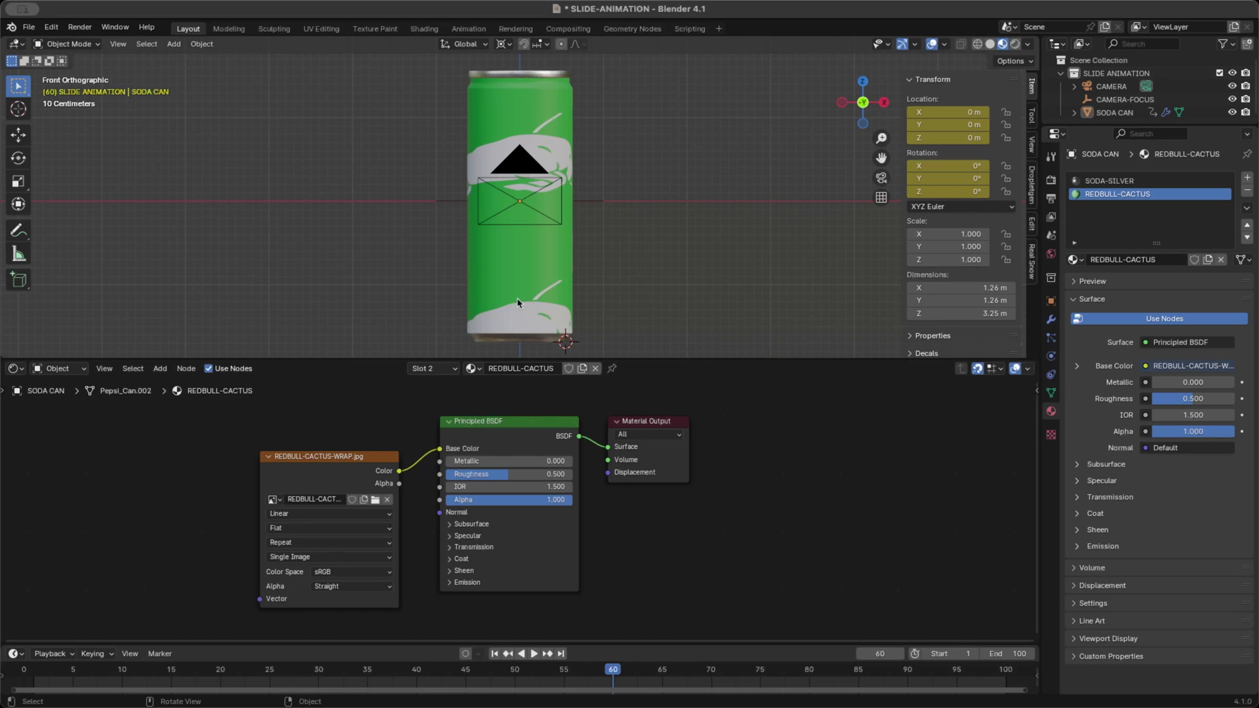
{"action": "left_click", "coordinate": [518, 302]}
{"action": "middle_click_drag", "start_coordinate": [651, 273], "coordinate": [654, 274]}
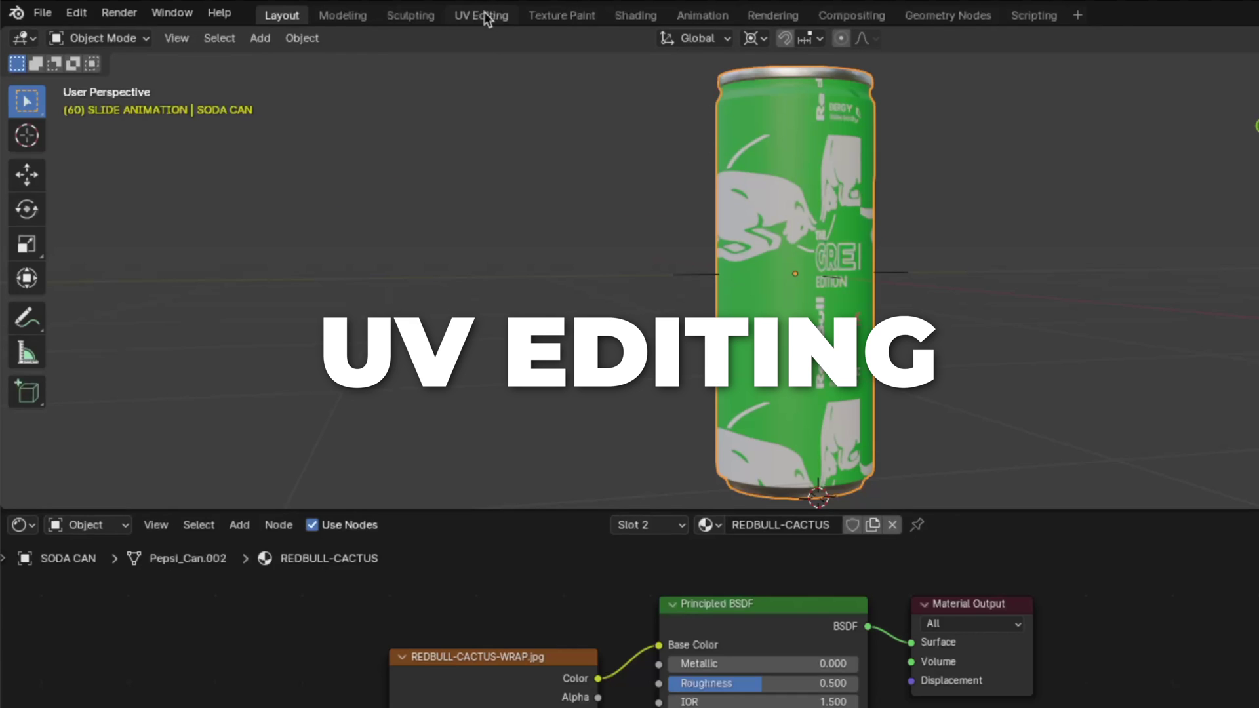
Step: In UV Editing, set the pivot to Median Point and cylinder-project the can's UVs
{"action": "left_click", "coordinate": [486, 18]}
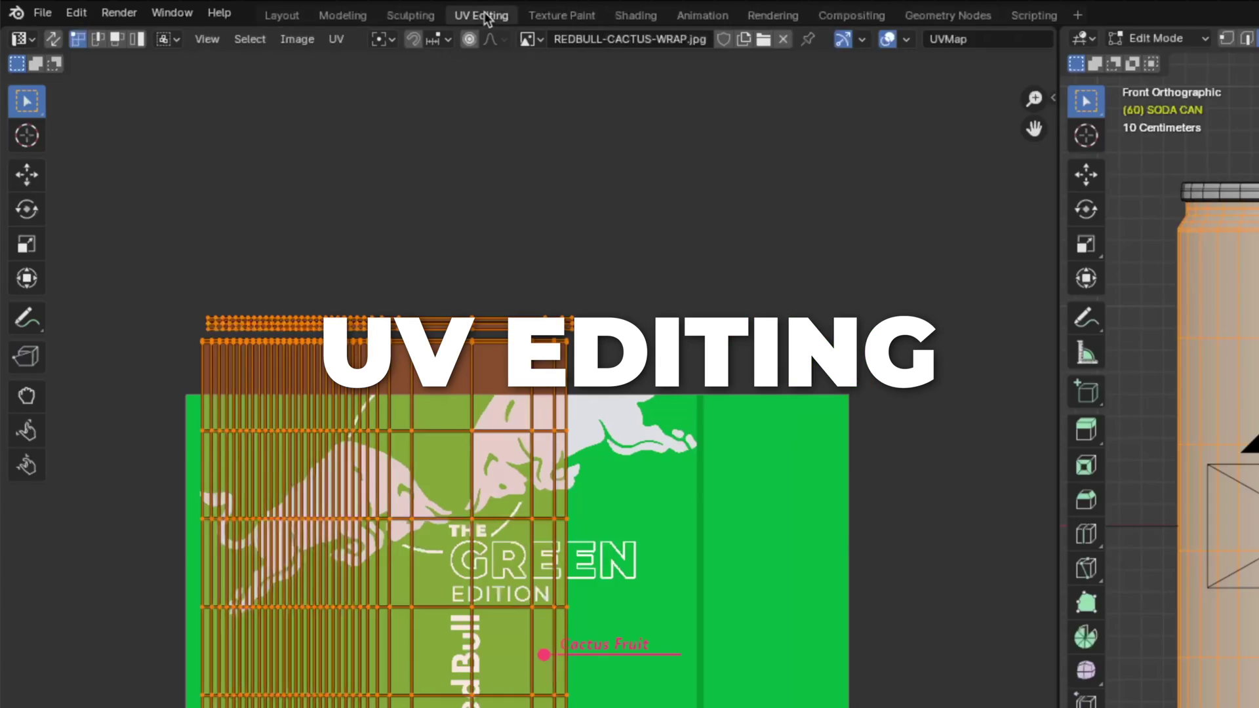
{"action": "key", "text": "period"}
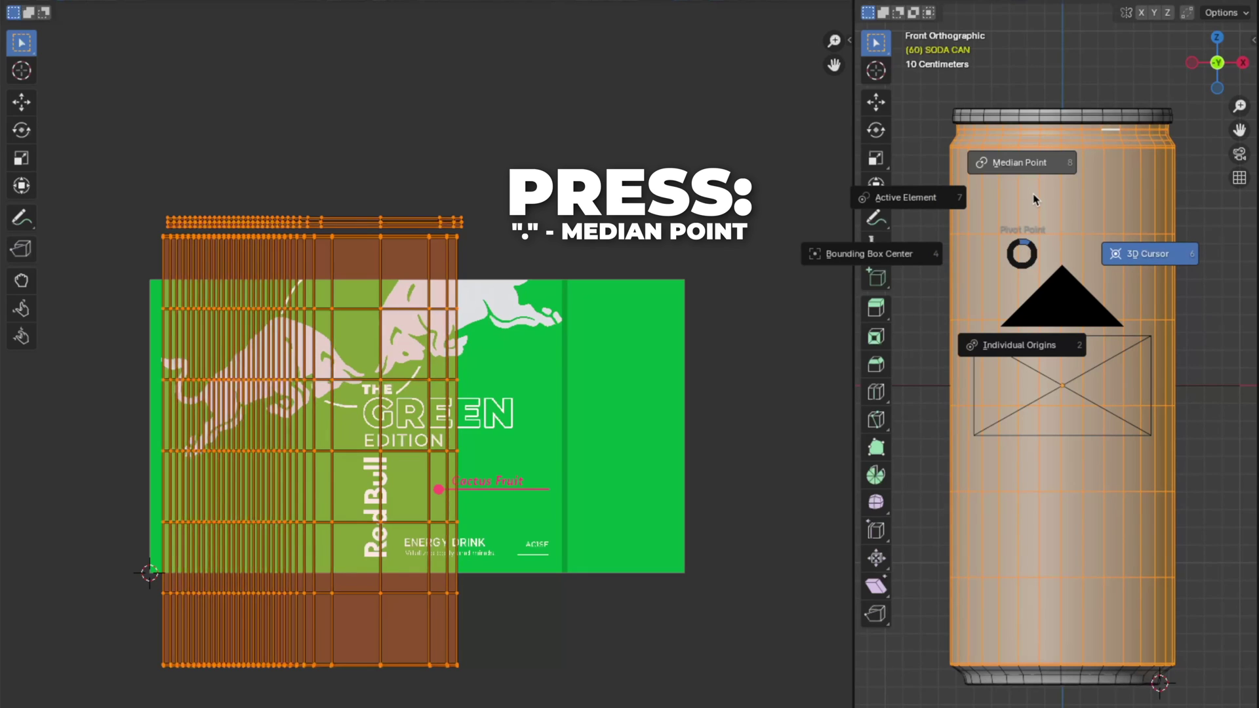
{"action": "left_click", "coordinate": [1046, 168]}
{"action": "key", "text": "u"}
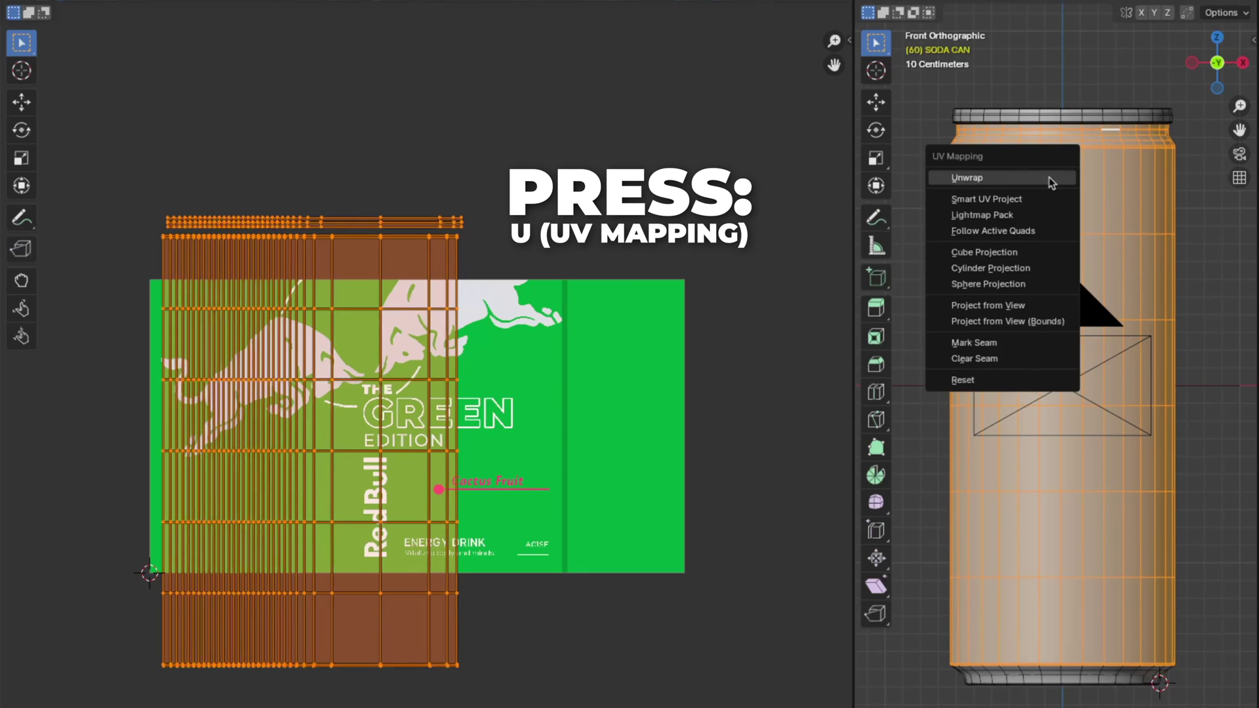
{"action": "left_click", "coordinate": [1010, 269]}
Step: Scale and reposition the UVs, stretching them 1.4 along X to span the label, then return to Layout
{"action": "scroll", "coordinate": [767, 312], "scroll_direction": "up", "scroll_amount": 2}
{"action": "key", "text": "s"}
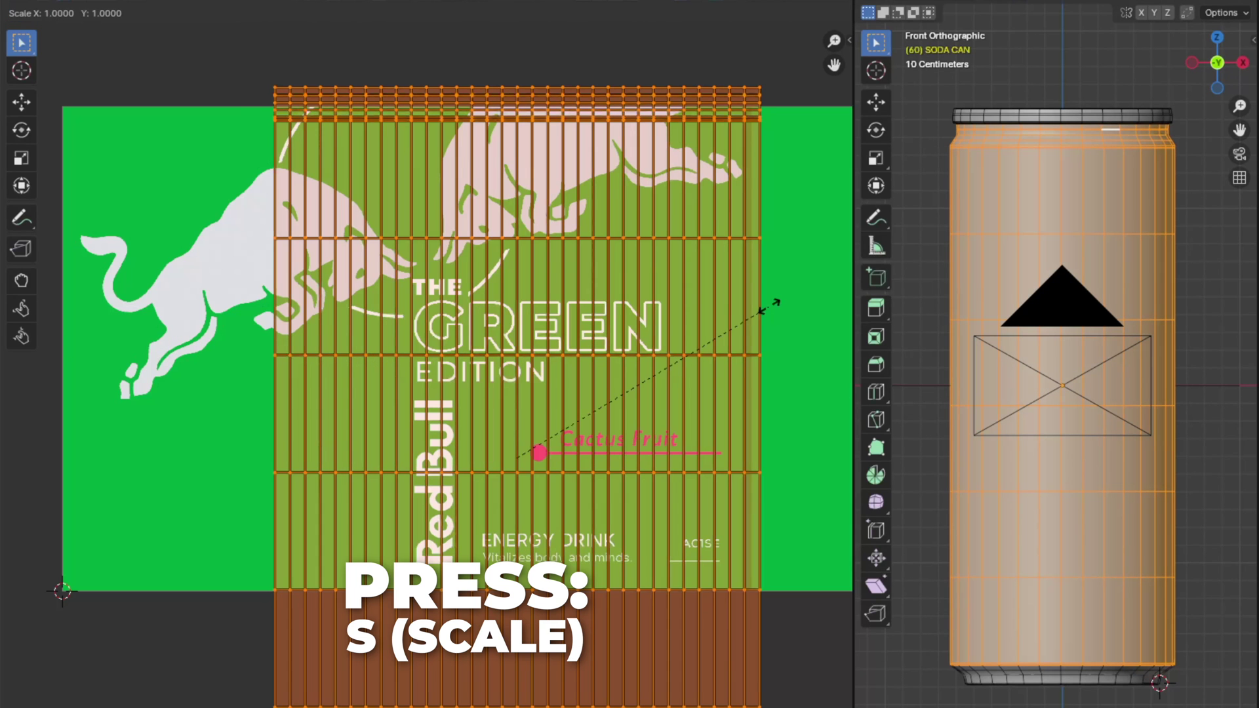
{"action": "left_click", "coordinate": [765, 304]}
{"action": "key", "text": "g"}
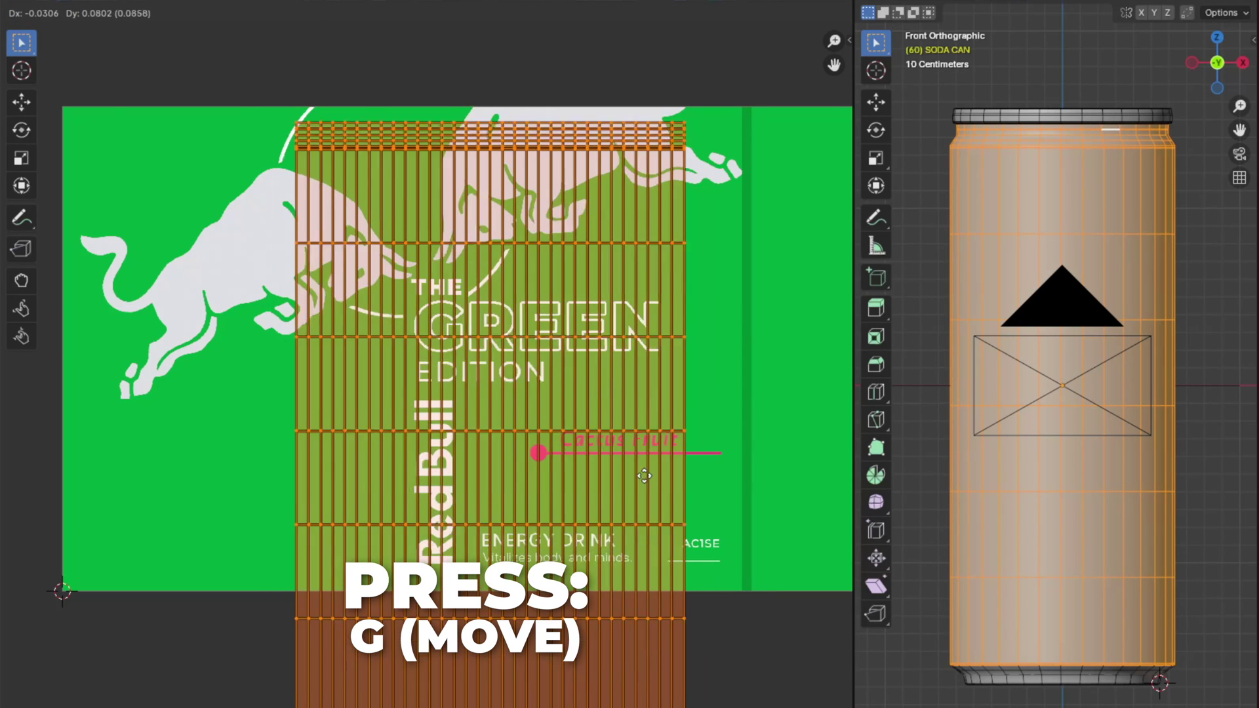
{"action": "left_click", "coordinate": [484, 442]}
{"action": "key", "text": "s"}
{"action": "type", "text": "x"}
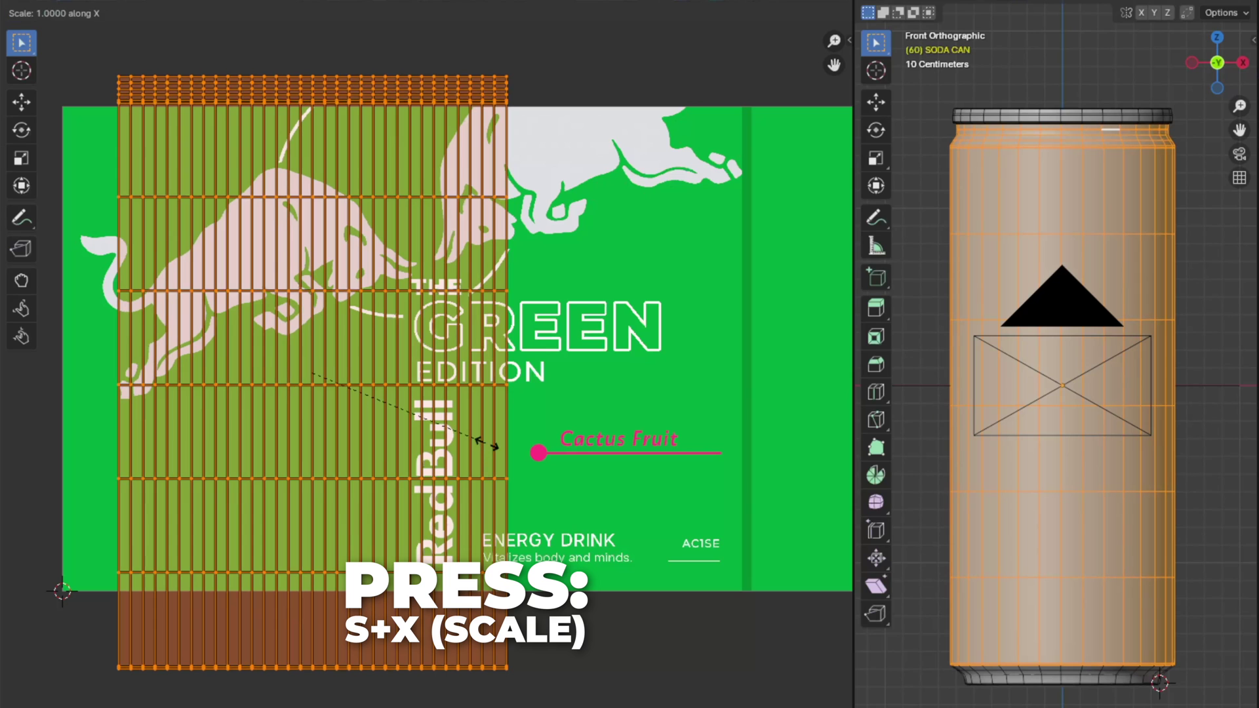
{"action": "type", "text": "1.4"}
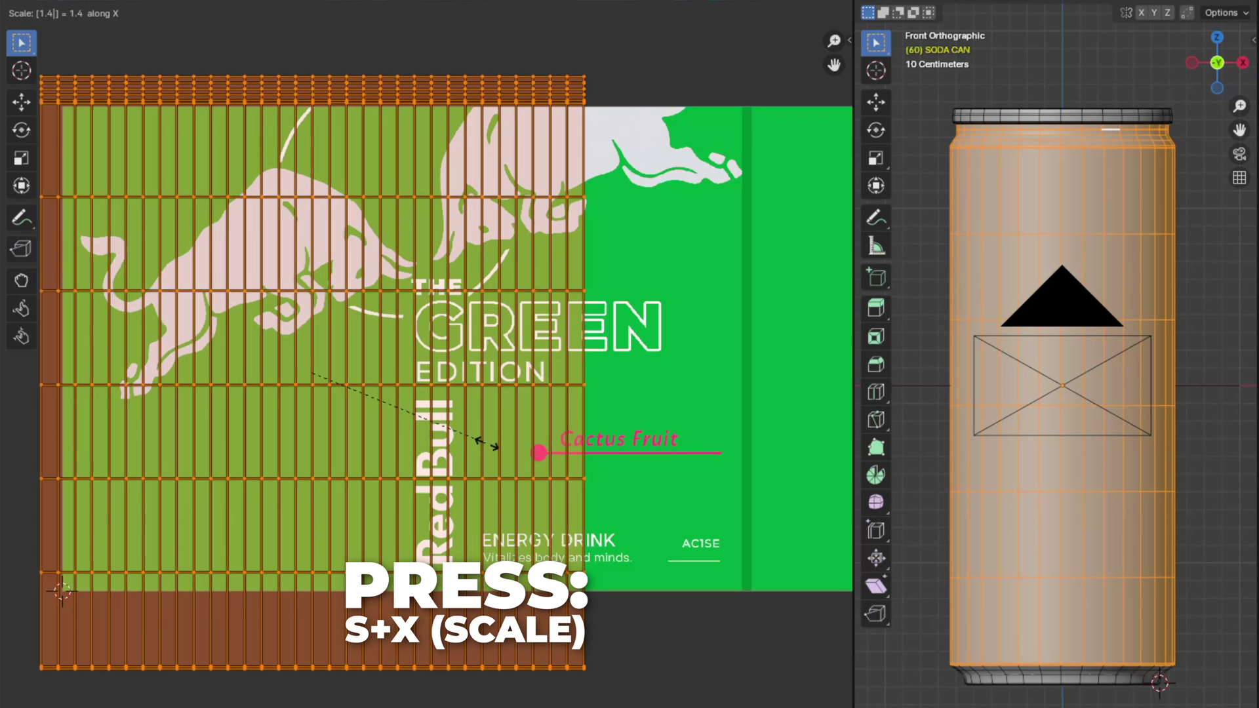
{"action": "key", "text": "Return"}
{"action": "key", "text": "s"}
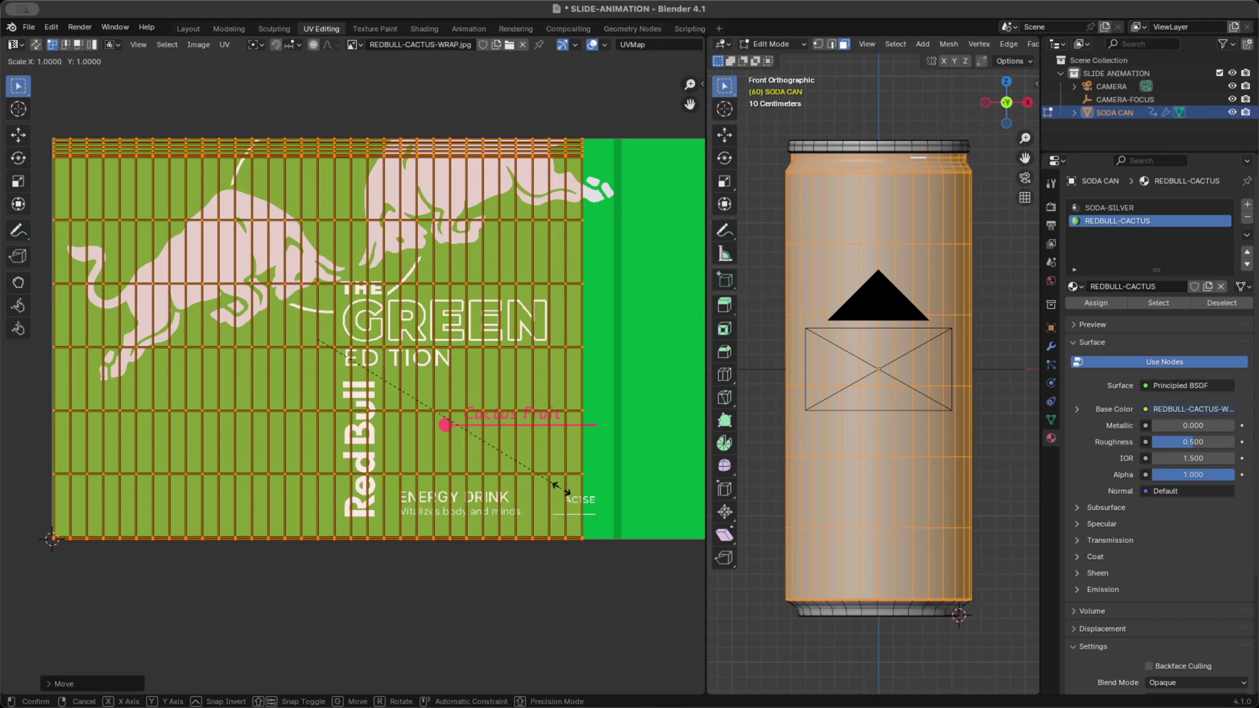
{"action": "left_click", "coordinate": [592, 495]}
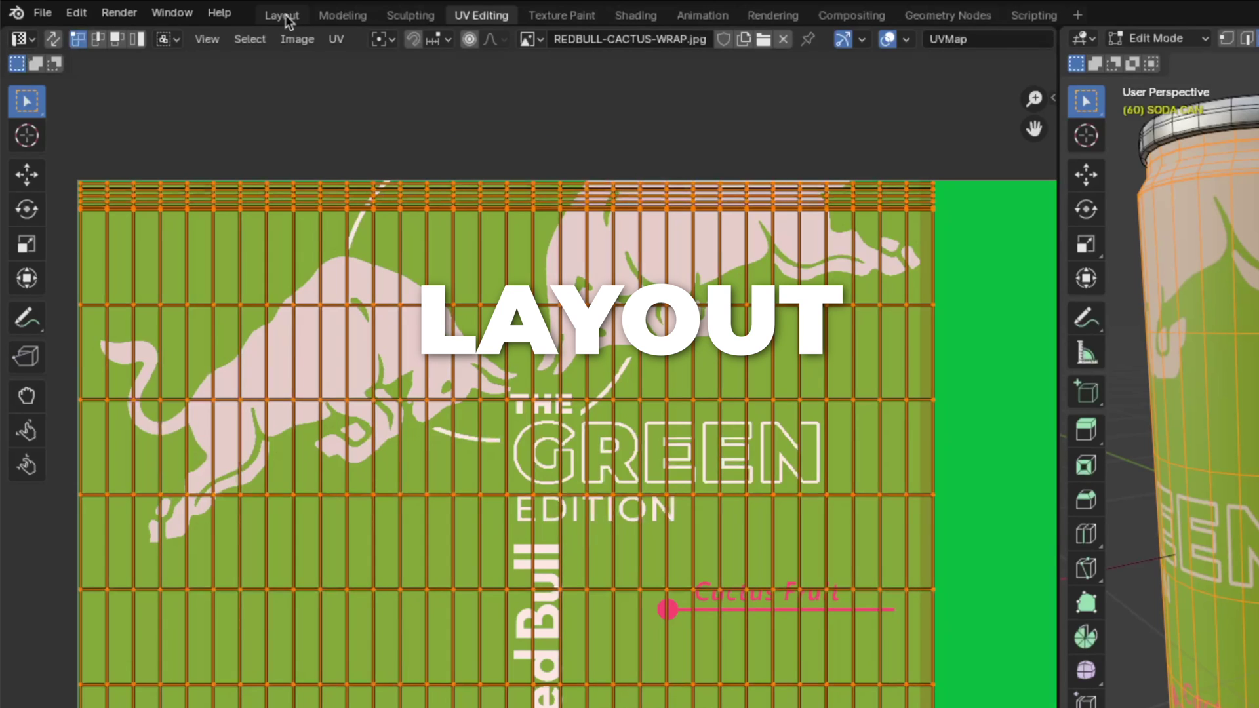
{"action": "left_click", "coordinate": [285, 19]}
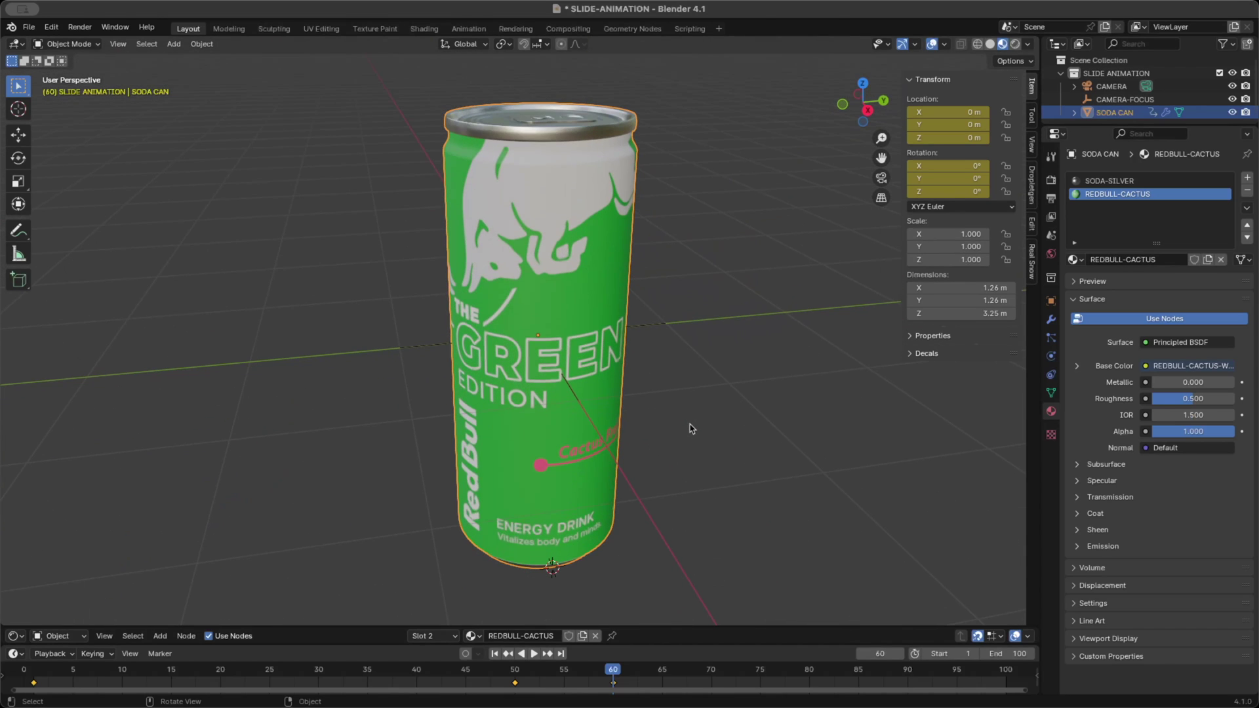
Step: Rotate the can about Z from top view, checking the label from the front
{"action": "key", "text": "KP_1"}
{"action": "key", "text": "KP_7"}
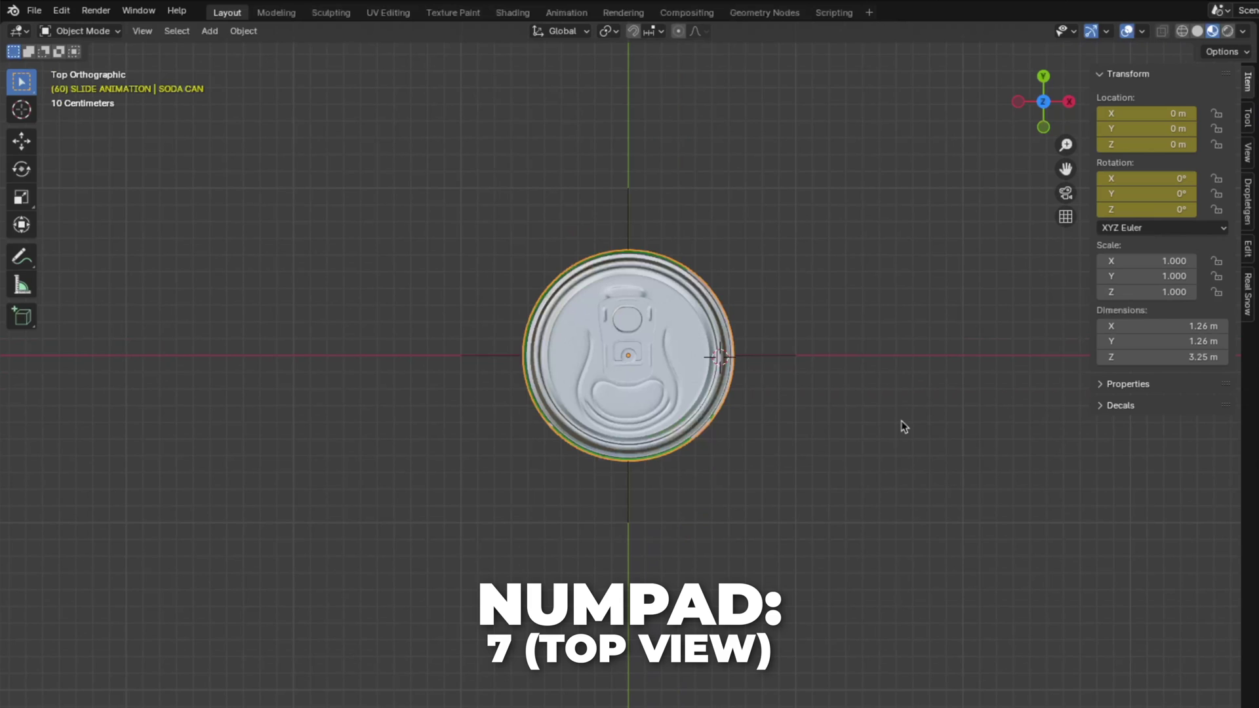
{"action": "key", "text": "r"}
{"action": "left_click", "coordinate": [577, 525]}
{"action": "key", "text": "KP_1"}
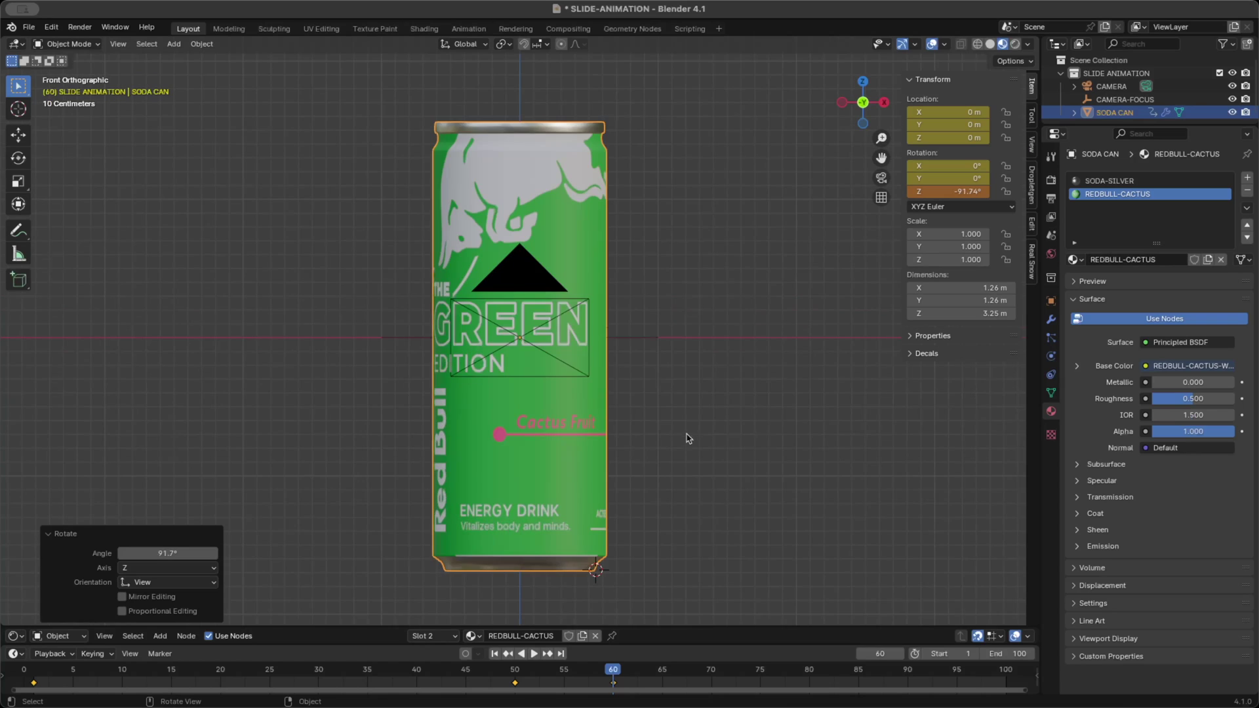
{"action": "key", "text": "KP_7"}
{"action": "key", "text": "r"}
{"action": "left_click", "coordinate": [759, 431]}
Step: Fine-tune the Z rotation to about -80° so GREEN EDITION faces front, then apply rotation
{"action": "key", "text": "KP_1"}
{"action": "key", "text": "KP_7"}
{"action": "key", "text": "r"}
{"action": "left_click", "coordinate": [761, 420]}
{"action": "key", "text": "KP_1"}
{"action": "key", "text": "KP_7"}
{"action": "key", "text": "r"}
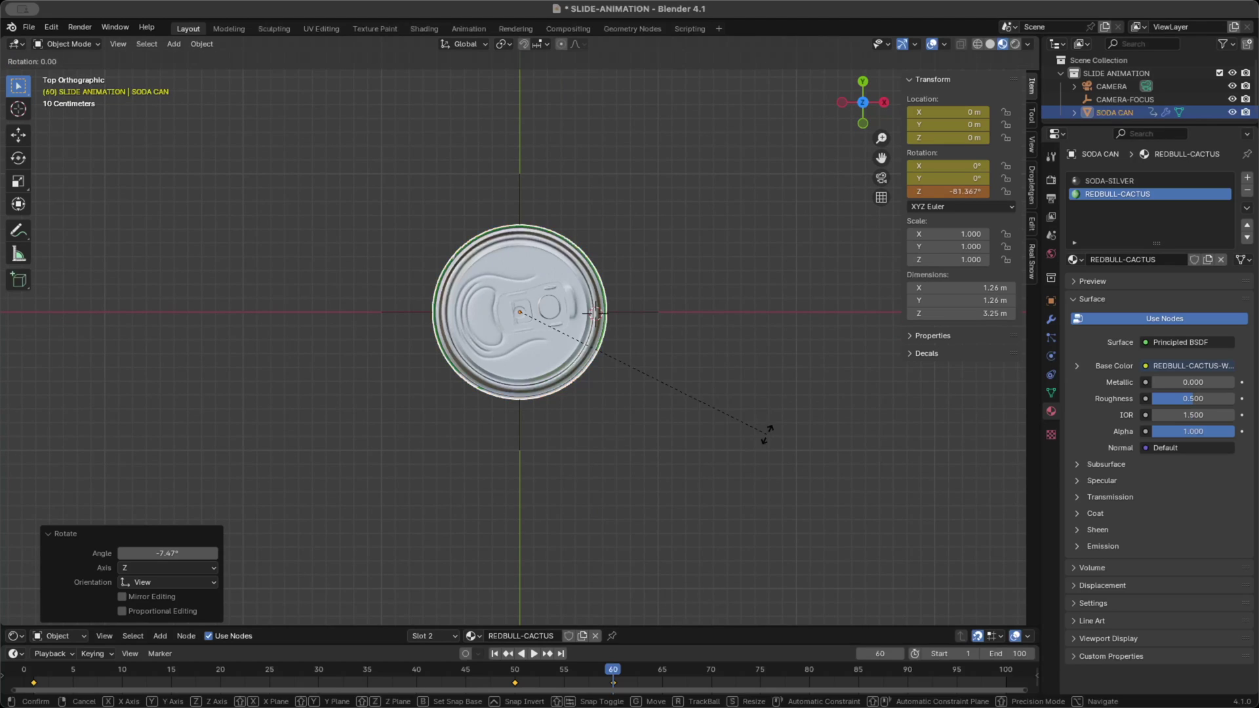
{"action": "left_click", "coordinate": [766, 433]}
{"action": "key", "text": "KP_1"}
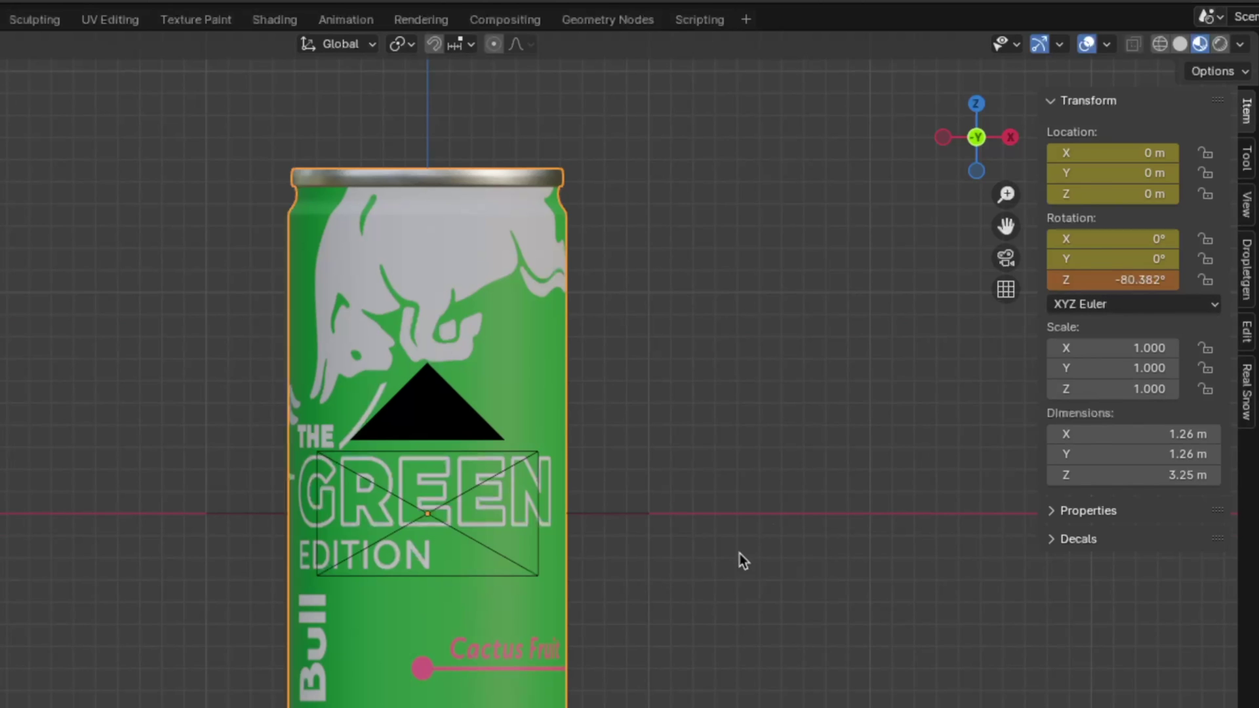
{"action": "key", "text": "ctrl+a"}
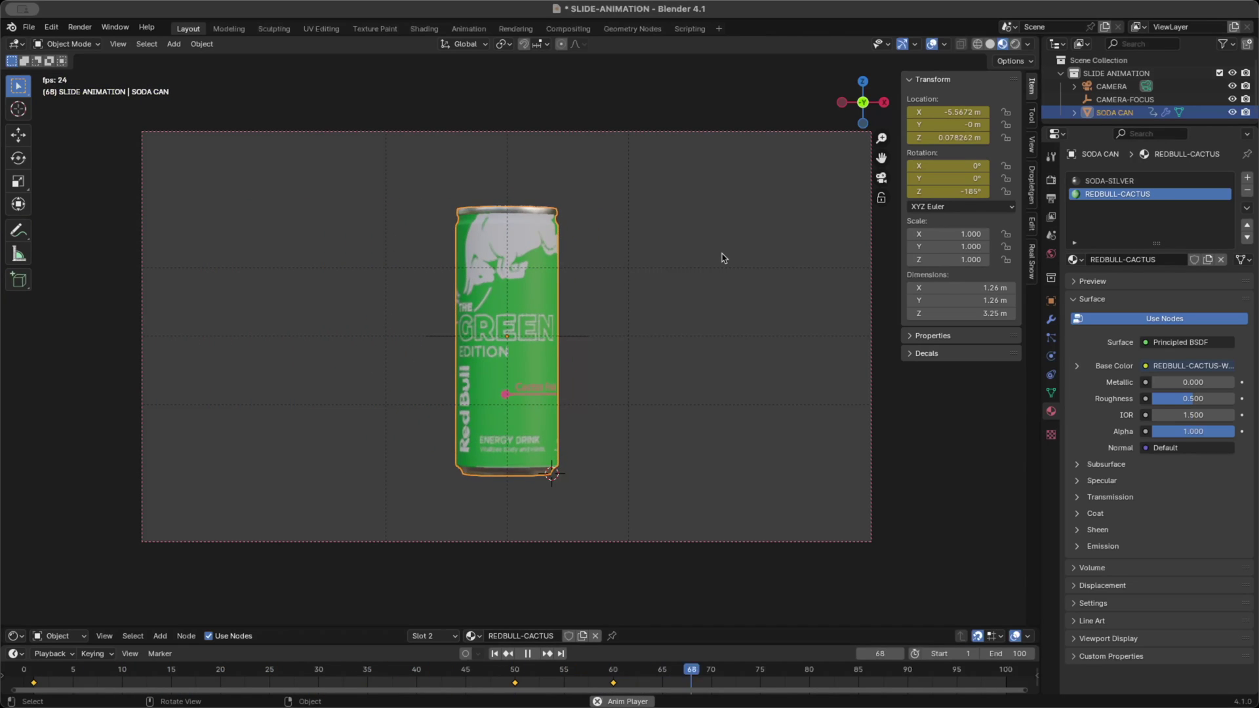
Step: Set playback sync to Frame Dropping, replay the animation, and switch the viewport to Rendered shading
{"action": "key", "text": "space"}
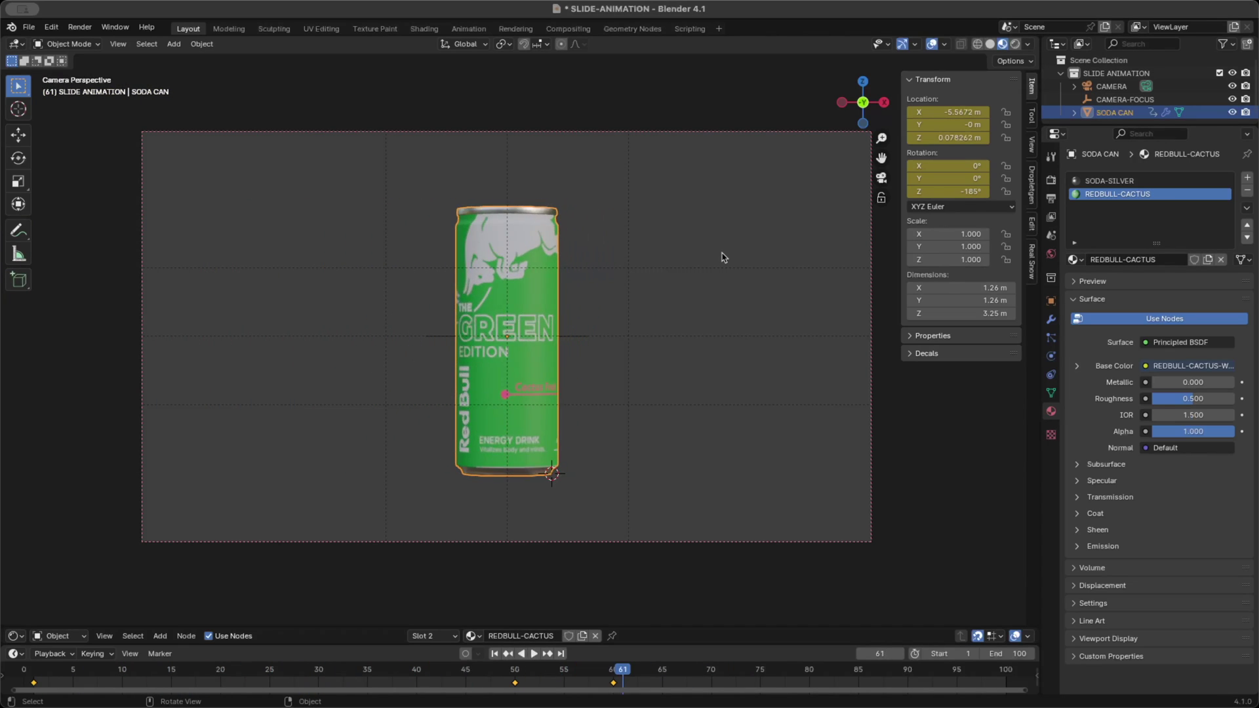
{"action": "left_click", "coordinate": [72, 628]}
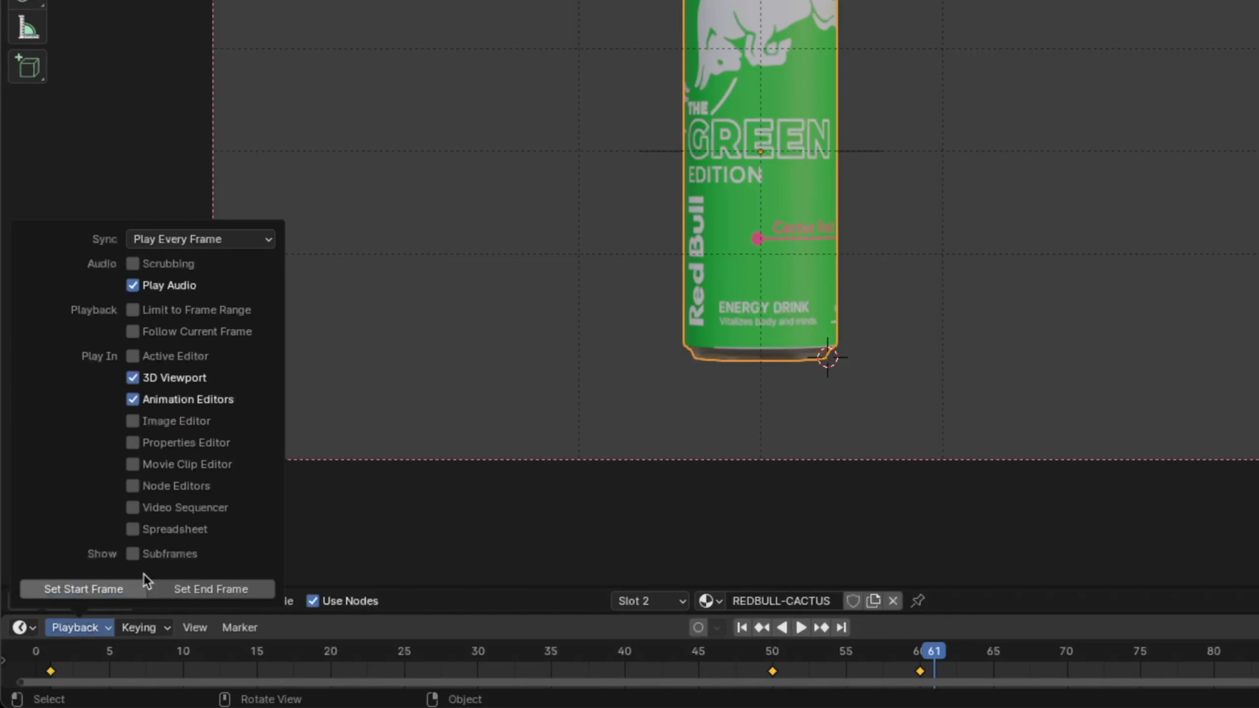
{"action": "left_click", "coordinate": [183, 239]}
{"action": "left_click", "coordinate": [177, 285]}
{"action": "key", "text": "space"}
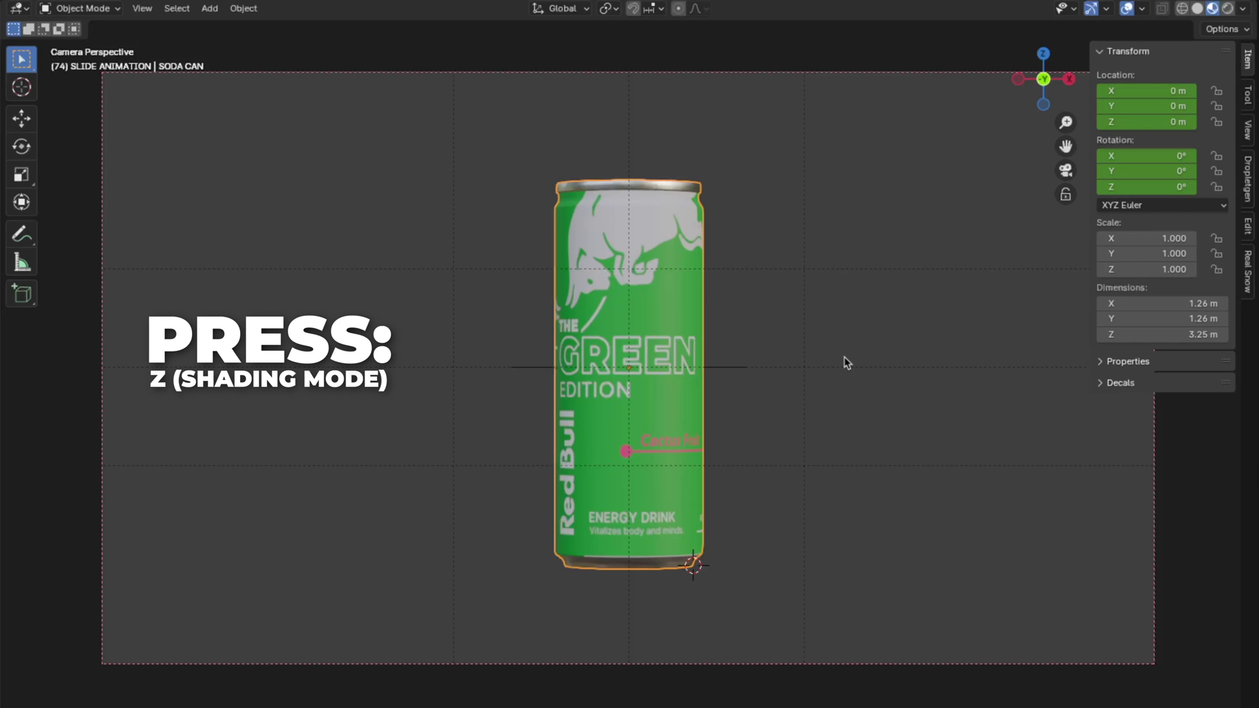
{"action": "key", "text": "z"}
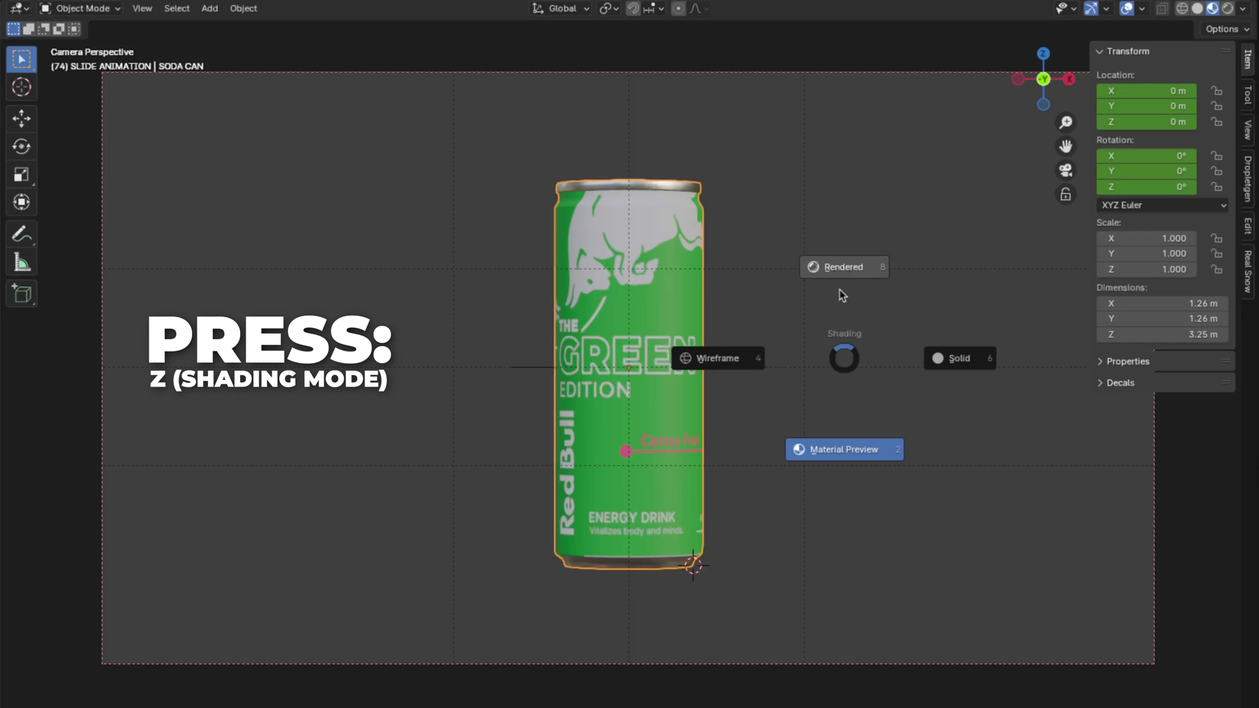
{"action": "left_click", "coordinate": [867, 287]}
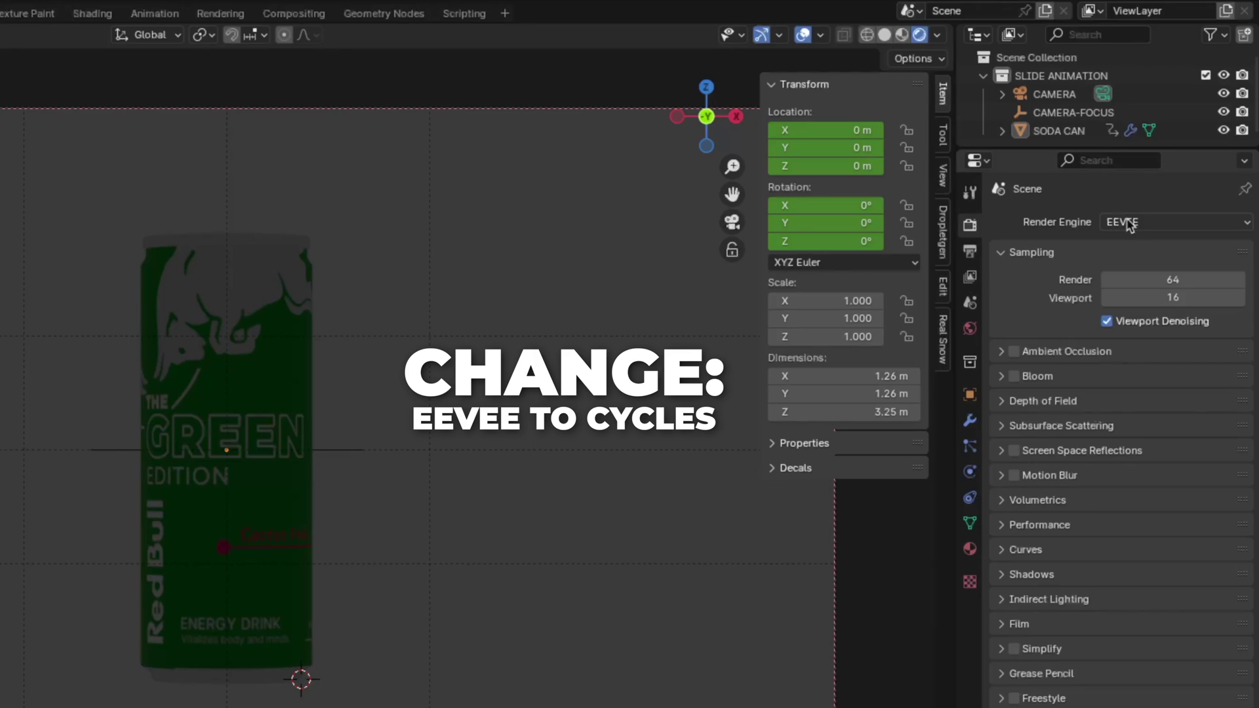
Step: Switch the render engine to Cycles on GPU Compute with 64 viewport max samples
{"action": "left_click", "coordinate": [1128, 223]}
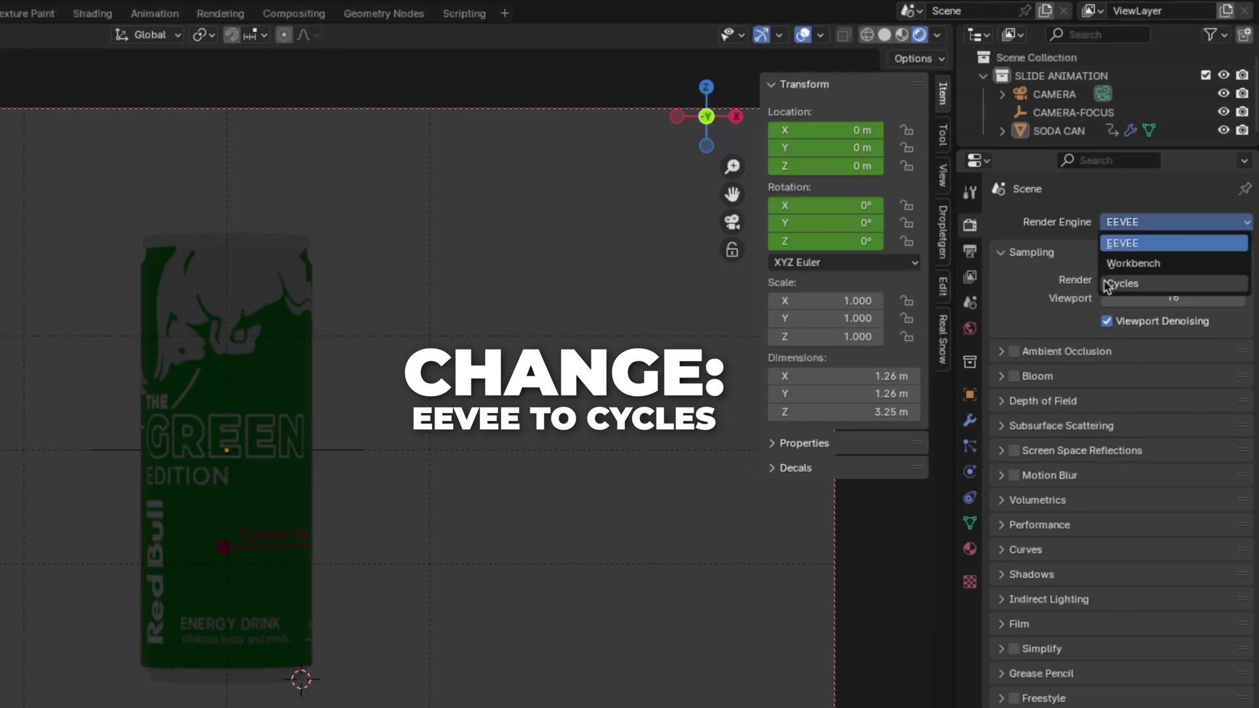
{"action": "left_click", "coordinate": [1123, 289]}
{"action": "left_click", "coordinate": [1122, 270]}
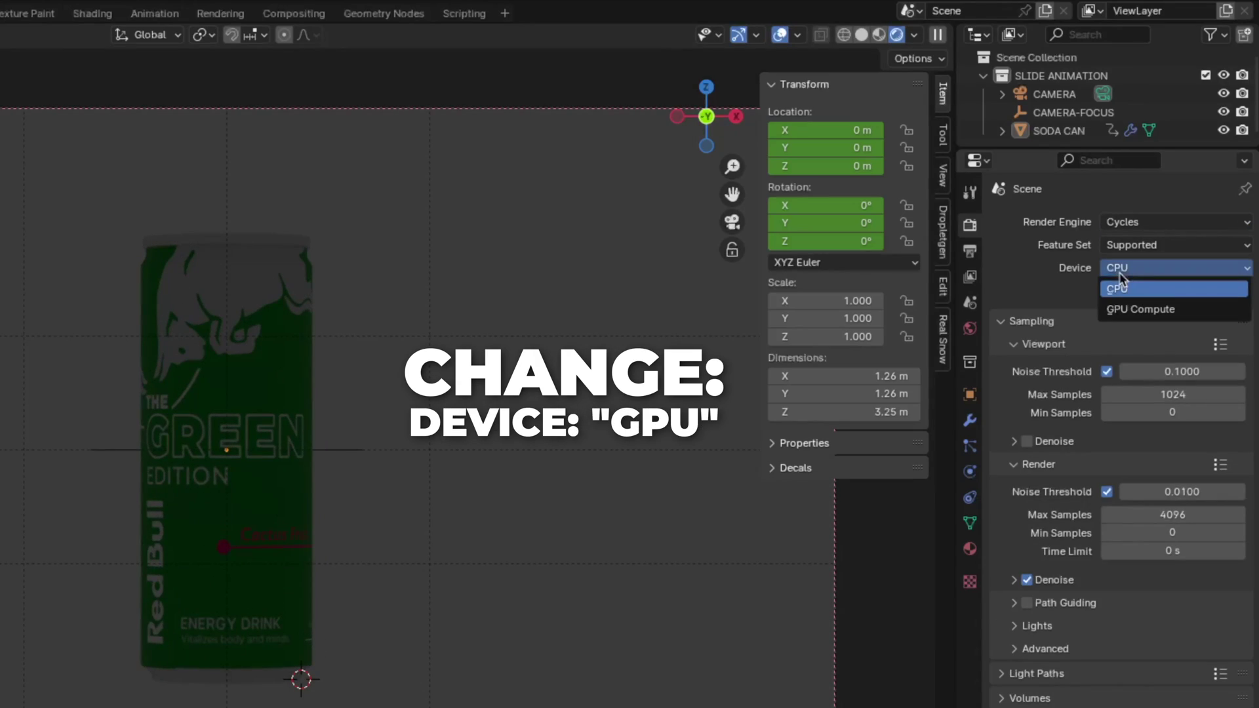
{"action": "left_click", "coordinate": [1146, 309]}
{"action": "left_click", "coordinate": [1153, 371]}
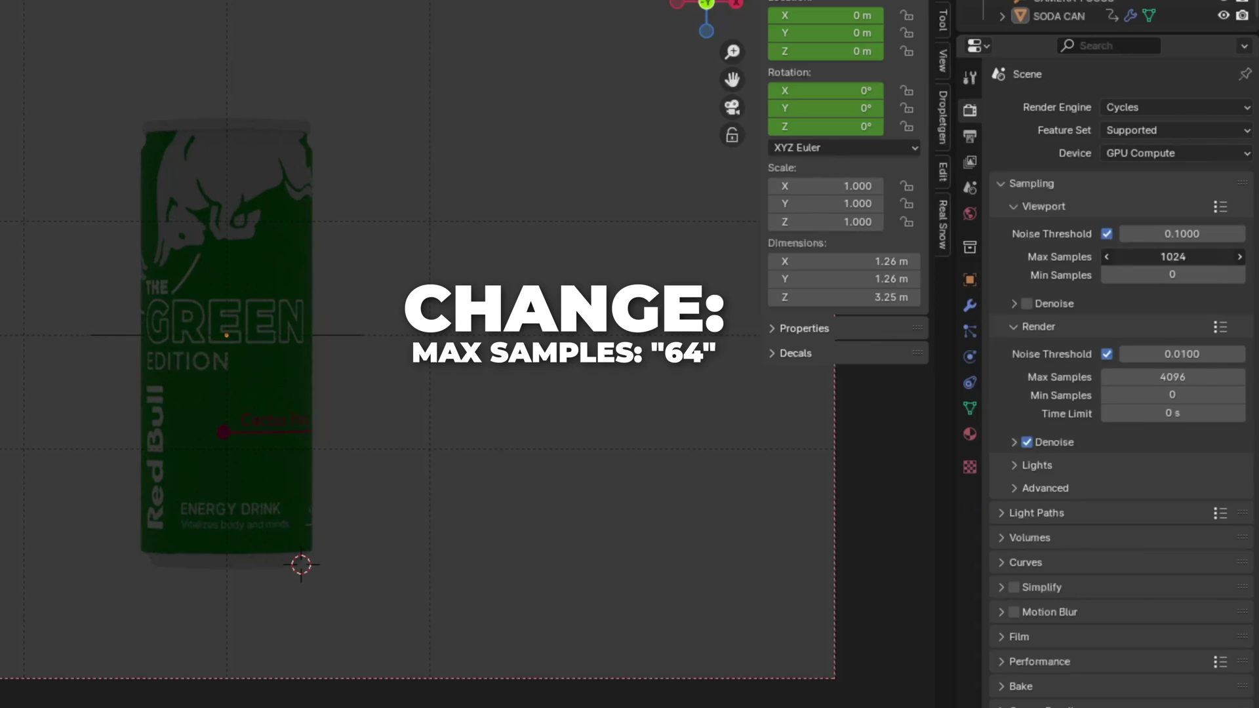
{"action": "key", "text": "Return"}
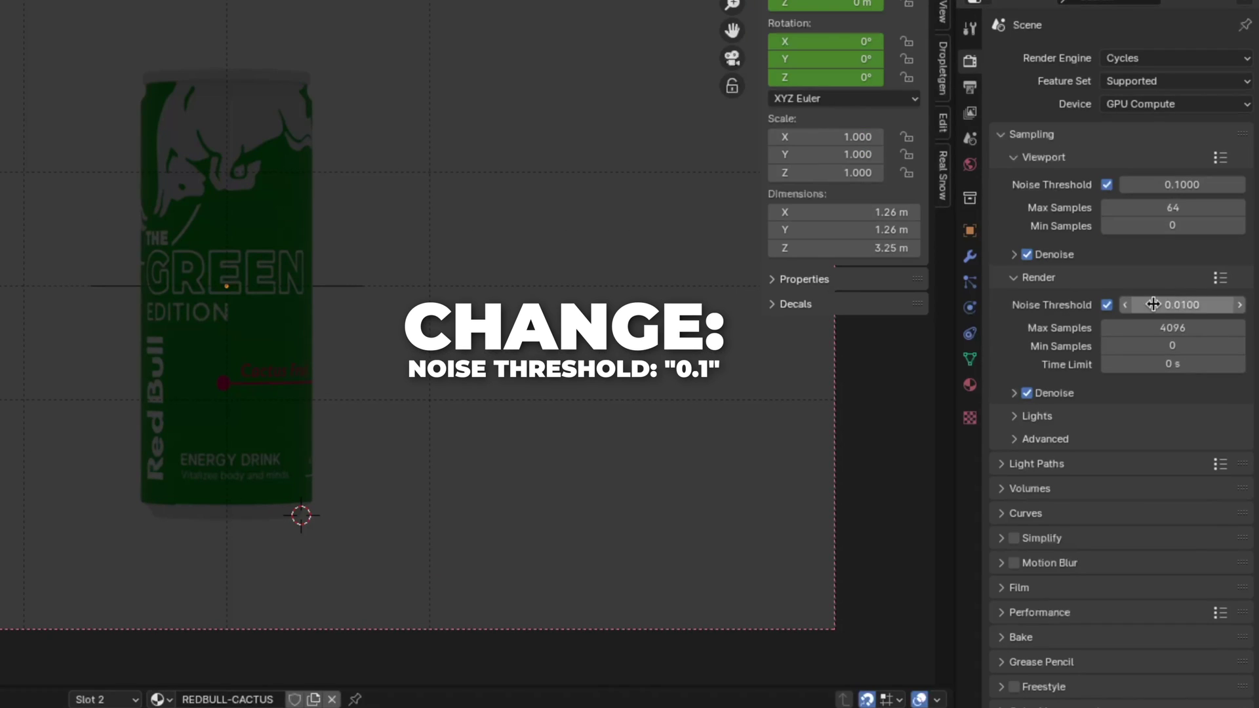
Step: Set the render Noise Threshold to 0.1 and Max Samples to 300, then expand Color Management
{"action": "left_click", "coordinate": [1153, 304]}
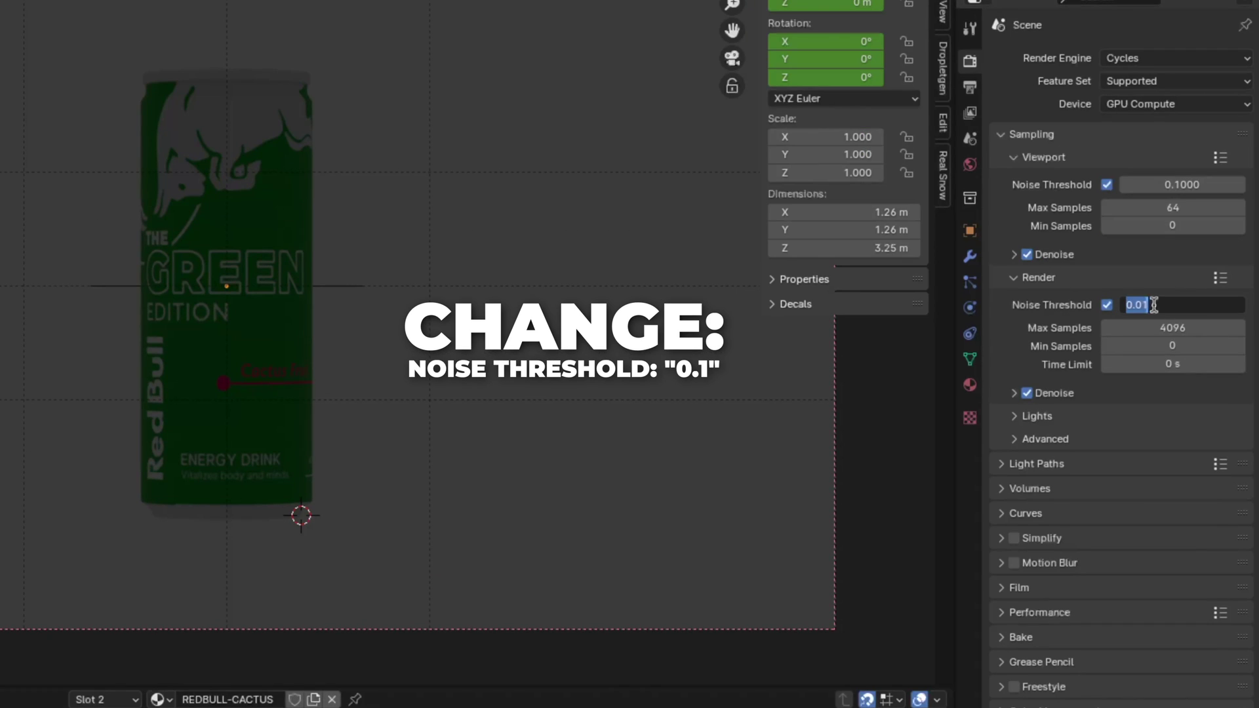
{"action": "key", "text": "Return"}
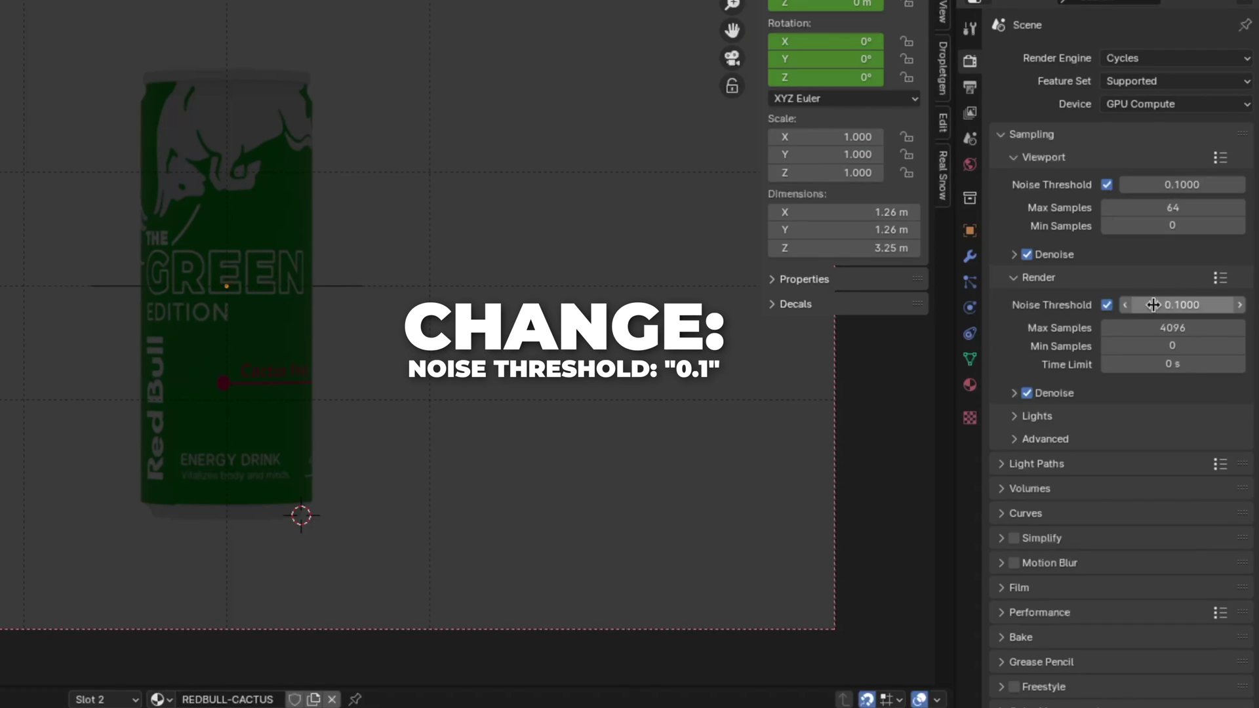
{"action": "double_click", "coordinate": [1151, 327]}
{"action": "type", "text": "300"}
{"action": "key", "text": "Return"}
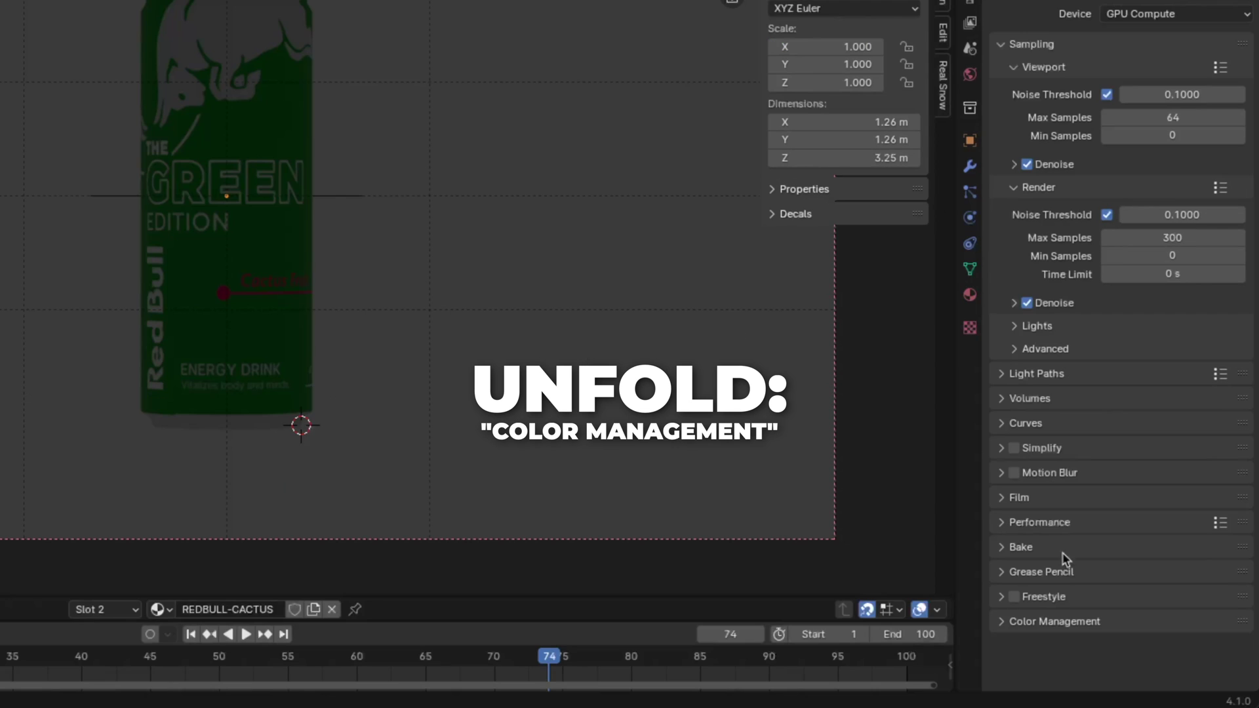
{"action": "left_click", "coordinate": [1056, 622]}
{"action": "scroll", "coordinate": [1115, 525], "scroll_direction": "down", "scroll_amount": 5}
{"action": "left_click", "coordinate": [1141, 559]}
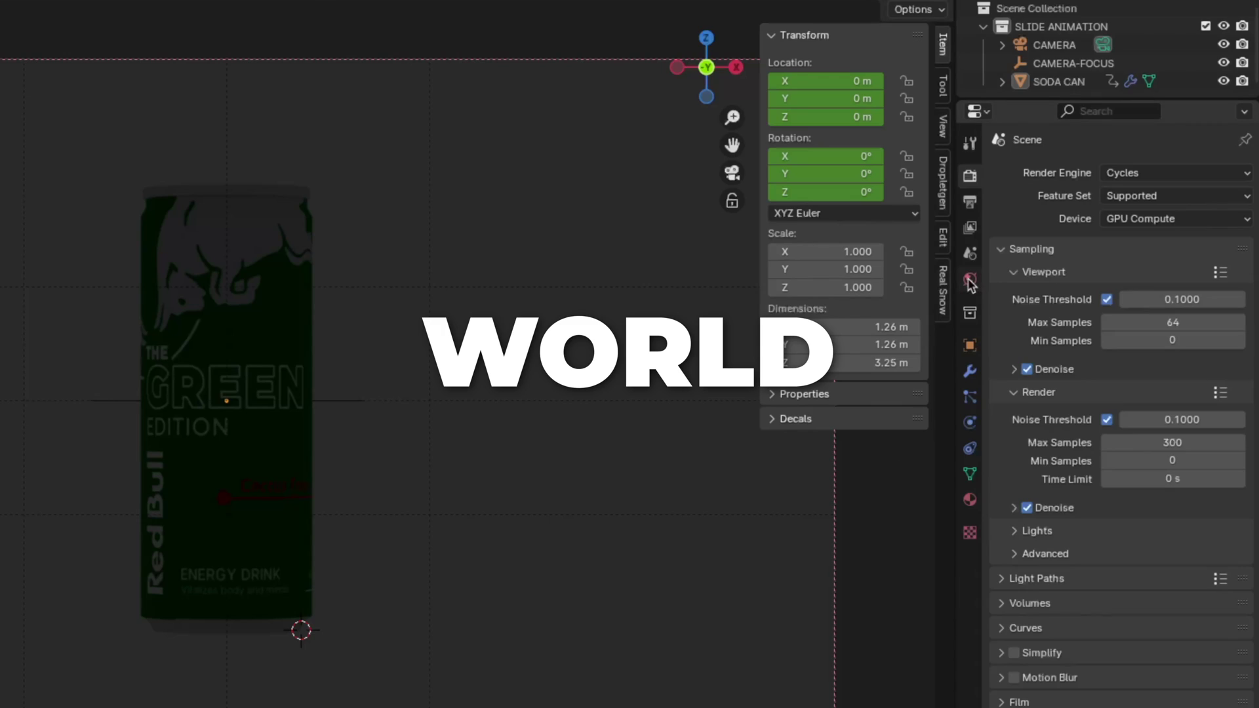
Step: Set the world colour to an Environment Texture using peppermint_powerplant_4k.exr
{"action": "left_click", "coordinate": [970, 284]}
{"action": "left_click", "coordinate": [1103, 225]}
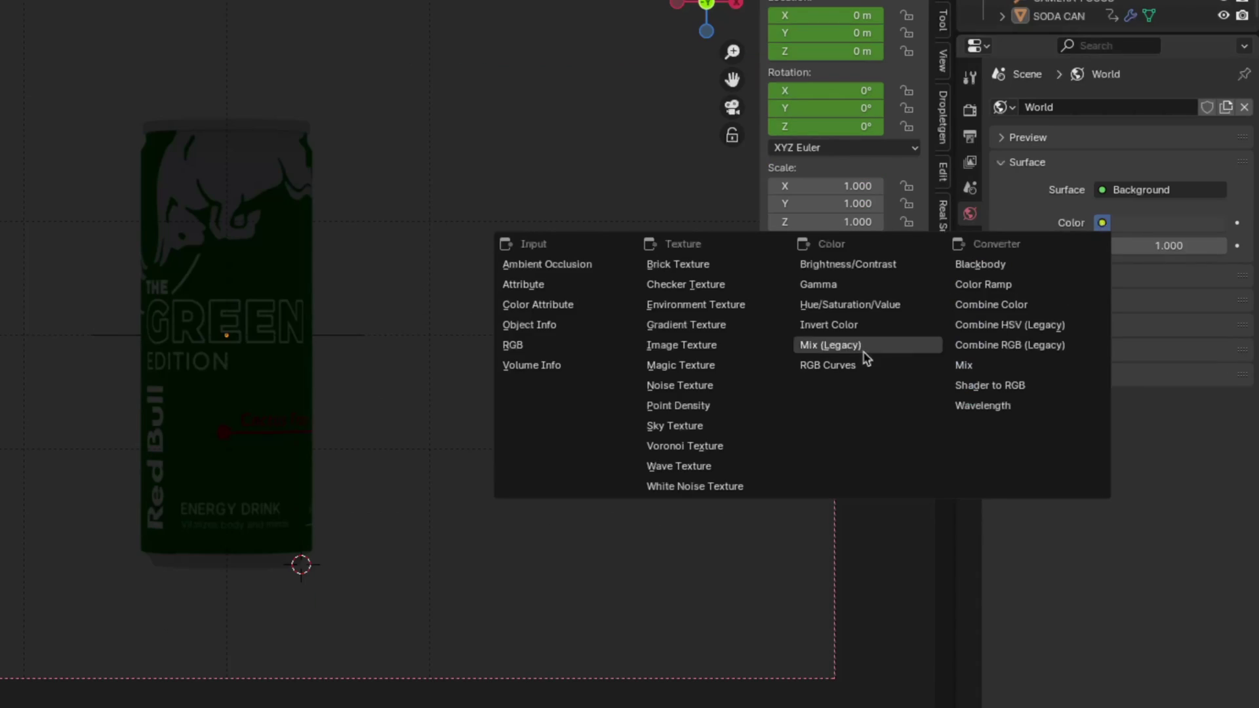
{"action": "left_click", "coordinate": [755, 309]}
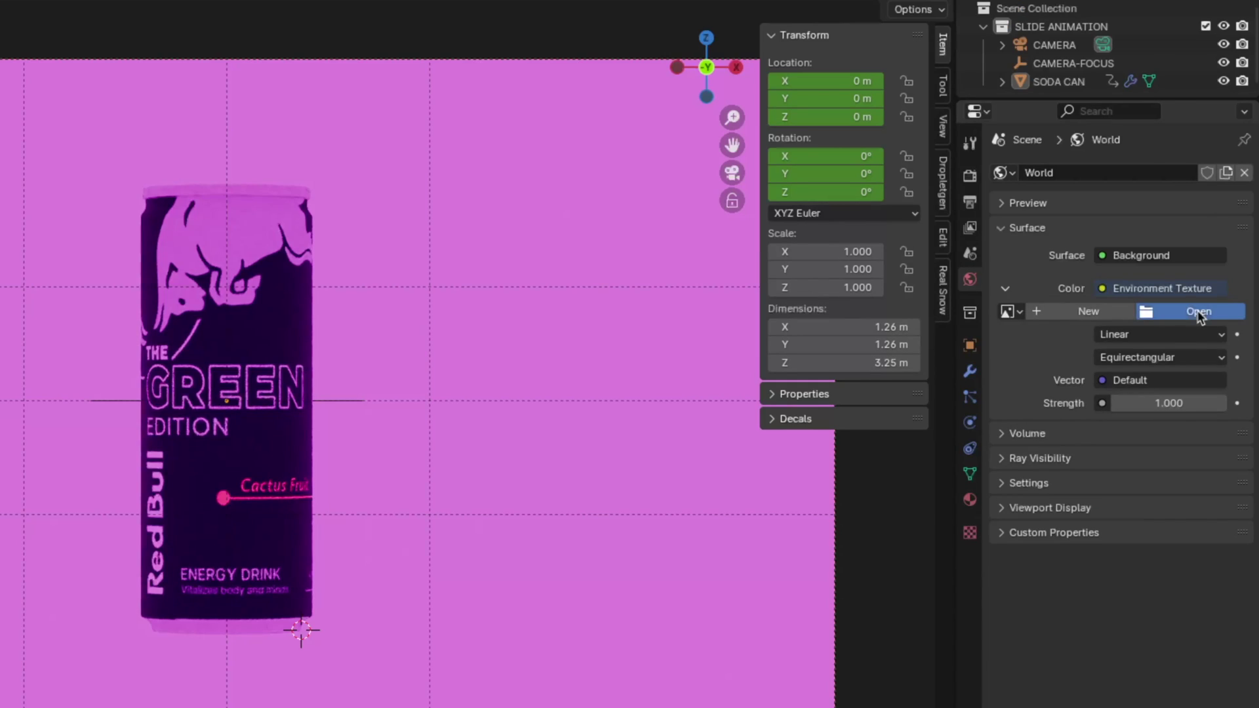
{"action": "left_click", "coordinate": [1199, 313]}
{"action": "left_click", "coordinate": [169, 490]}
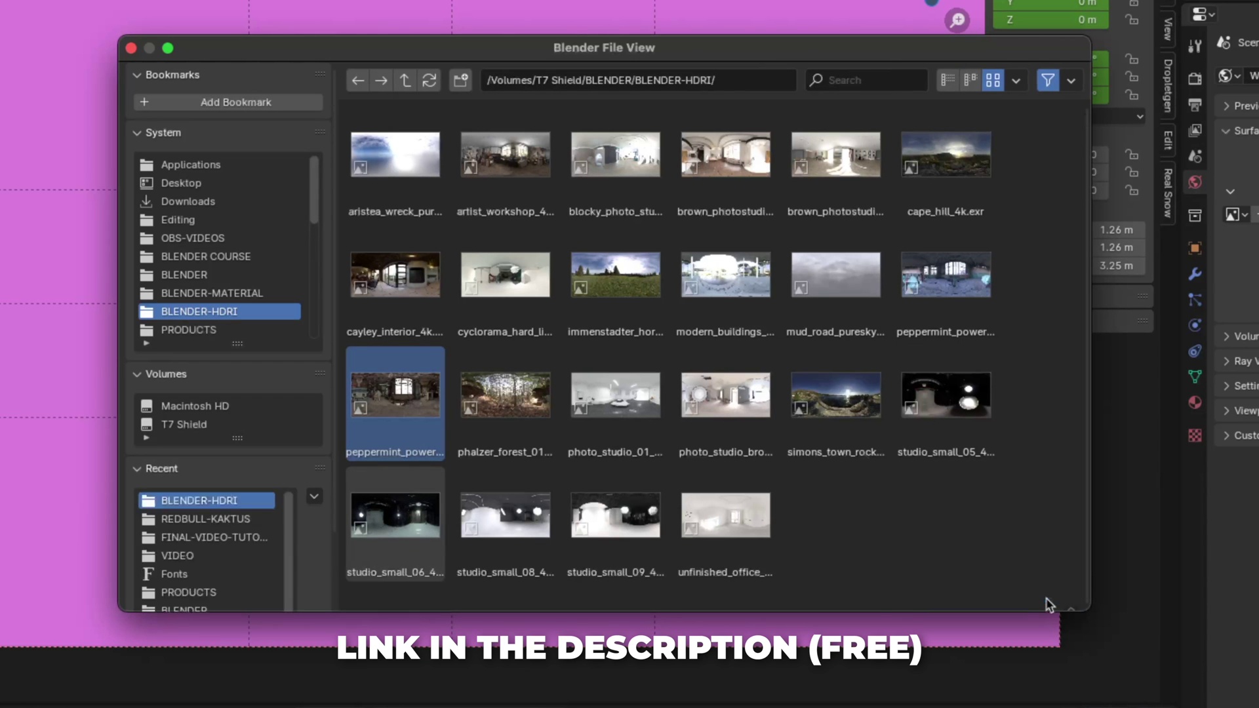
{"action": "left_click", "coordinate": [1025, 593]}
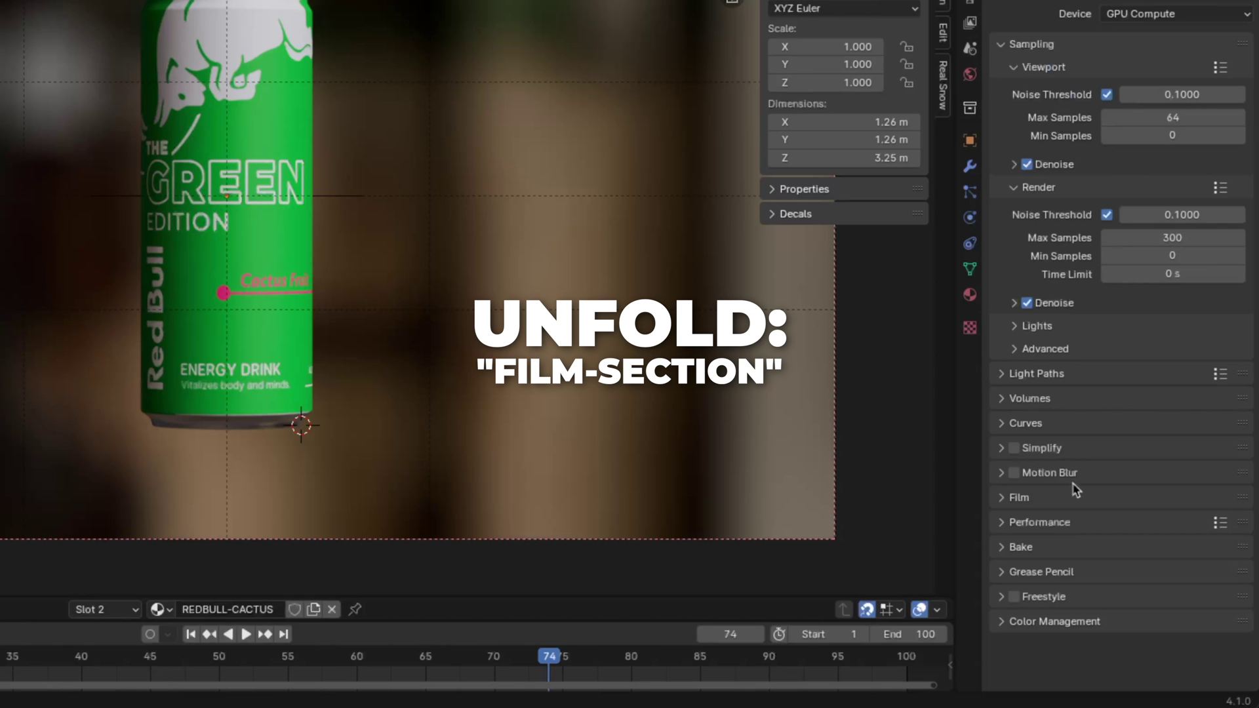
Step: Enable Transparent in the Film settings so the rendered background is transparent
{"action": "left_click", "coordinate": [1044, 505]}
{"action": "left_click", "coordinate": [1063, 540]}
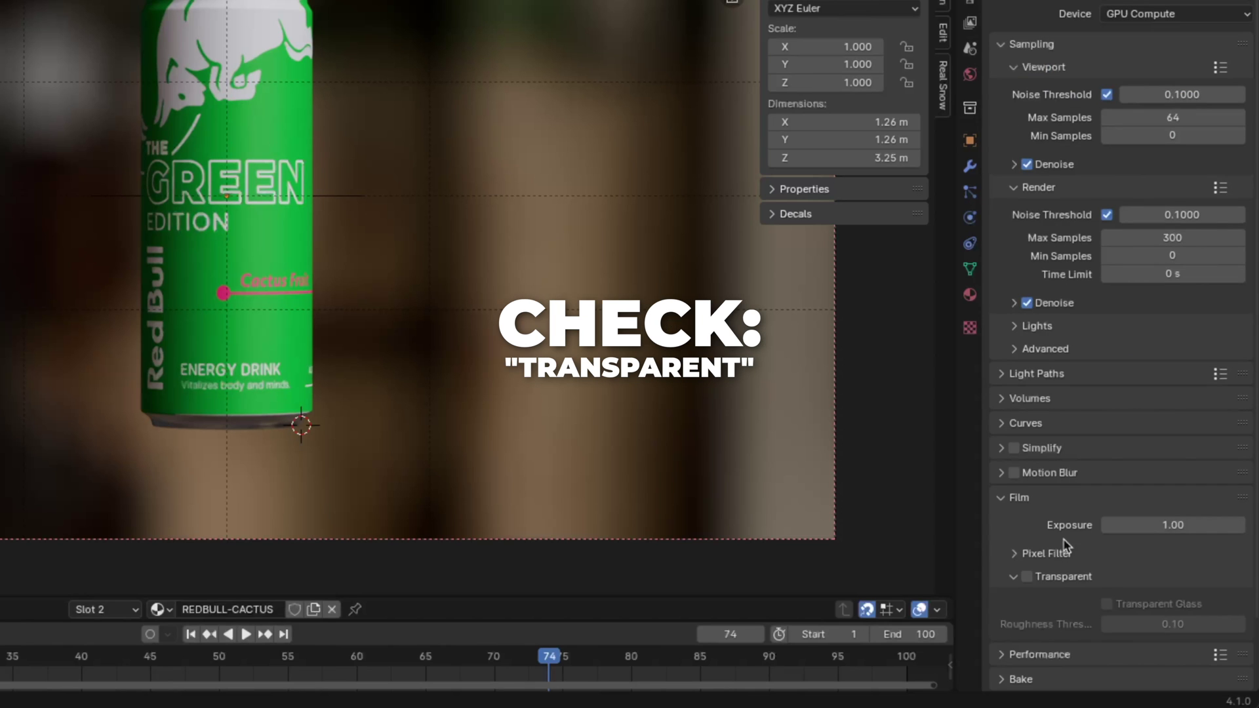
{"action": "left_click", "coordinate": [1027, 577]}
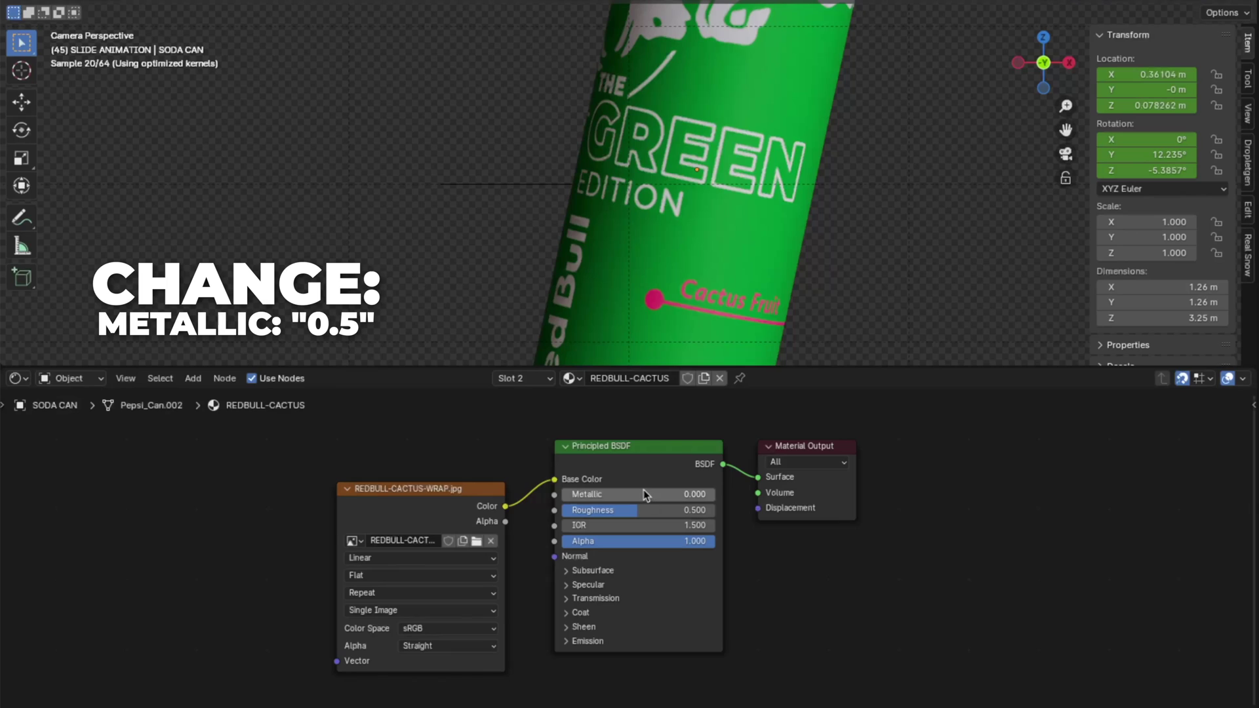
Step: Set the material's Metallic value to 0.5
{"action": "left_click", "coordinate": [643, 494]}
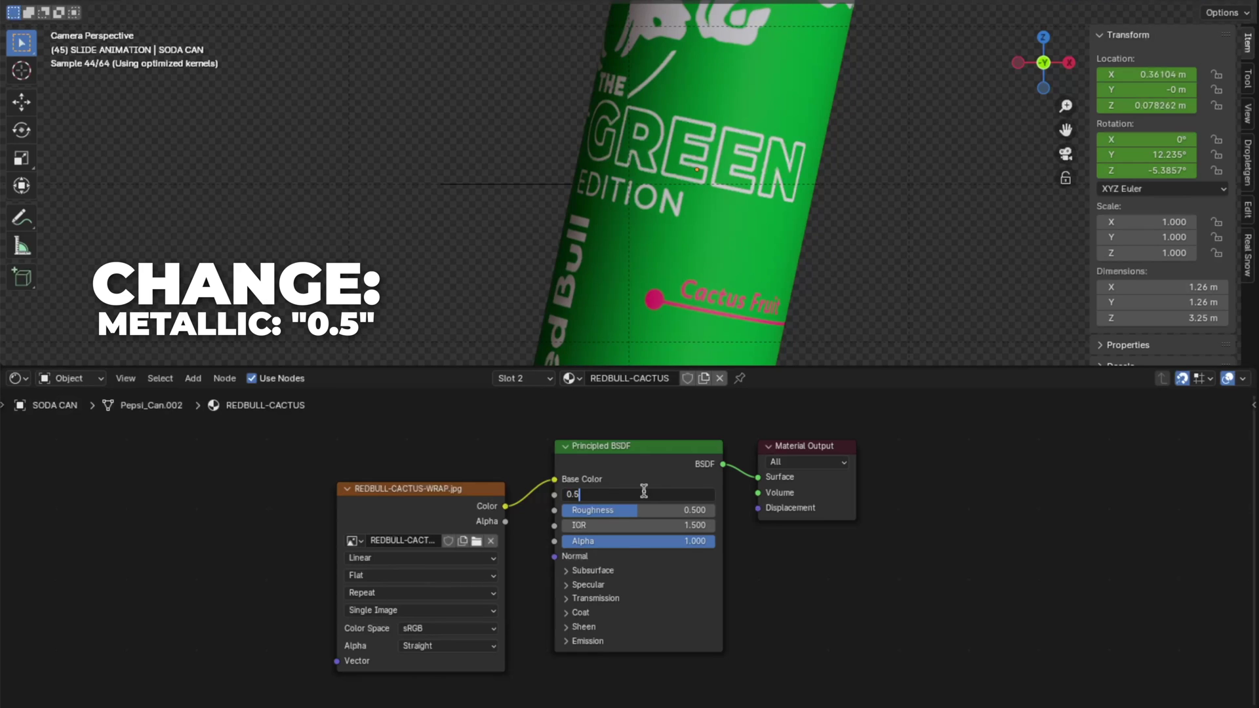
{"action": "type", "text": "0.5"}
{"action": "key", "text": "Return"}
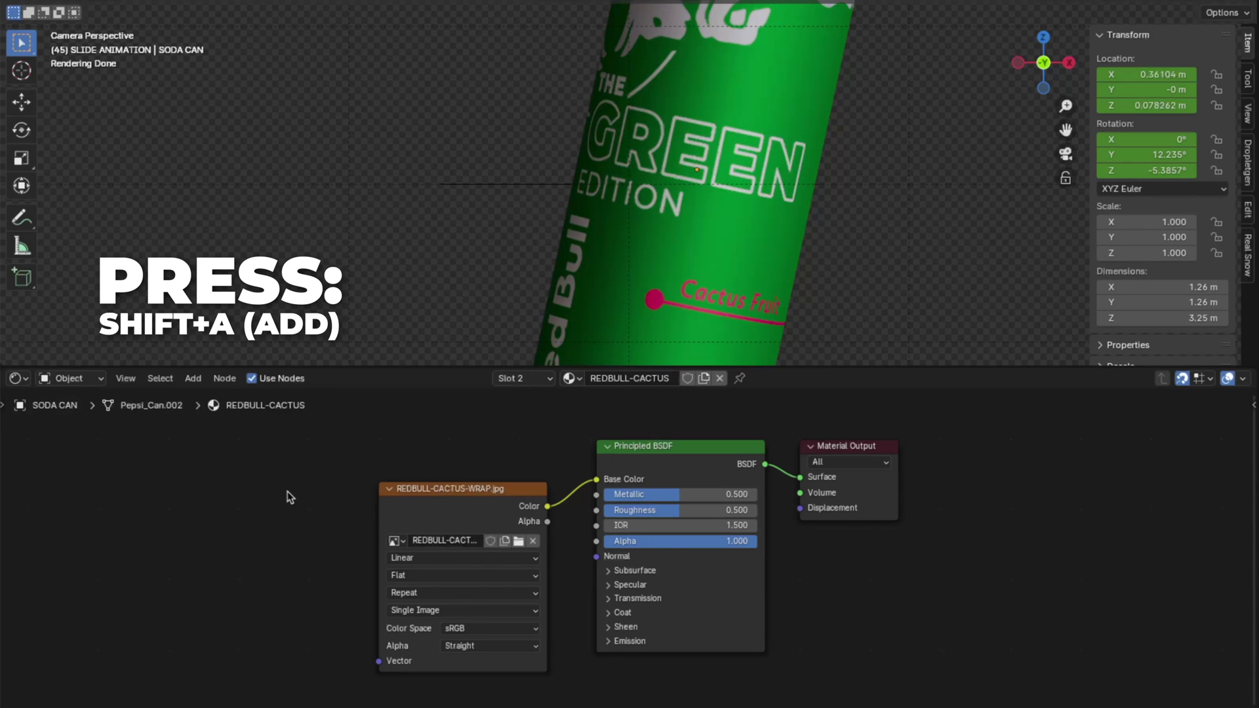
Step: Add a Mix Color node in Add mode and connect its result to Roughness
{"action": "key", "text": "shift+a"}
{"action": "left_click", "coordinate": [287, 492]}
{"action": "type", "text": "mix"}
{"action": "key", "text": "Return"}
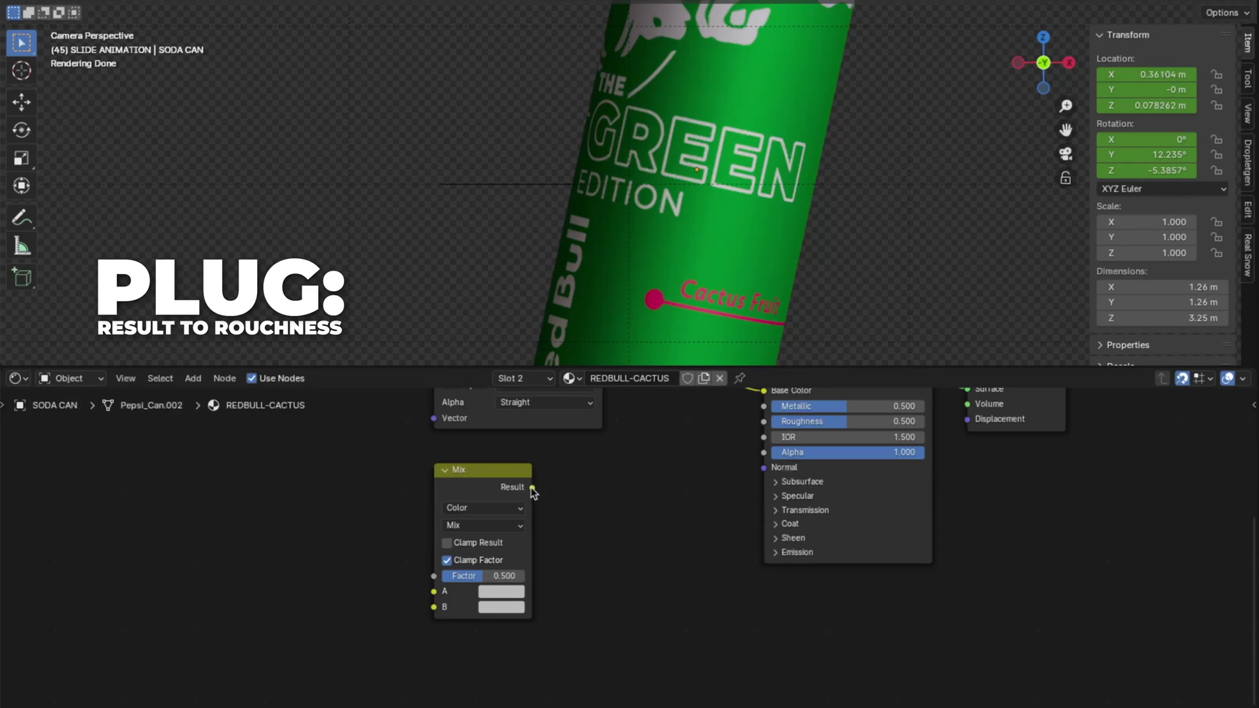
{"action": "left_click_drag", "start_coordinate": [532, 492], "coordinate": [764, 421]}
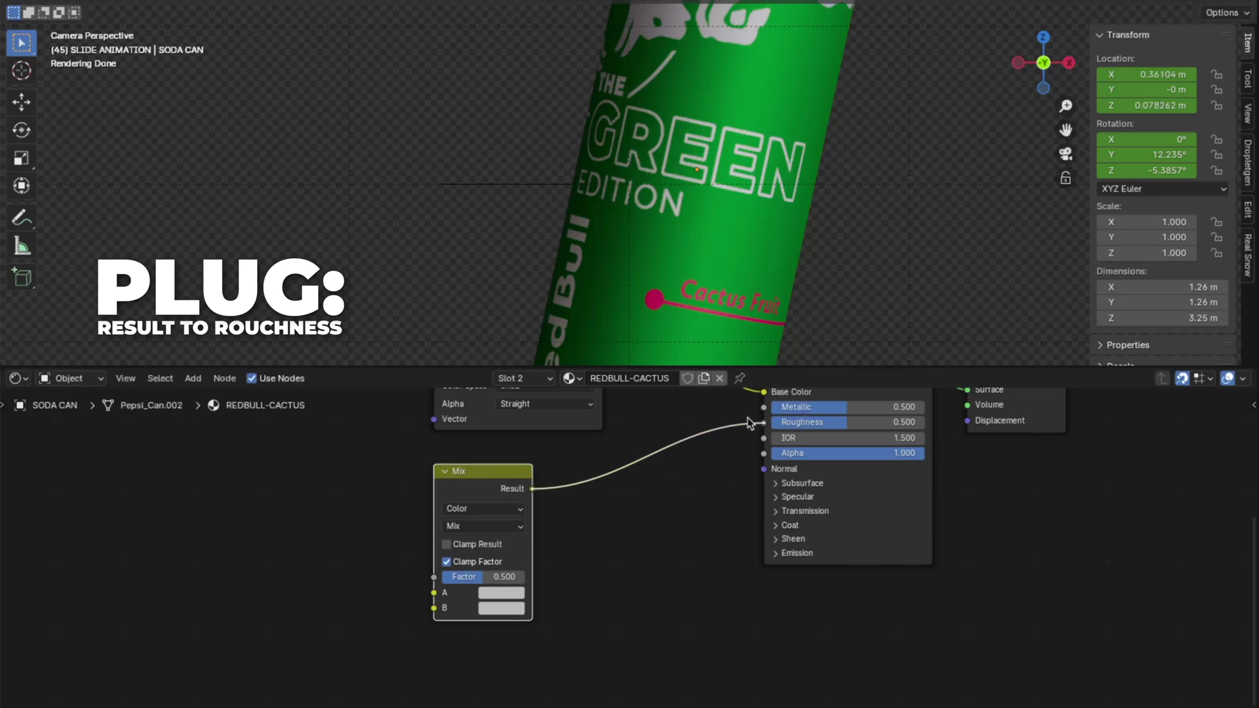
{"action": "left_click", "coordinate": [482, 529]}
{"action": "left_click", "coordinate": [458, 686]}
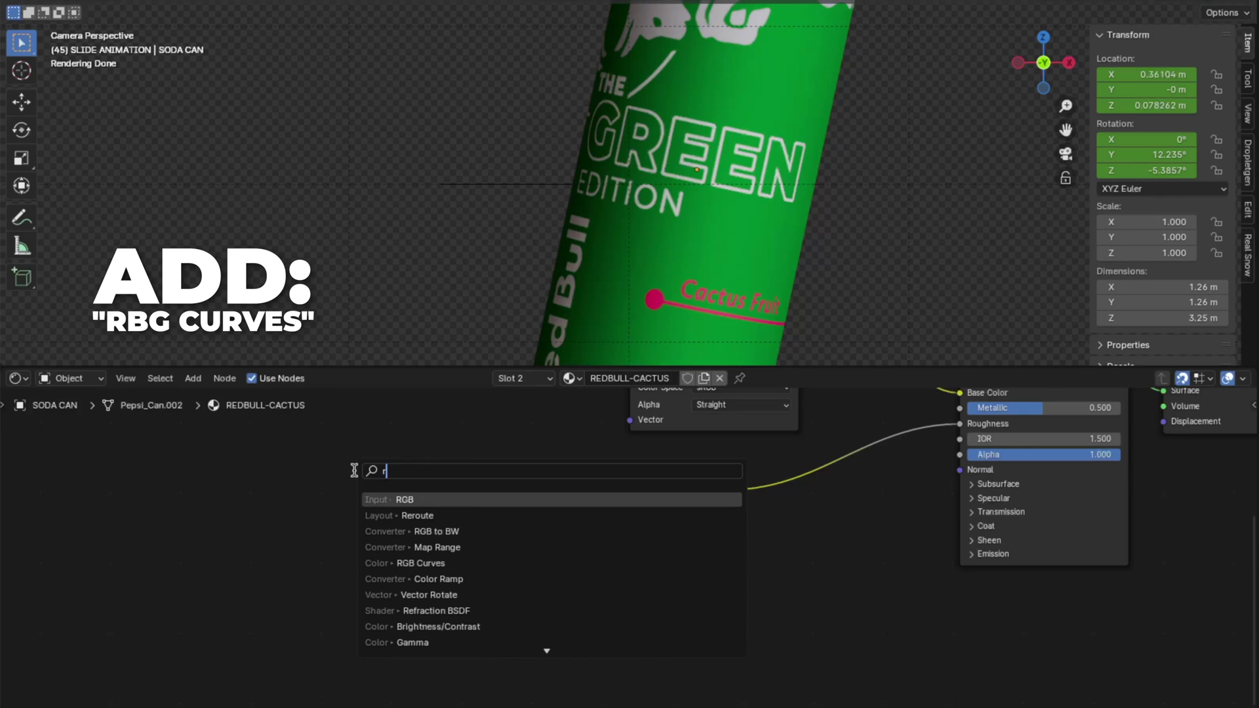
Step: Feed RGB Curves into the Add node's A, a Color Ramp into B, and set Factor to 1
{"action": "type", "text": "b"}
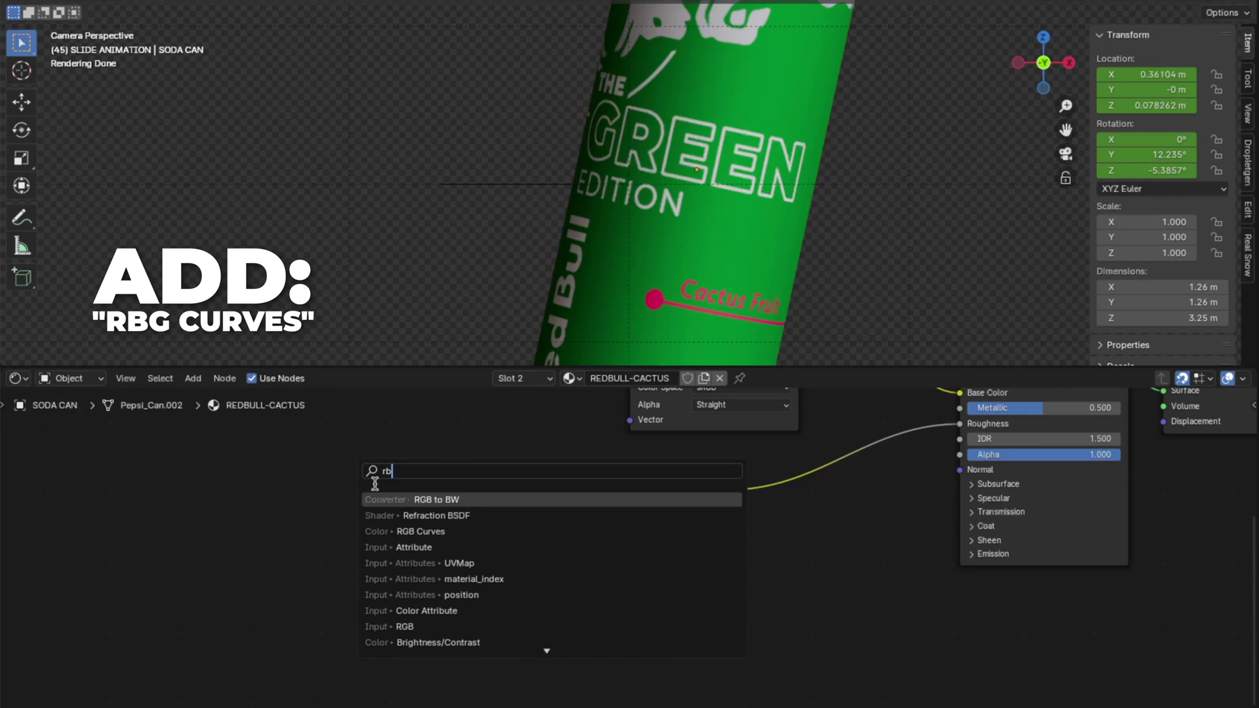
{"action": "left_click", "coordinate": [377, 531]}
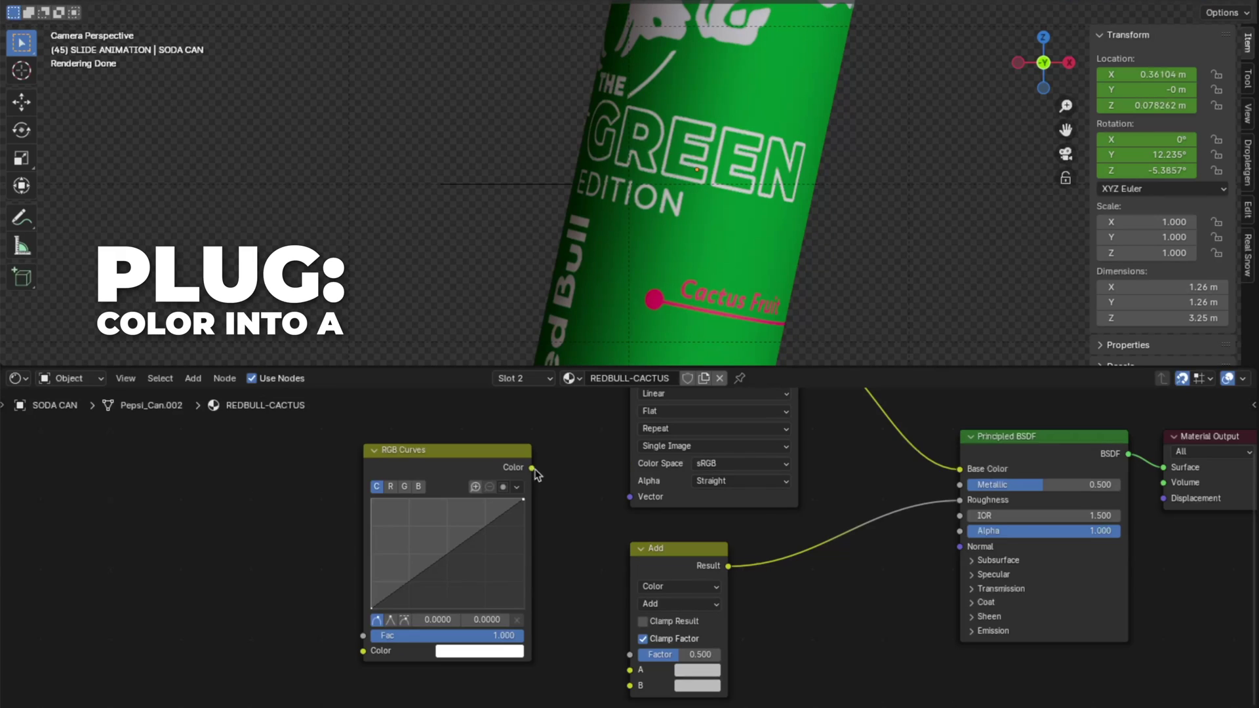
{"action": "left_click_drag", "start_coordinate": [532, 468], "coordinate": [630, 670]}
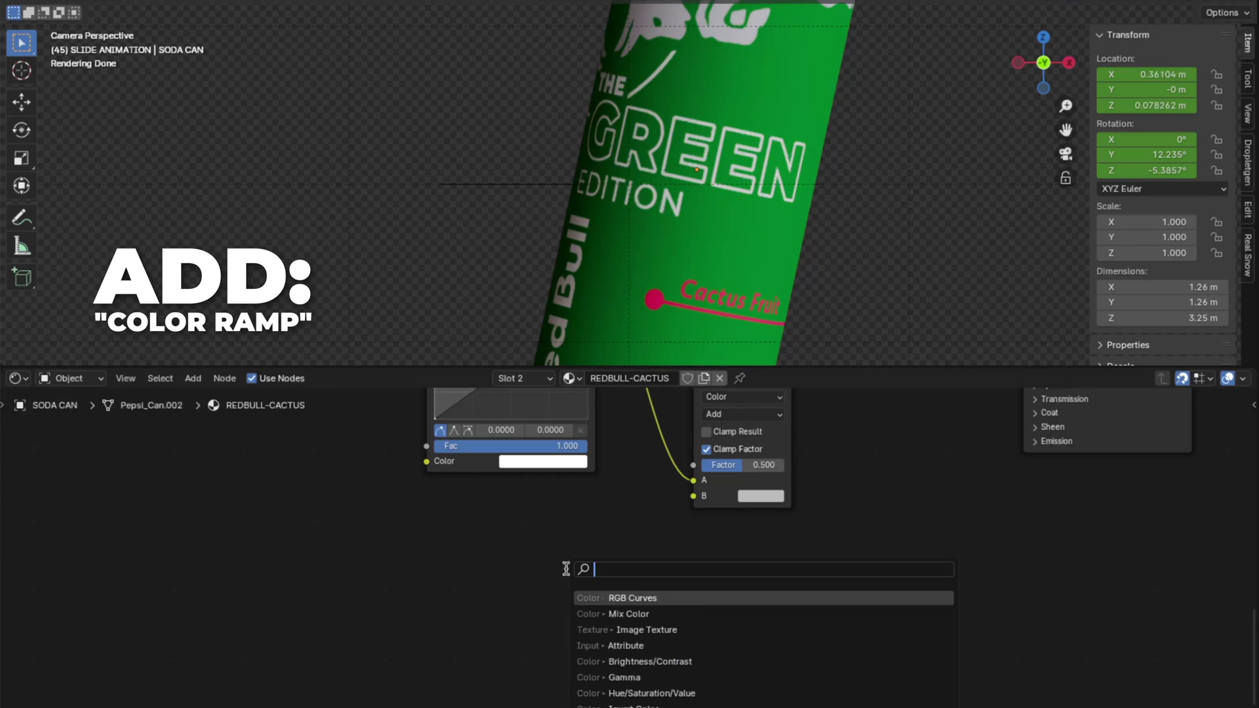
{"action": "type", "text": "color"}
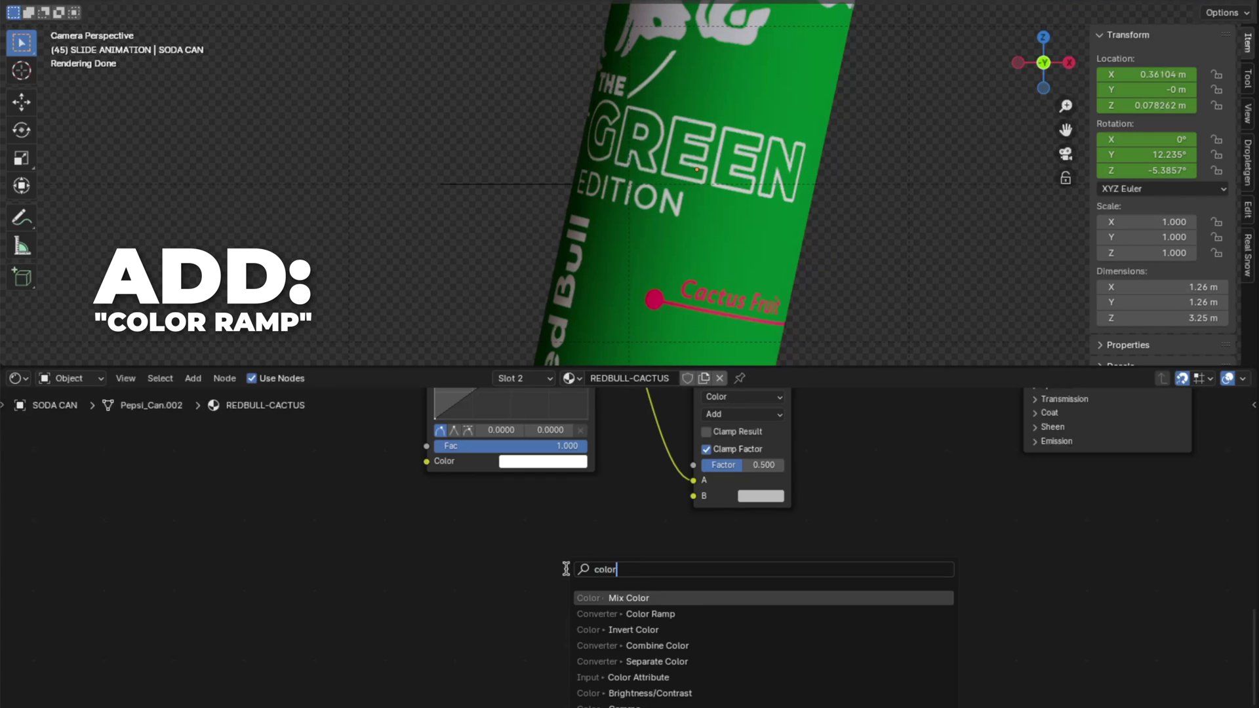
{"action": "left_click", "coordinate": [591, 614]}
{"action": "left_click_drag", "start_coordinate": [596, 531], "coordinate": [693, 497]}
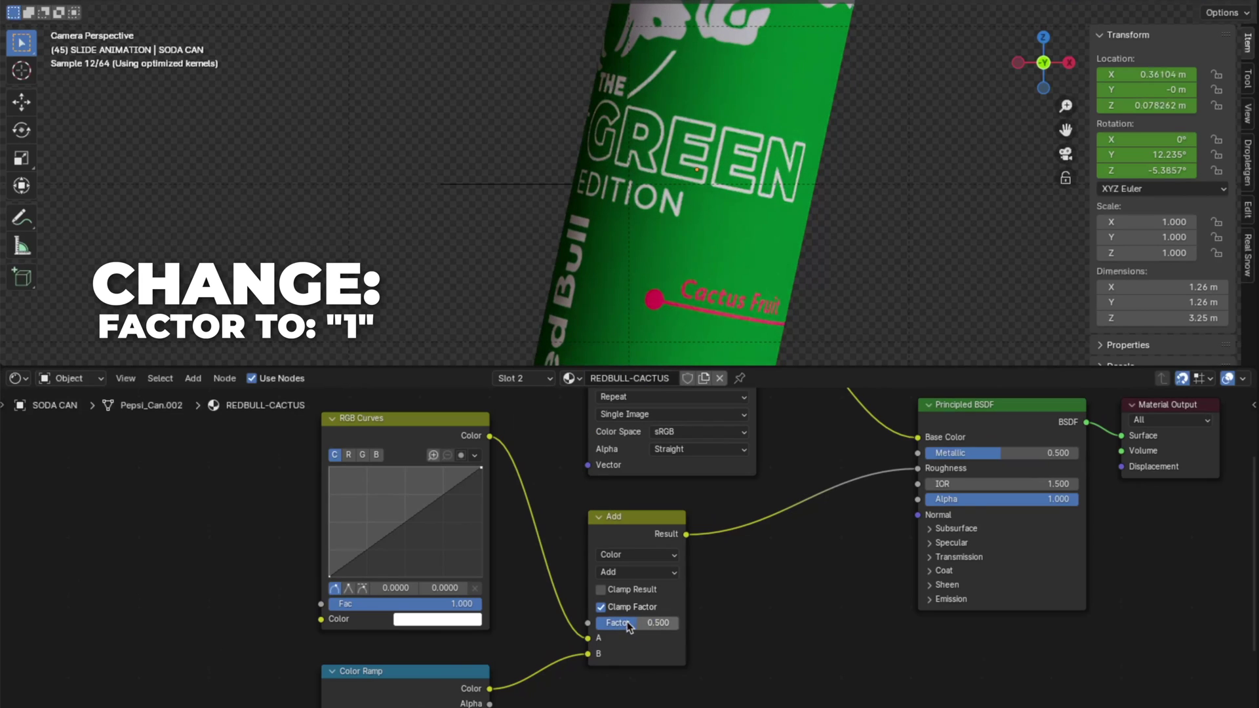
{"action": "left_click", "coordinate": [628, 627]}
{"action": "type", "text": "1"}
{"action": "key", "text": "Return"}
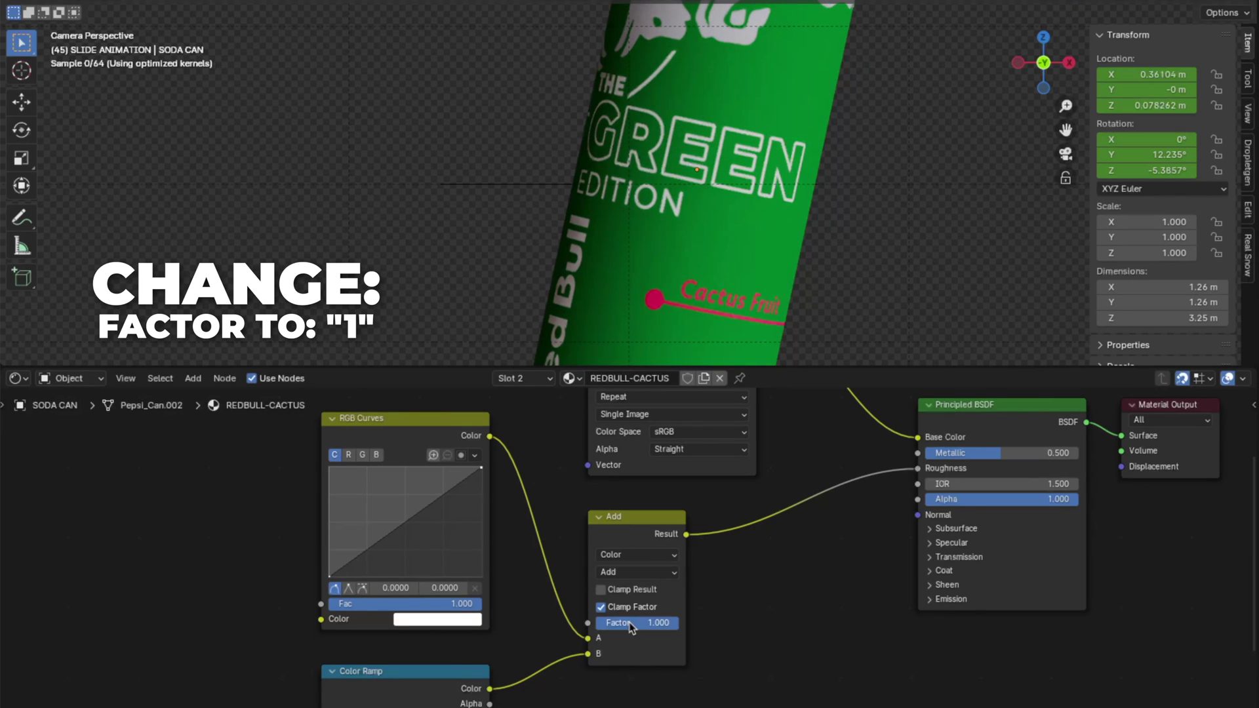
Step: Connect an Image Texture with Fingerprints002_4K_Roughness.jpg into the Color Ramp's Fac
{"action": "type", "text": "imag"}
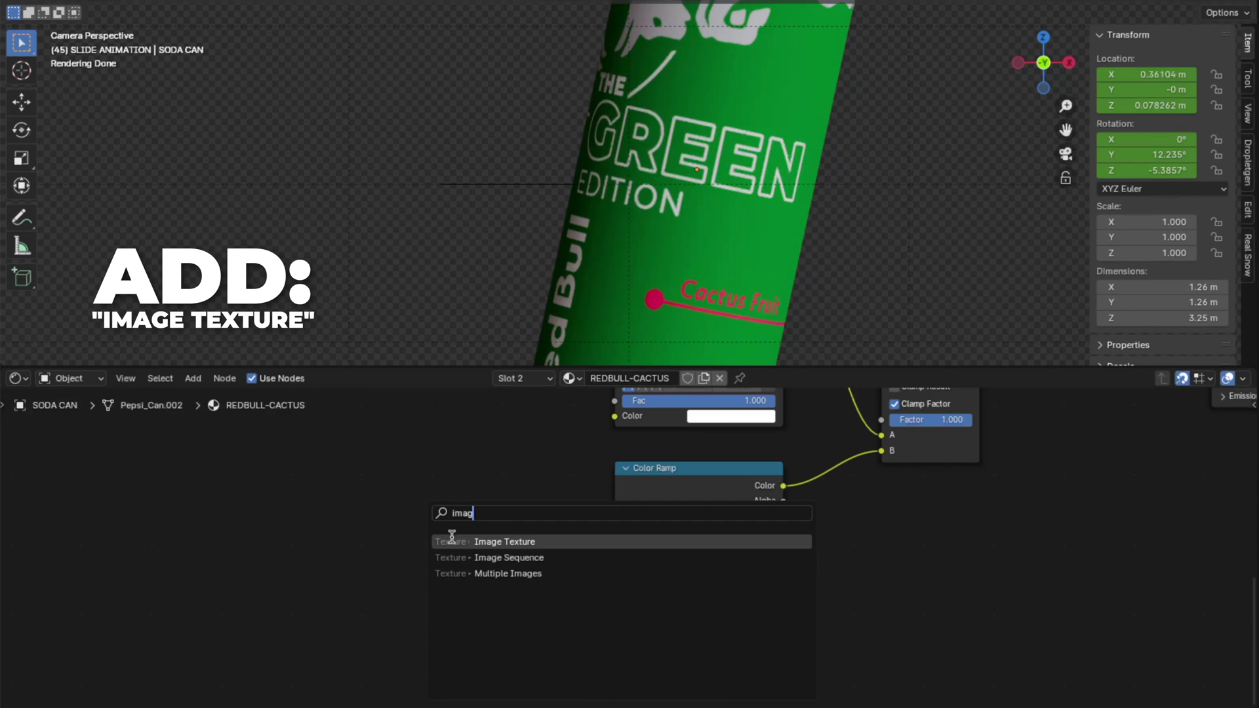
{"action": "left_click", "coordinate": [452, 536]}
{"action": "left_click", "coordinate": [579, 493]}
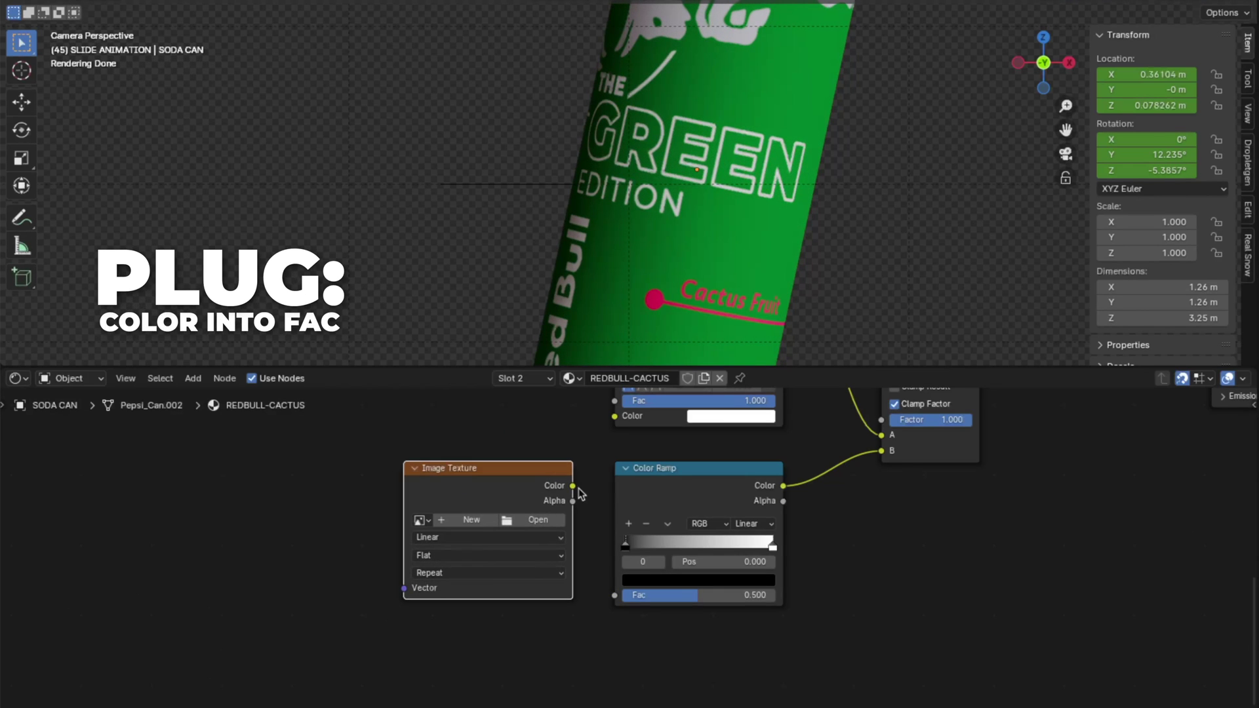
{"action": "left_click_drag", "start_coordinate": [573, 488], "coordinate": [606, 597]}
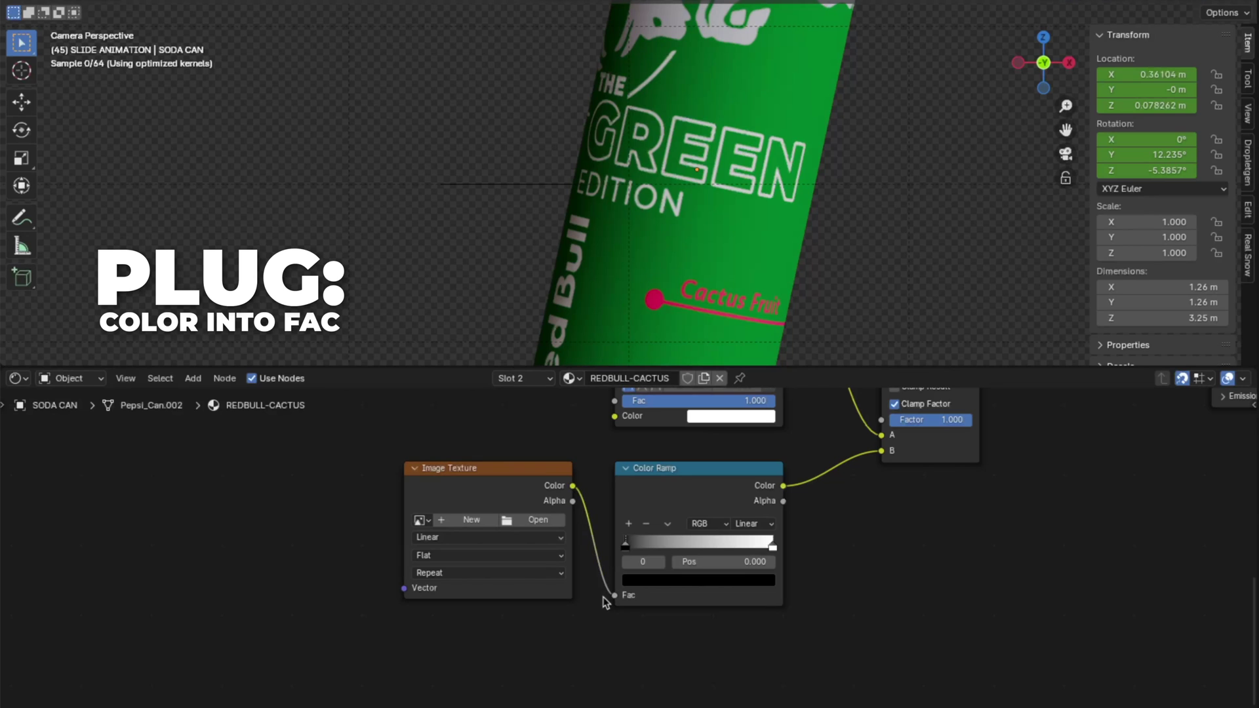
{"action": "left_click", "coordinate": [522, 522]}
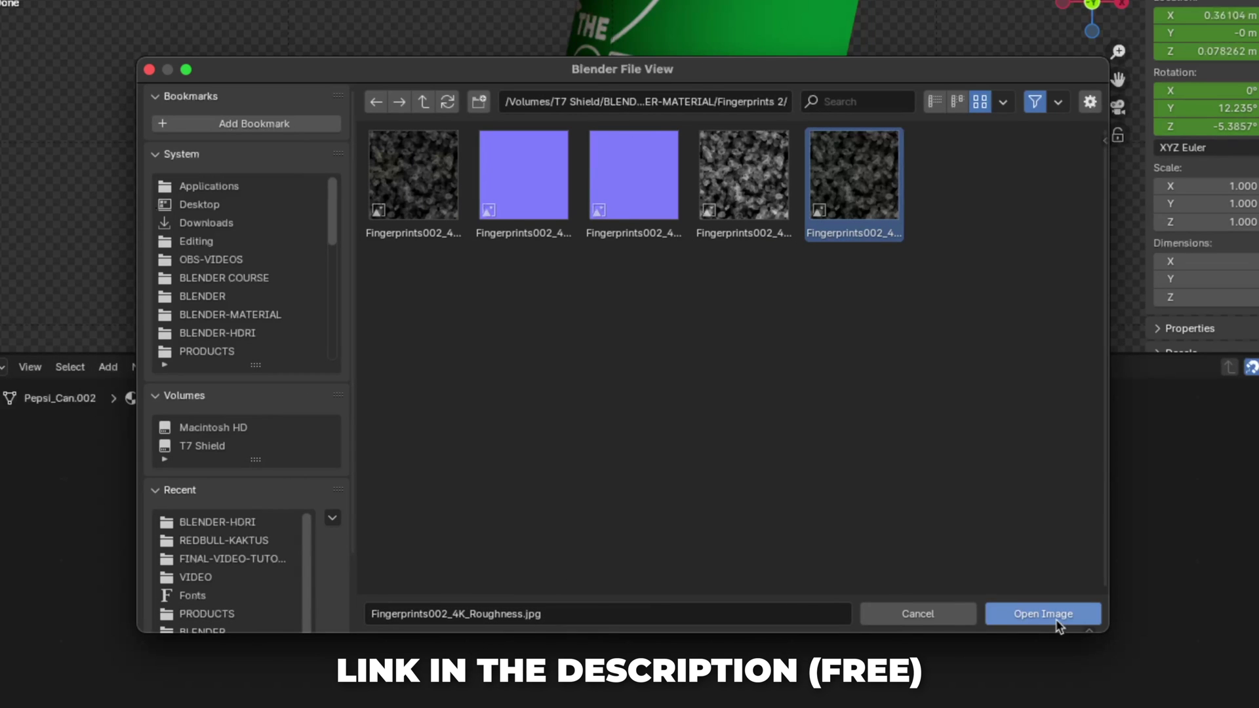
{"action": "left_click", "coordinate": [1057, 621]}
Step: Set the fingerprint texture to Box projection, blend 0.5, Non-Color, and add mapping nodes
{"action": "left_click", "coordinate": [442, 555]}
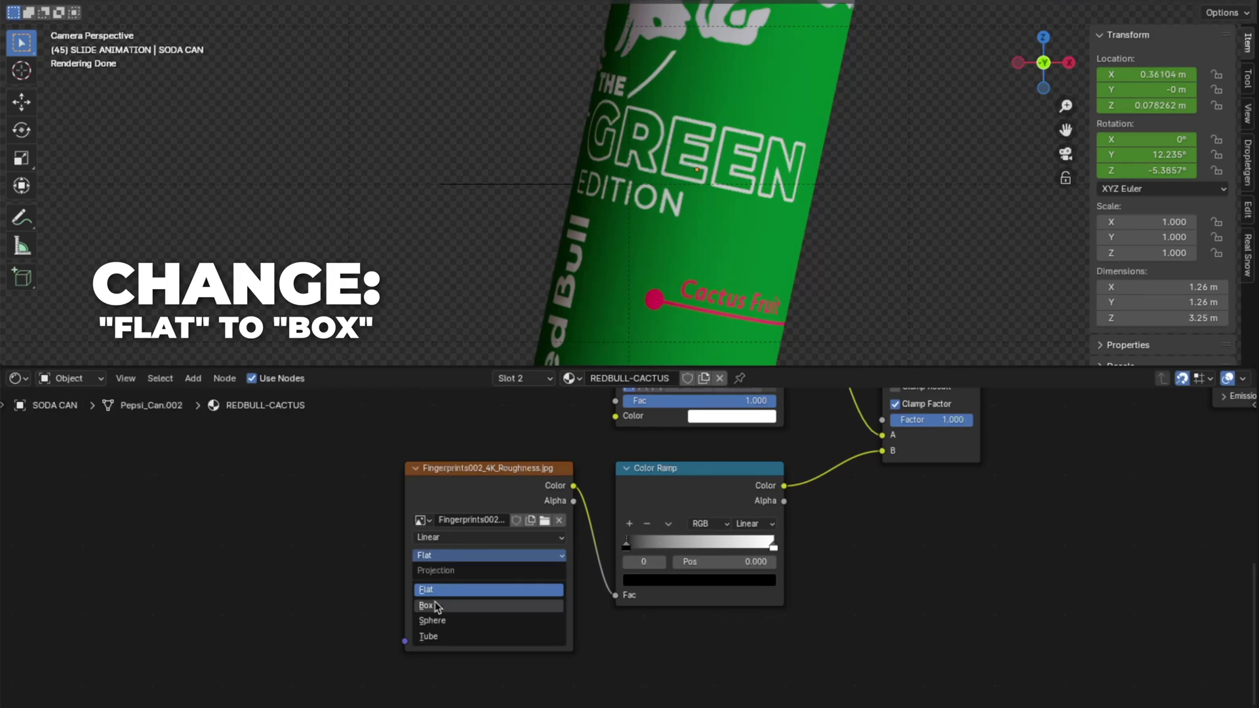
{"action": "left_click", "coordinate": [426, 605]}
{"action": "left_click", "coordinate": [448, 572]}
{"action": "type", "text": "0.5"}
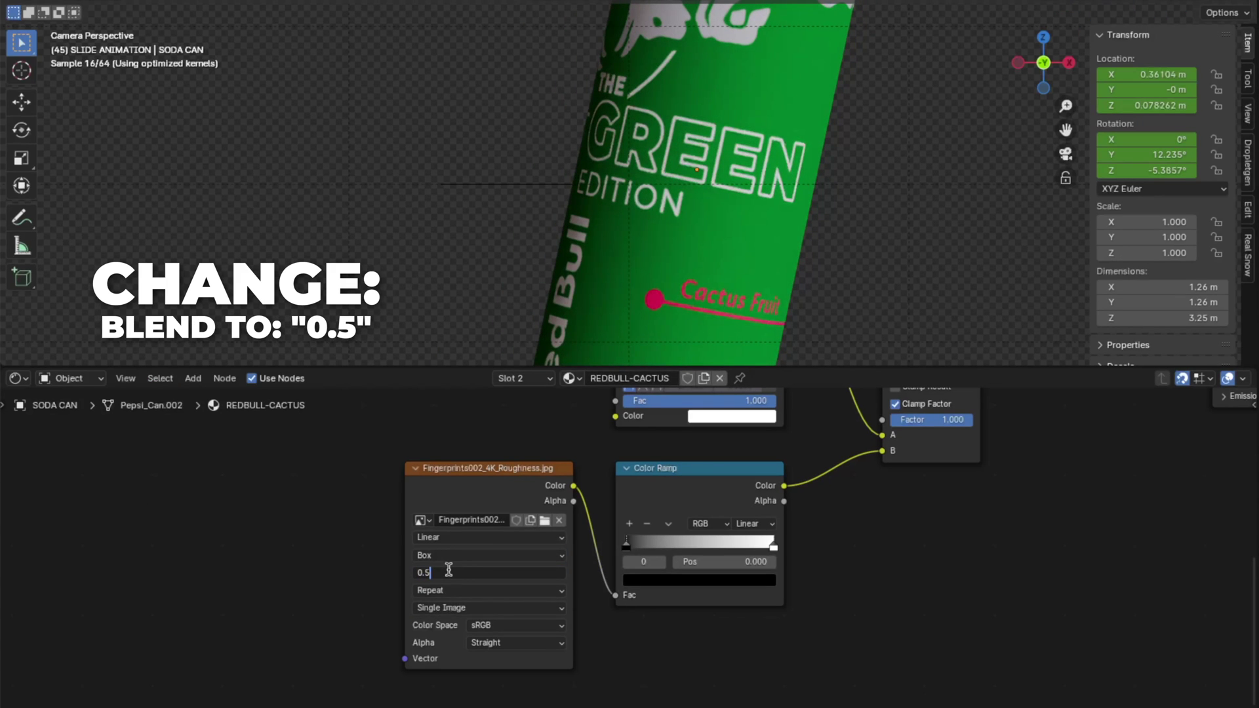
{"action": "key", "text": "Return"}
{"action": "left_click", "coordinate": [495, 625]}
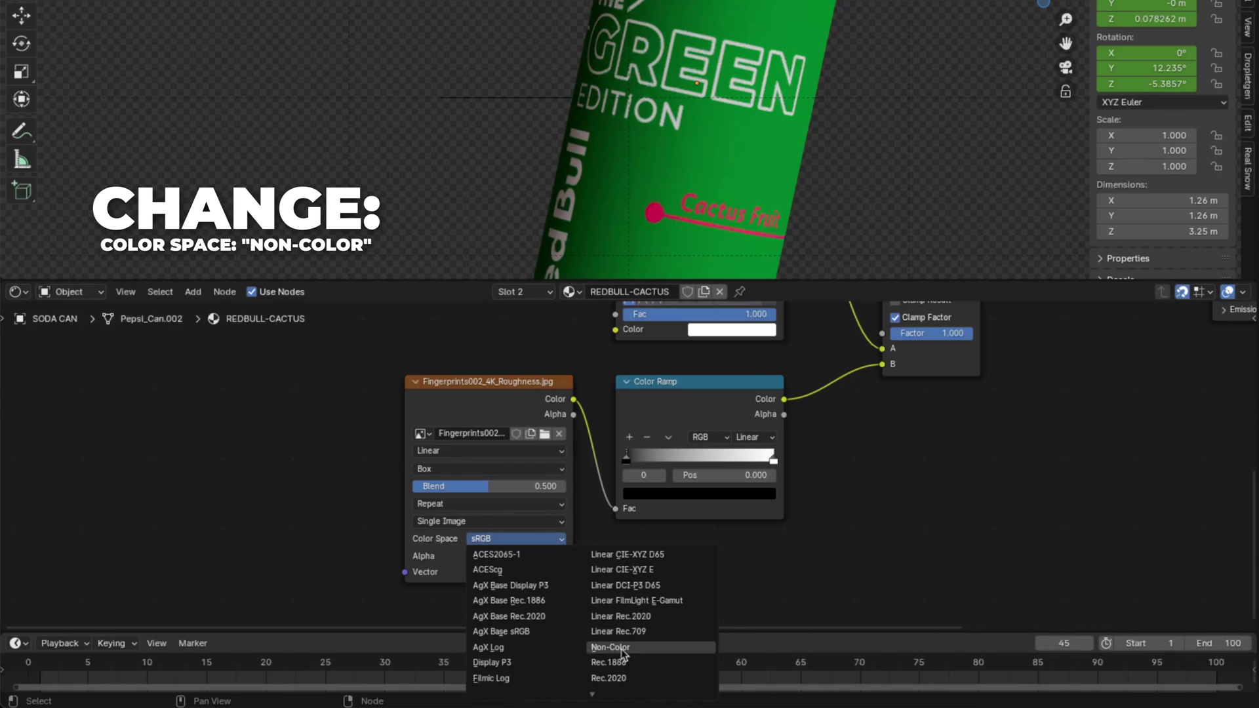
{"action": "left_click", "coordinate": [613, 648]}
{"action": "left_click", "coordinate": [446, 468]}
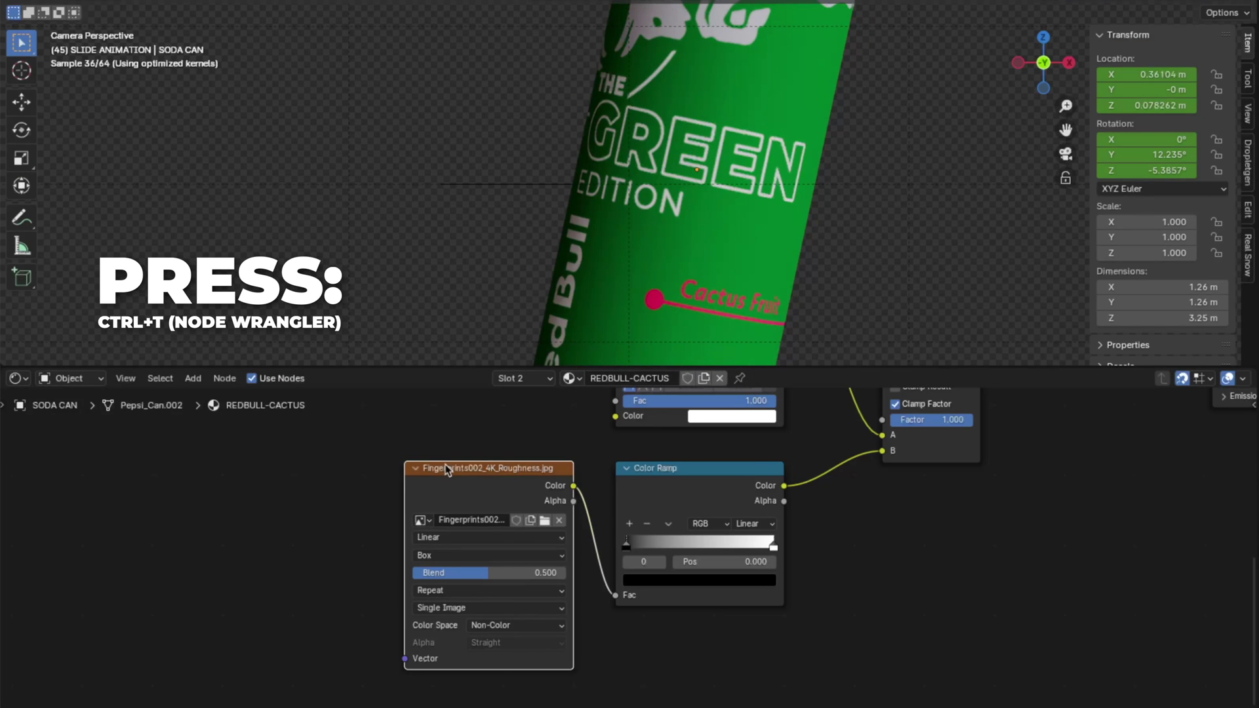
{"action": "key", "text": "ctrl+t"}
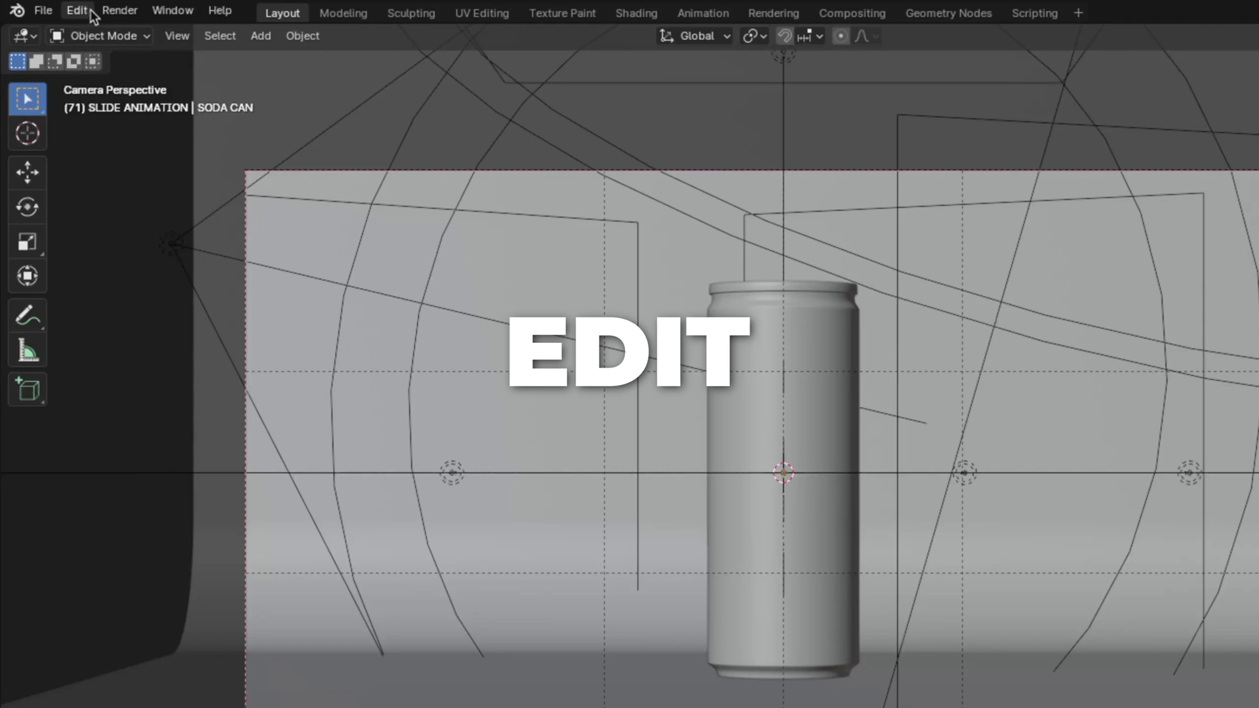
Step: In Preferences, search the Add-ons list for 'nod' to find Node Wrangler
{"action": "left_click", "coordinate": [86, 11]}
{"action": "left_click", "coordinate": [169, 262]}
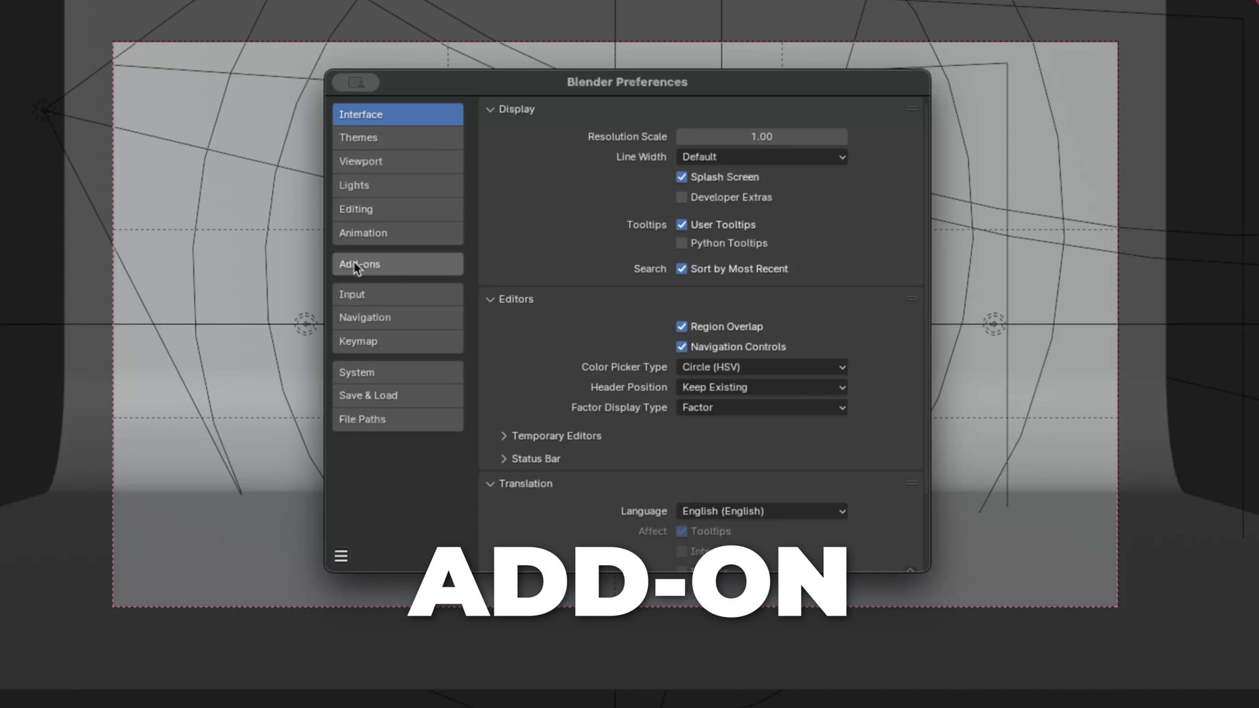
{"action": "left_click", "coordinate": [356, 262]}
{"action": "left_click", "coordinate": [842, 133]}
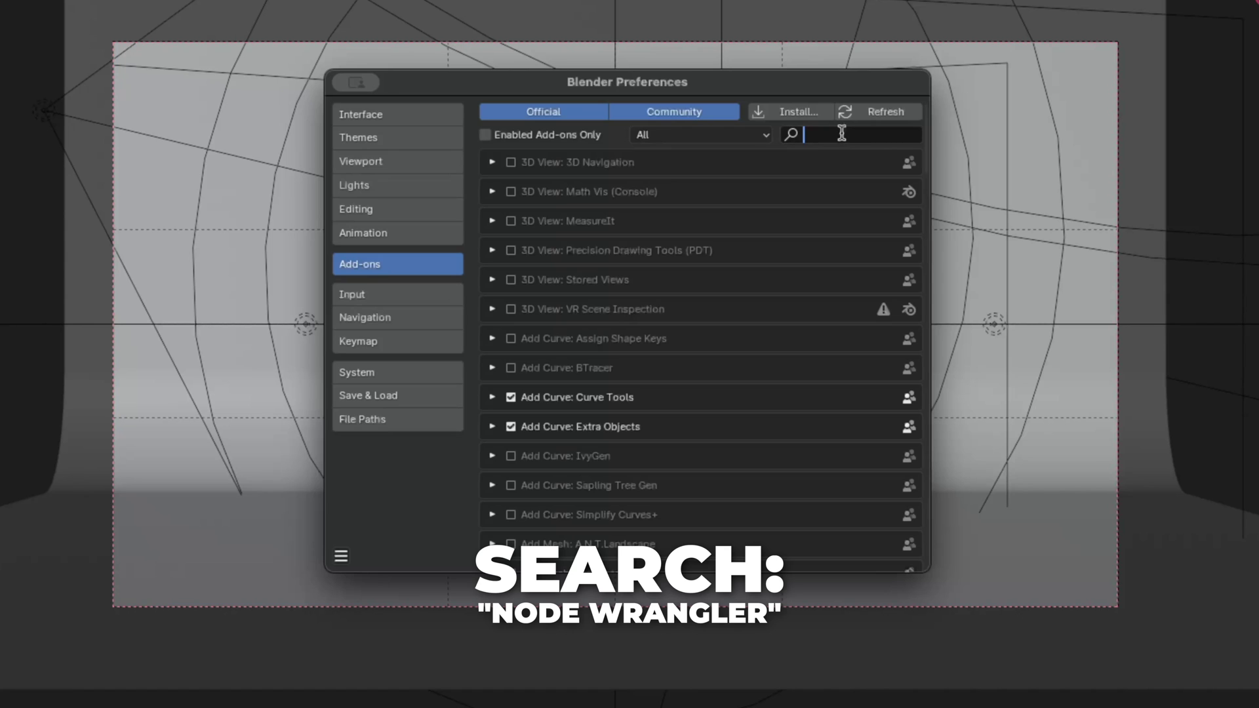
{"action": "type", "text": "nod"}
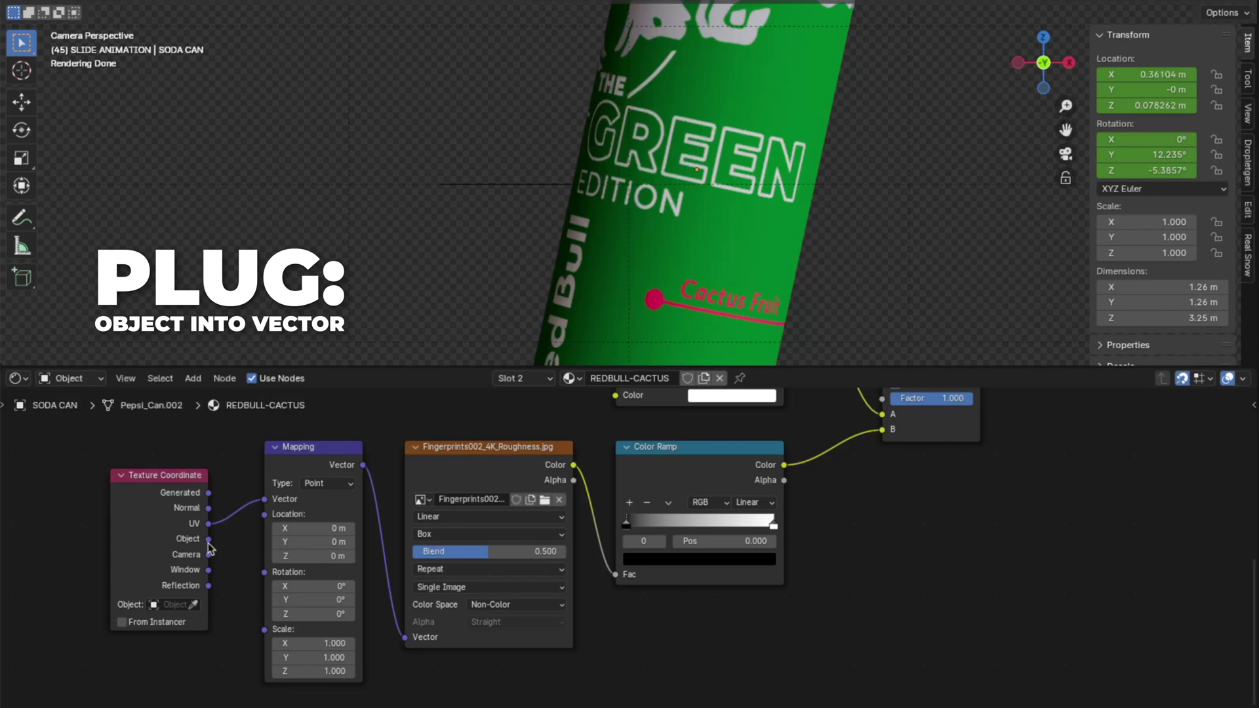
Step: Drive the fingerprint mapping from object coordinates with X, Y and Z scale 0.1
{"action": "left_click_drag", "start_coordinate": [208, 539], "coordinate": [264, 499]}
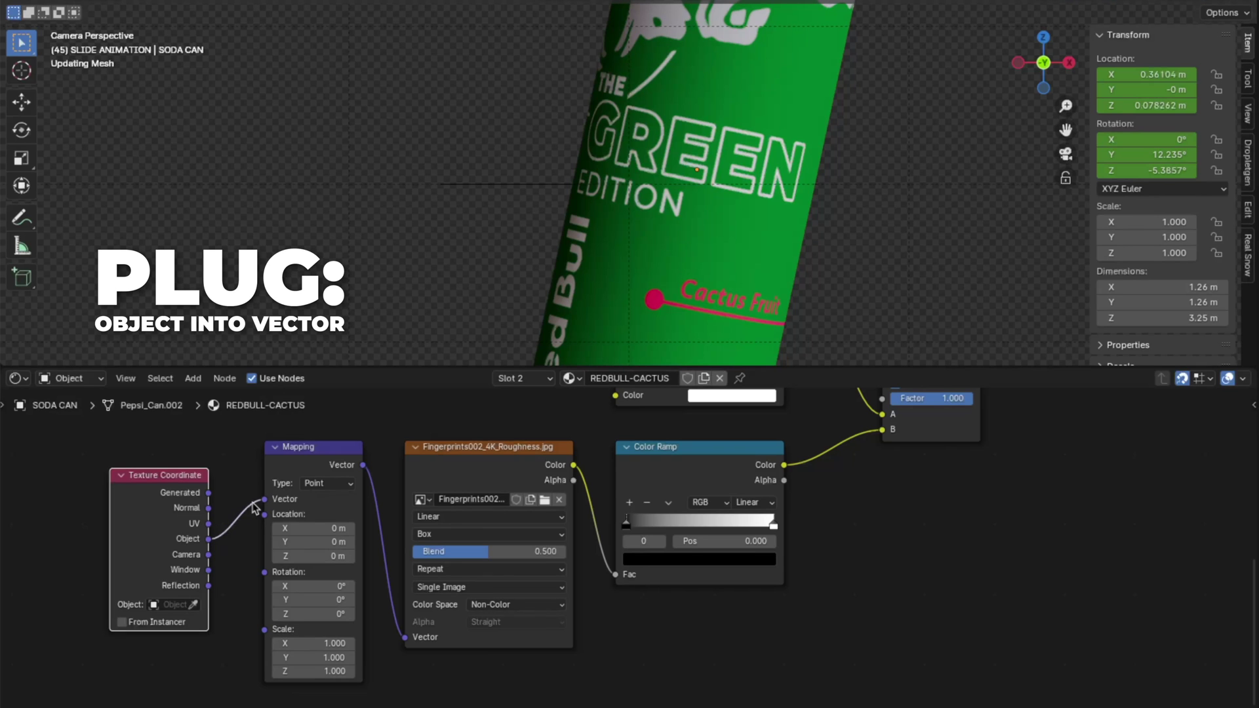
{"action": "left_click", "coordinate": [703, 446], "text": "ctrl+shift"}
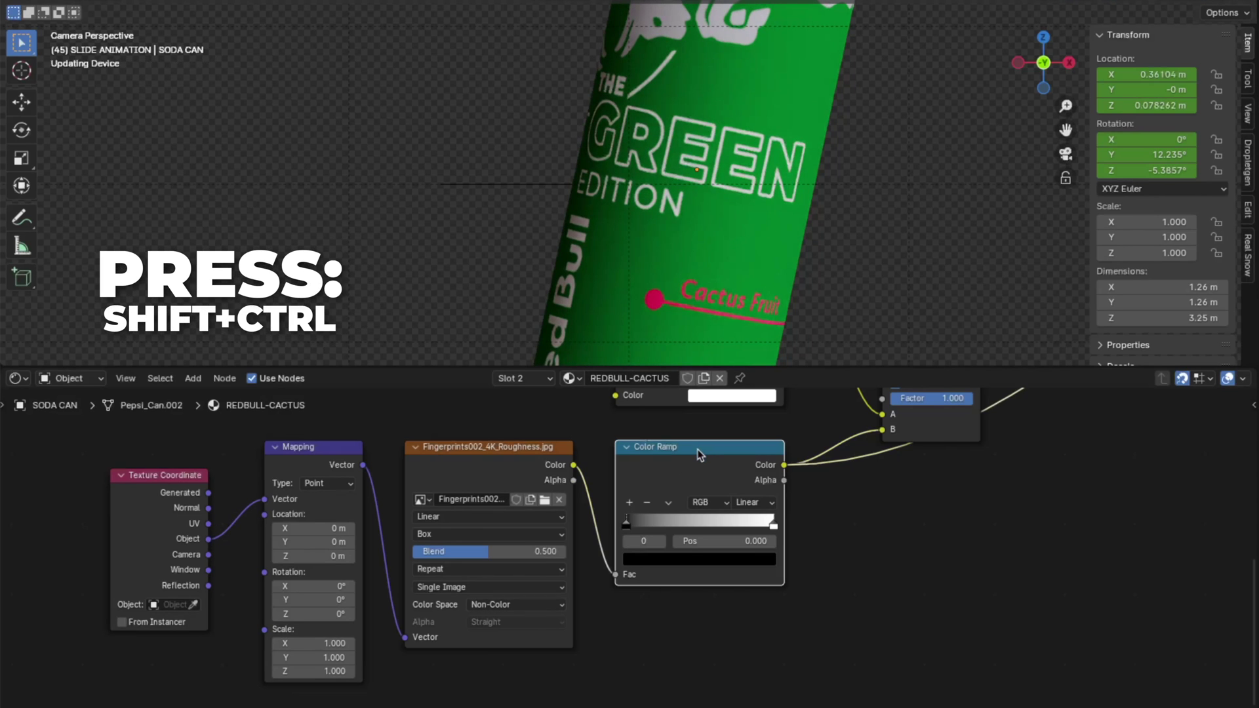
{"action": "left_click", "coordinate": [868, 582]}
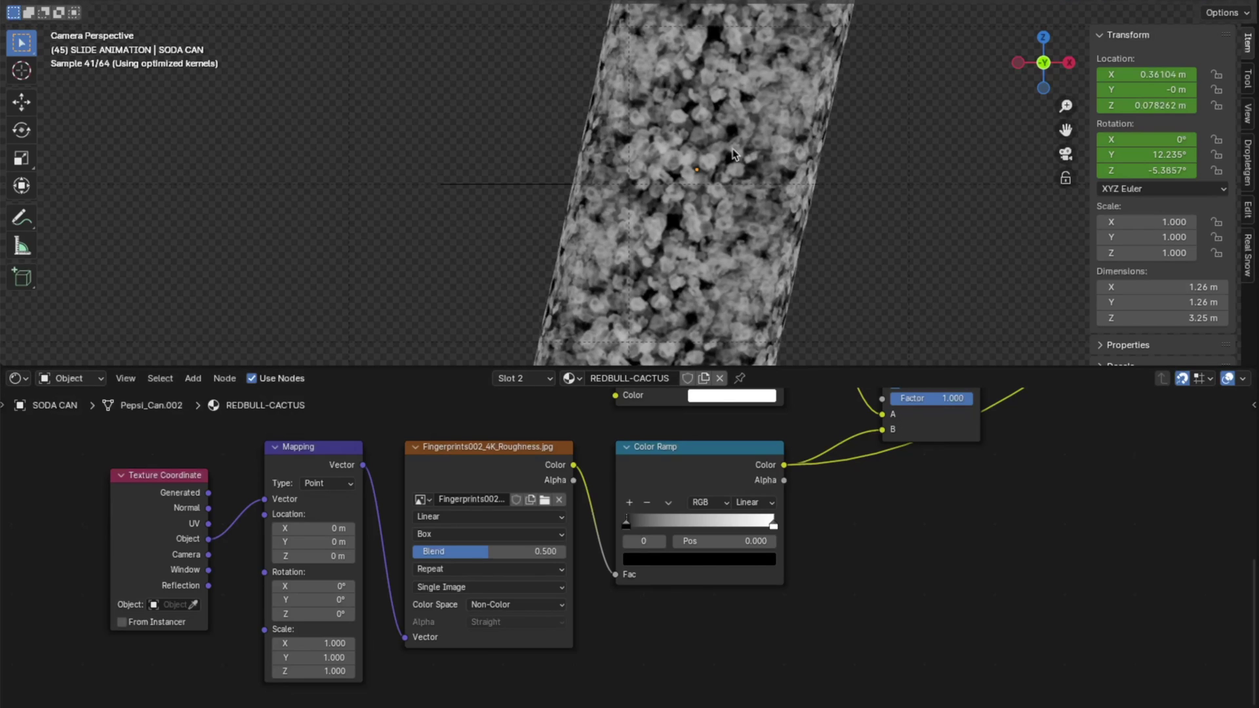
{"action": "left_click_drag", "start_coordinate": [308, 671], "coordinate": [307, 643]}
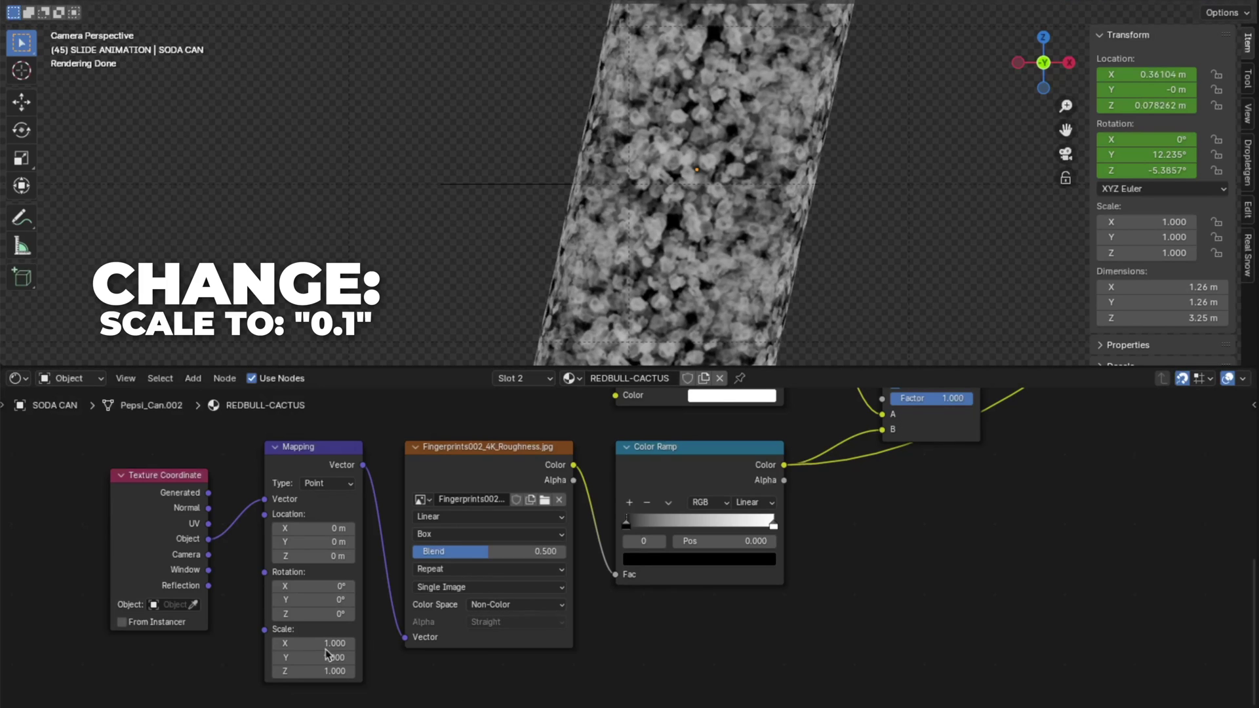
{"action": "type", "text": "0"}
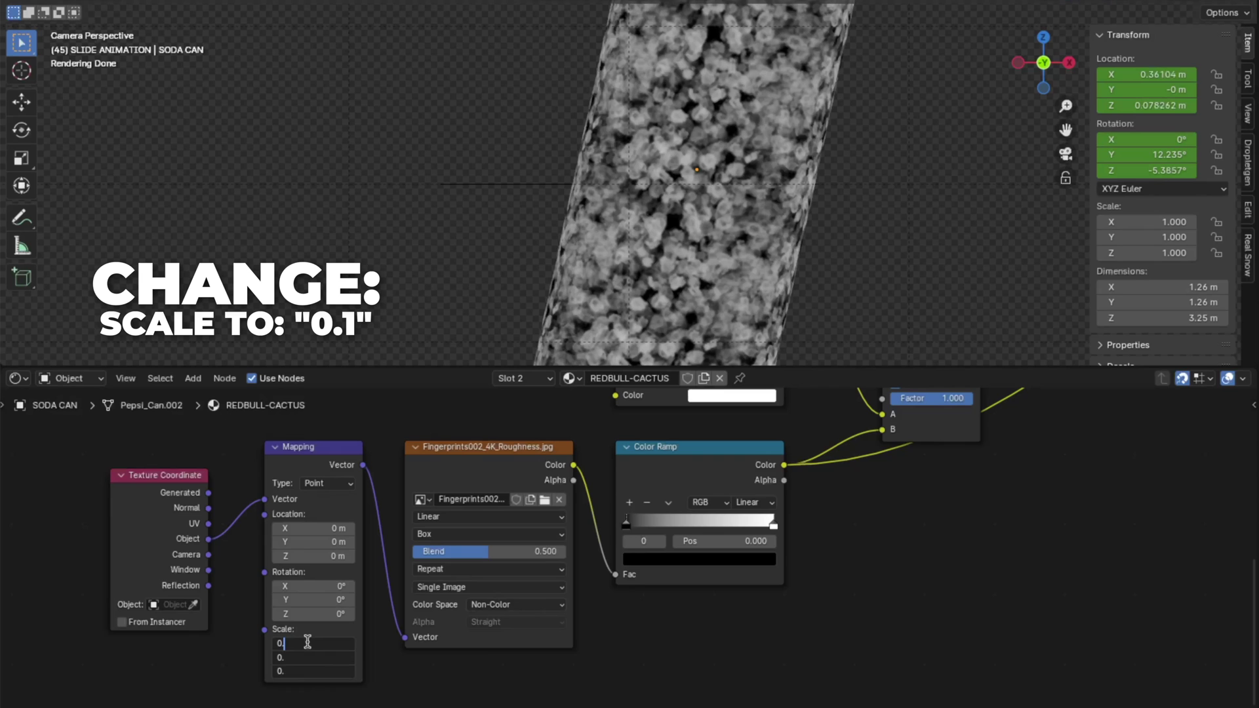
{"action": "type", "text": ".1"}
{"action": "key", "text": "Return"}
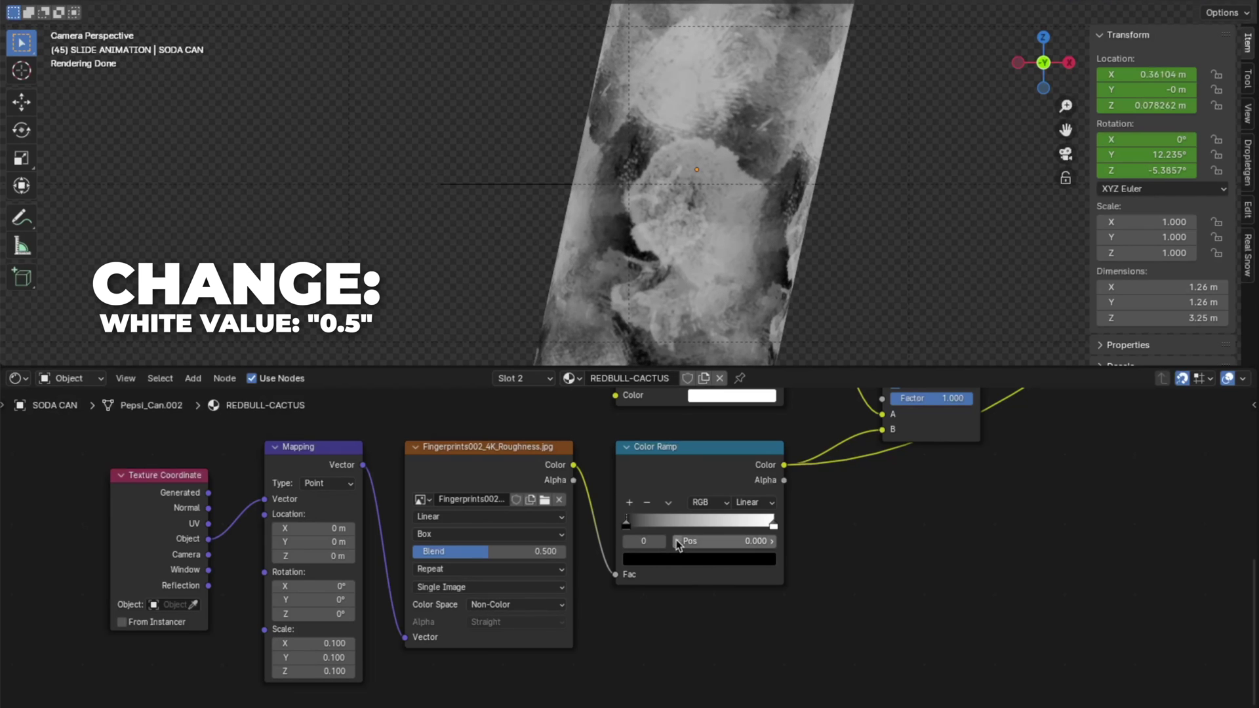
Step: Move the Color Ramp's white stop to 0.5 and its black stop to 0.1
{"action": "left_click", "coordinate": [663, 541]}
{"action": "left_click", "coordinate": [746, 542]}
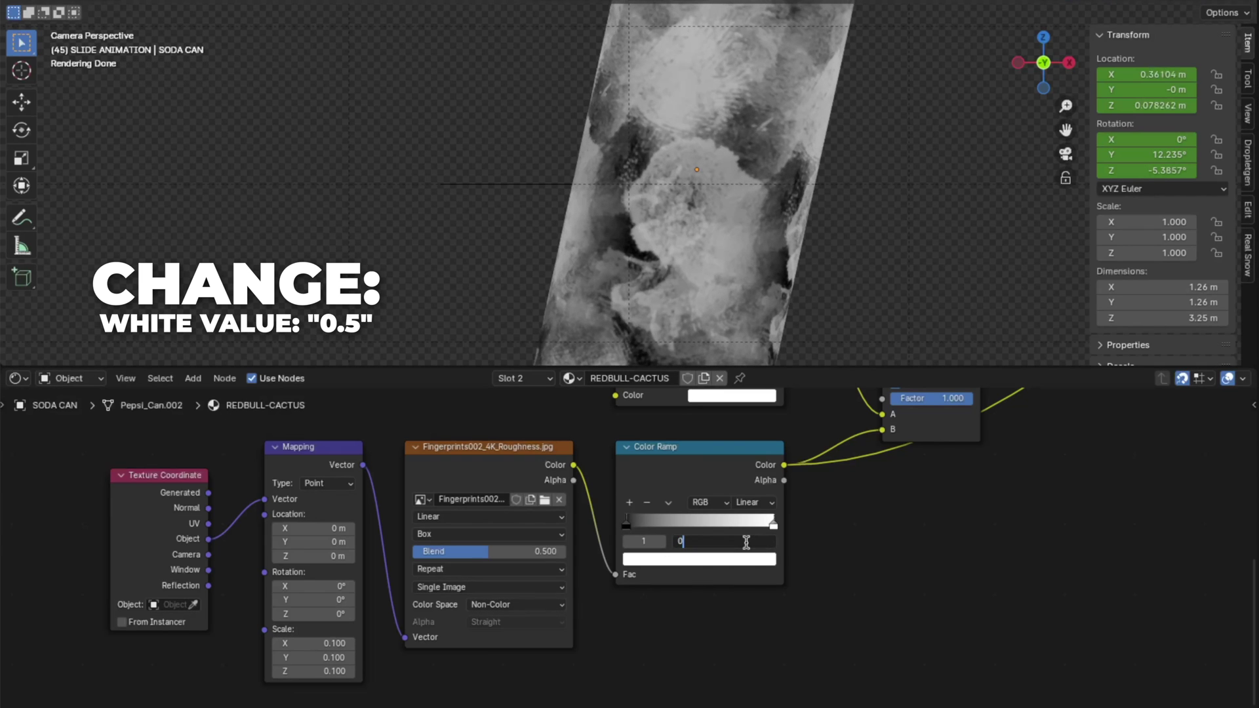
{"action": "type", "text": "0.5"}
{"action": "key", "text": "Return"}
{"action": "left_click", "coordinate": [628, 541]}
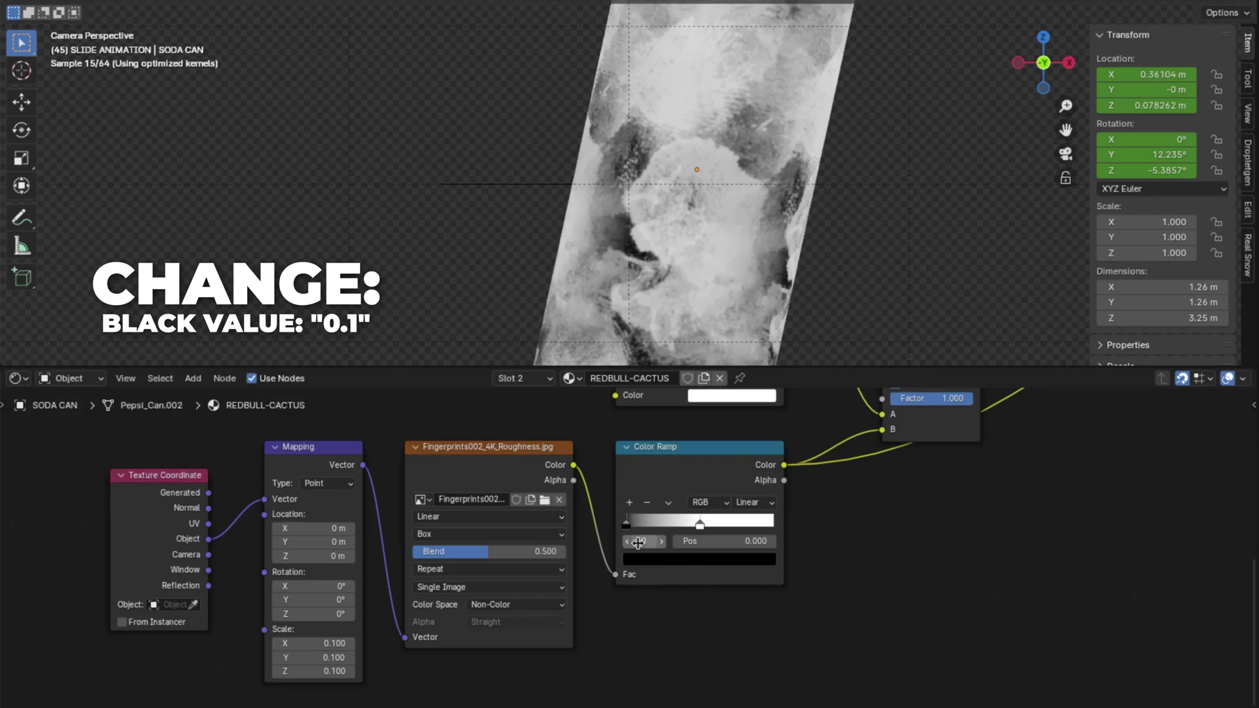
{"action": "left_click", "coordinate": [720, 542]}
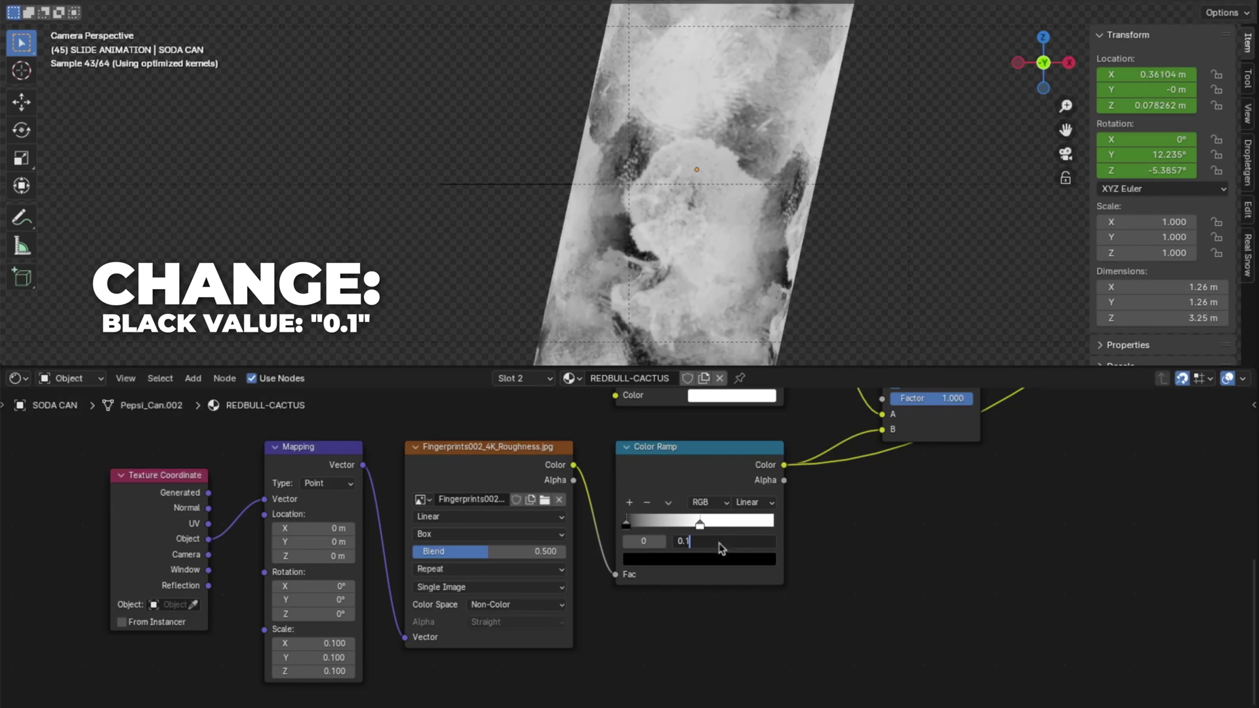
{"action": "type", "text": "0.1"}
{"action": "key", "text": "Return"}
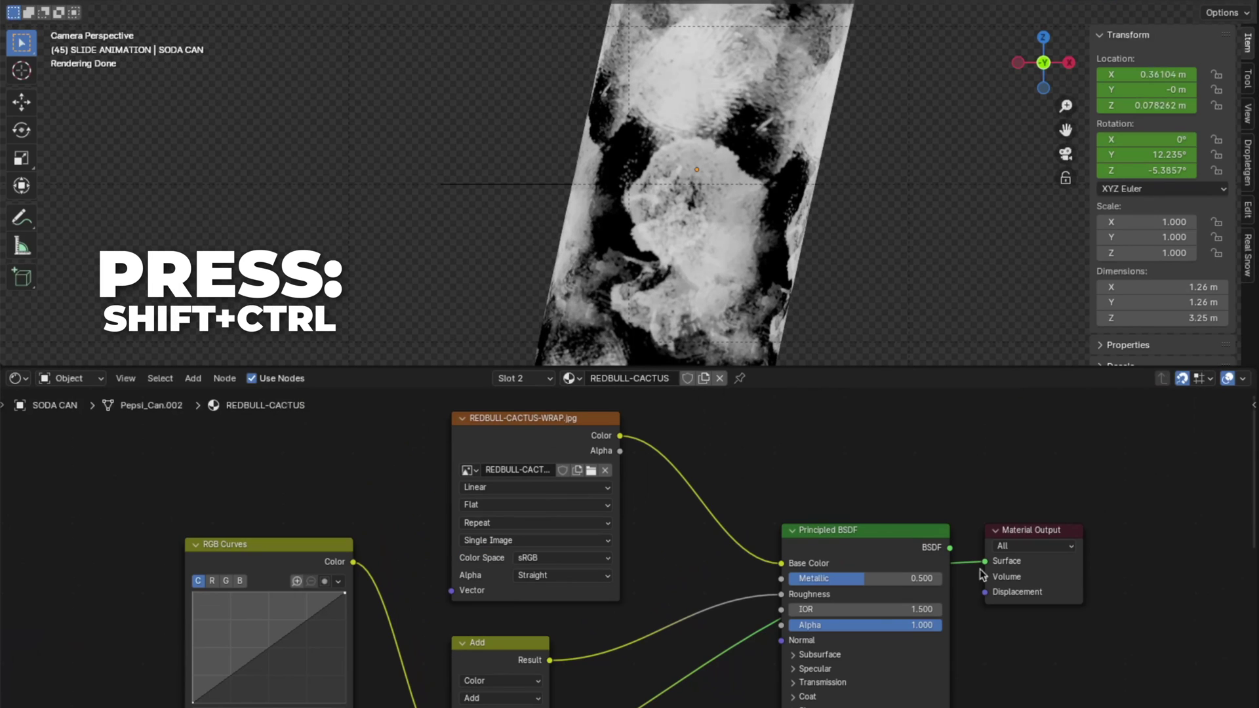
Step: Add a Noise Texture and connect its Color to the RGB Curves Color input
{"action": "left_click", "coordinate": [916, 556], "text": "ctrl+shift"}
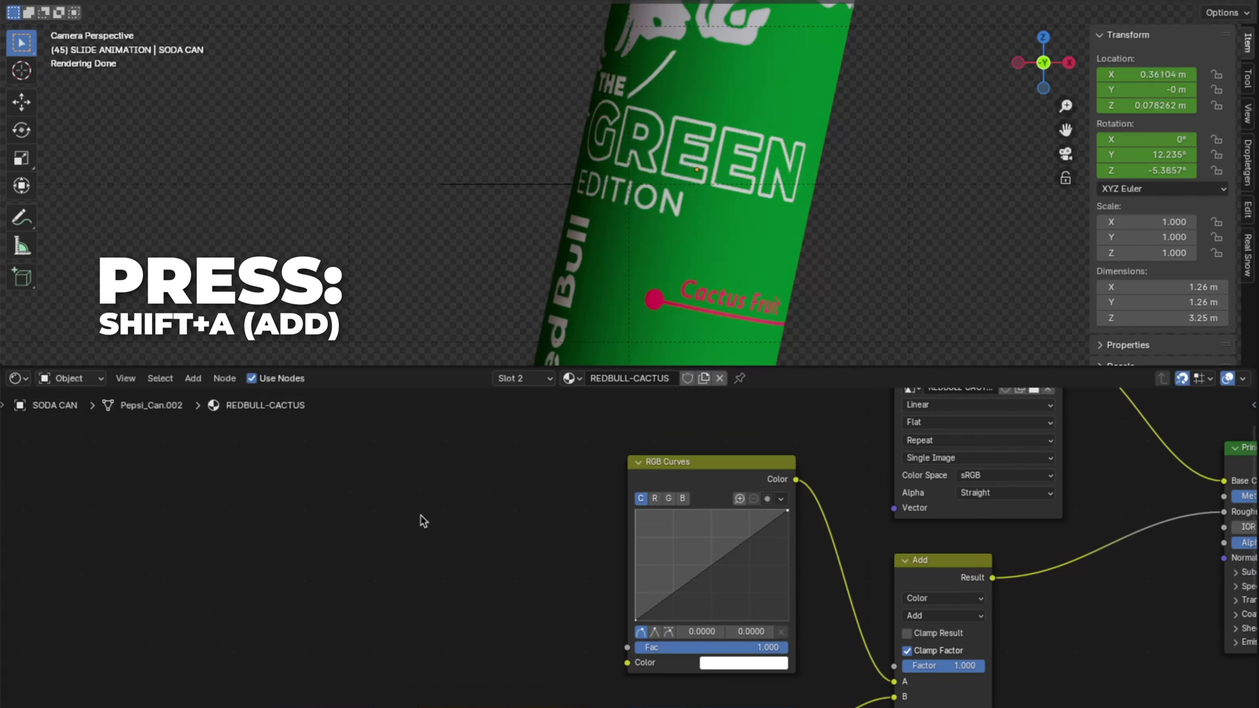
{"action": "key", "text": "shift+a"}
{"action": "left_click", "coordinate": [420, 514]}
{"action": "type", "text": "noise"}
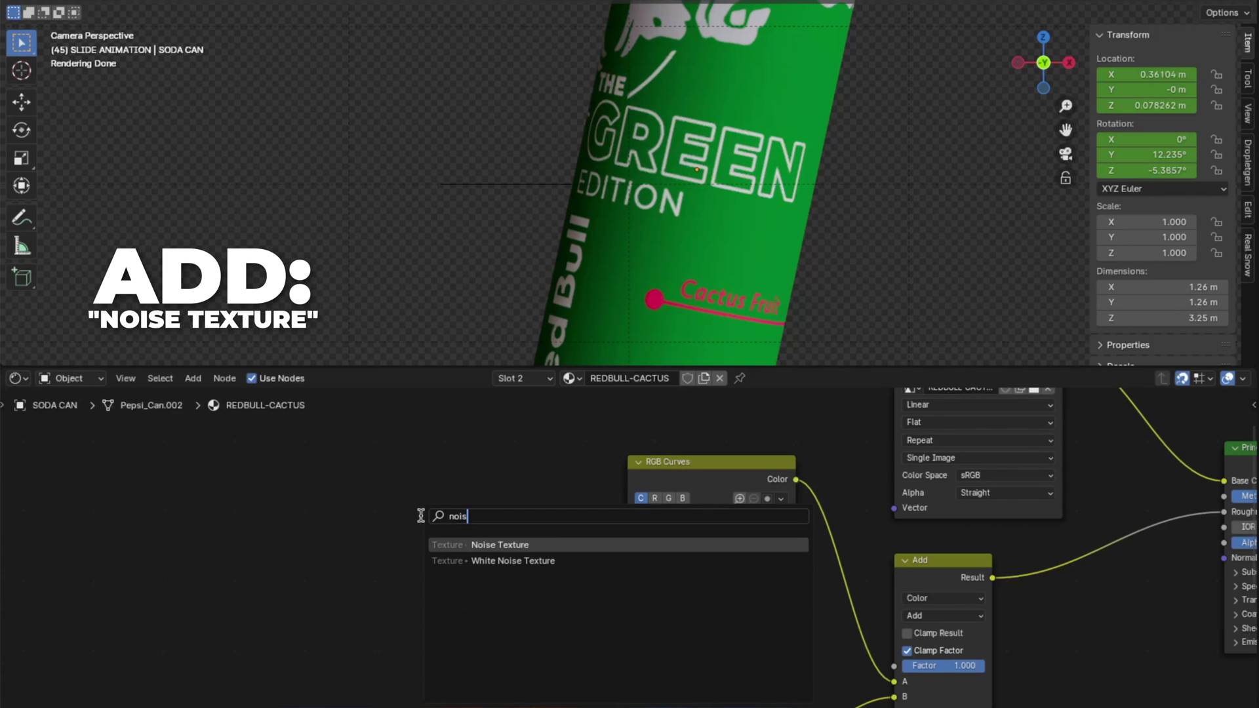
{"action": "left_click", "coordinate": [450, 544]}
{"action": "left_click_drag", "start_coordinate": [572, 509], "coordinate": [626, 663]}
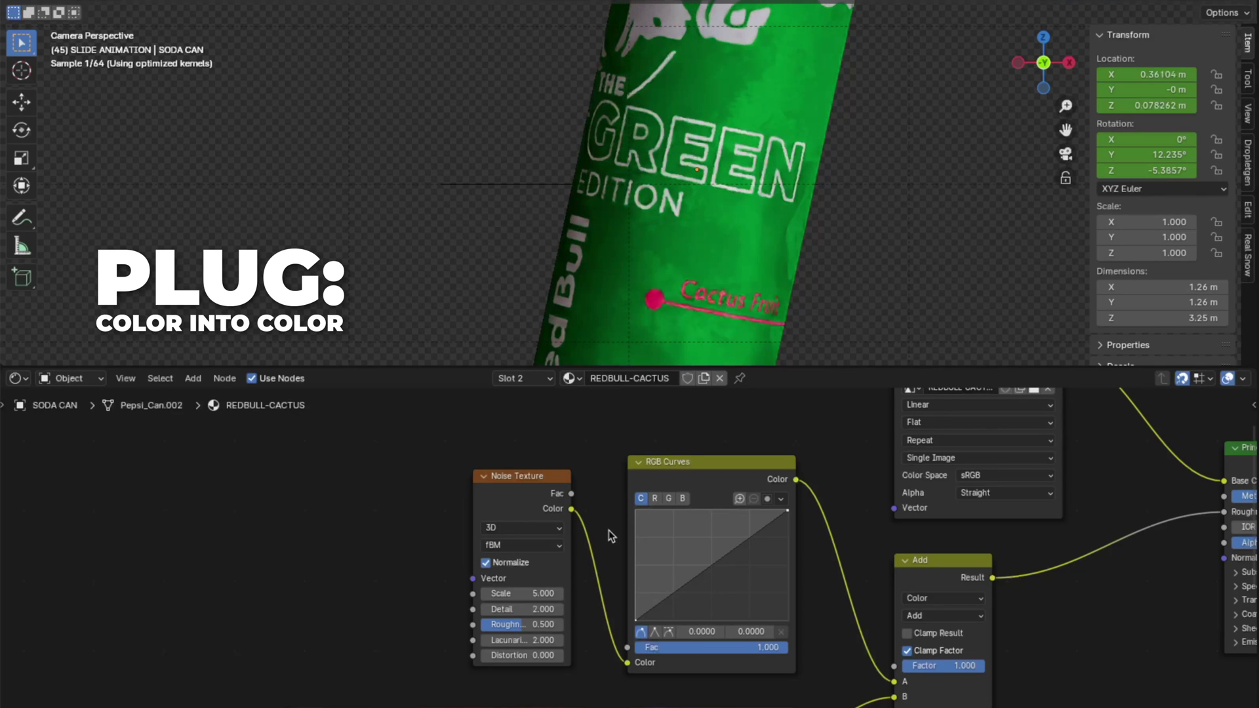
{"action": "scroll", "coordinate": [607, 522], "scroll_direction": "up", "scroll_amount": 2}
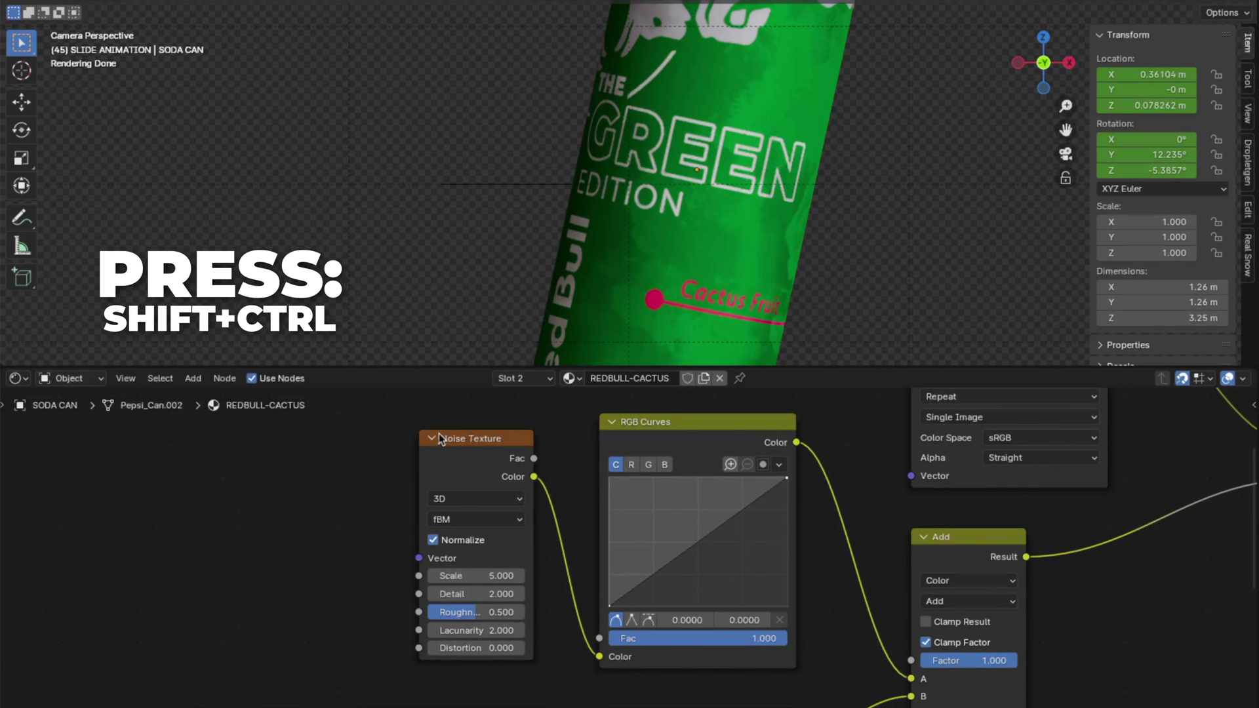
Step: Set the Noise Texture to Scale 7.72, Detail 15 and Roughness 0
{"action": "left_click", "coordinate": [447, 435], "text": "ctrl+shift"}
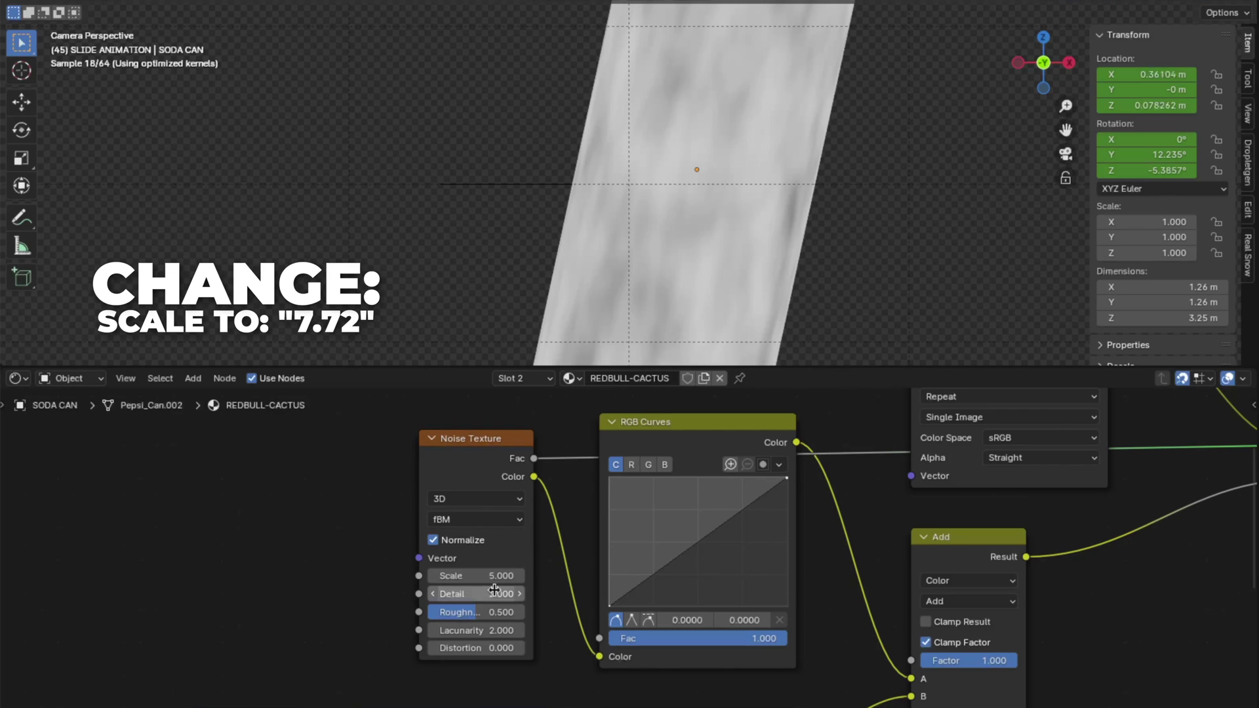
{"action": "left_click", "coordinate": [486, 576]}
{"action": "type", "text": "7.72"}
{"action": "key", "text": "Return"}
{"action": "left_click", "coordinate": [484, 594]}
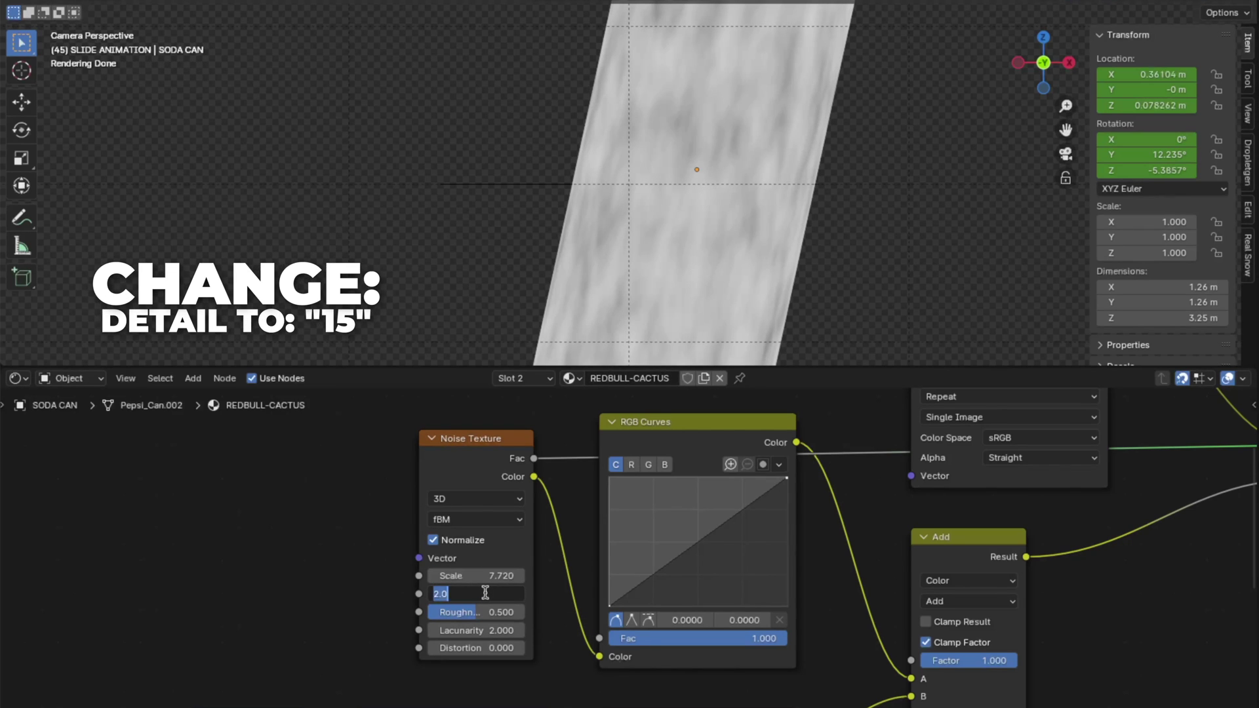
{"action": "key", "text": "Return"}
{"action": "left_click", "coordinate": [482, 611]}
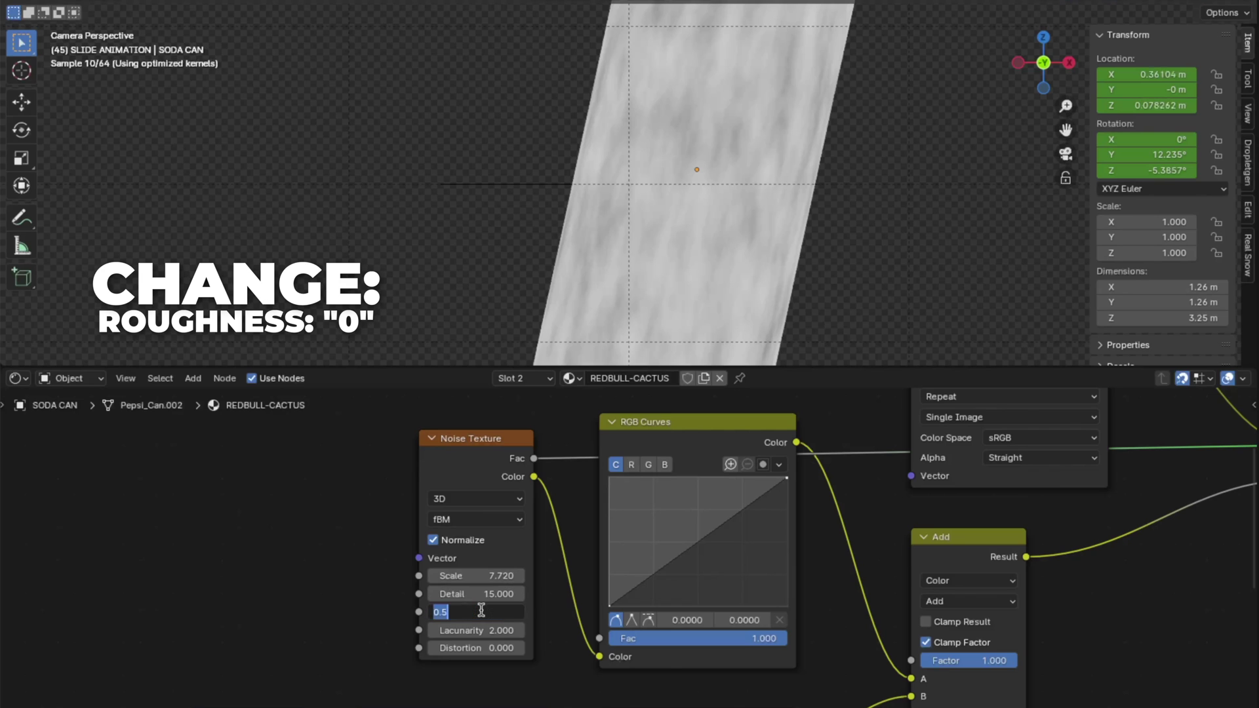
{"action": "type", "text": "0"}
{"action": "key", "text": "Return"}
{"action": "middle_click_drag", "start_coordinate": [481, 610], "coordinate": [410, 630]}
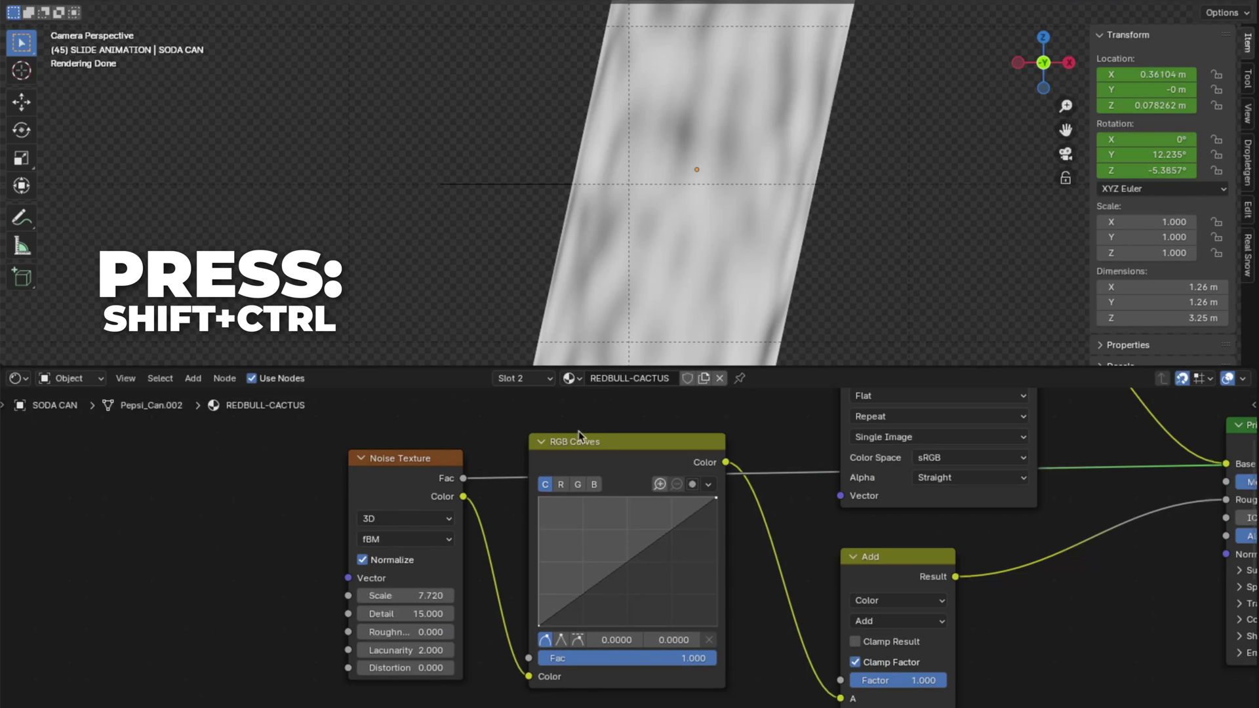
Step: Add a first RGB Curves point at X 0.5454, Y 0.1875
{"action": "left_click", "coordinate": [603, 440], "text": "ctrl+shift"}
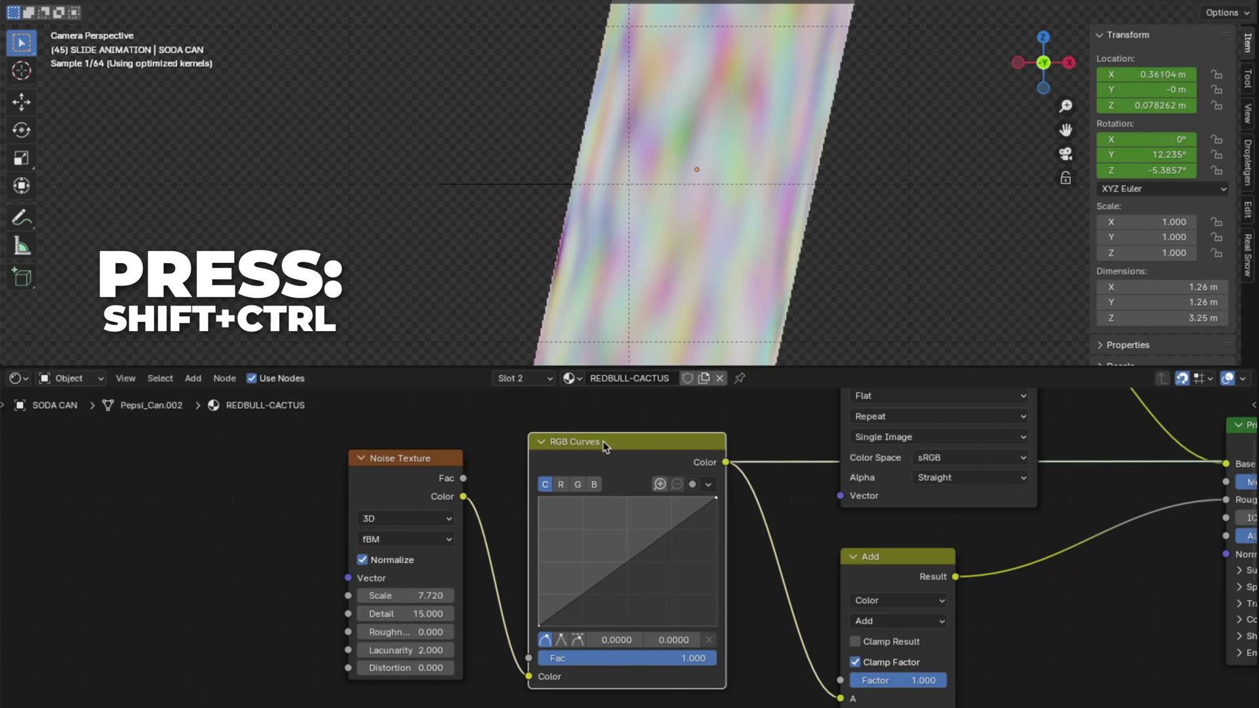
{"action": "left_click", "coordinate": [612, 579]}
{"action": "left_click", "coordinate": [615, 639]}
{"action": "type", "text": "0.5454"}
{"action": "left_click", "coordinate": [674, 639]}
{"action": "type", "text": "0"}
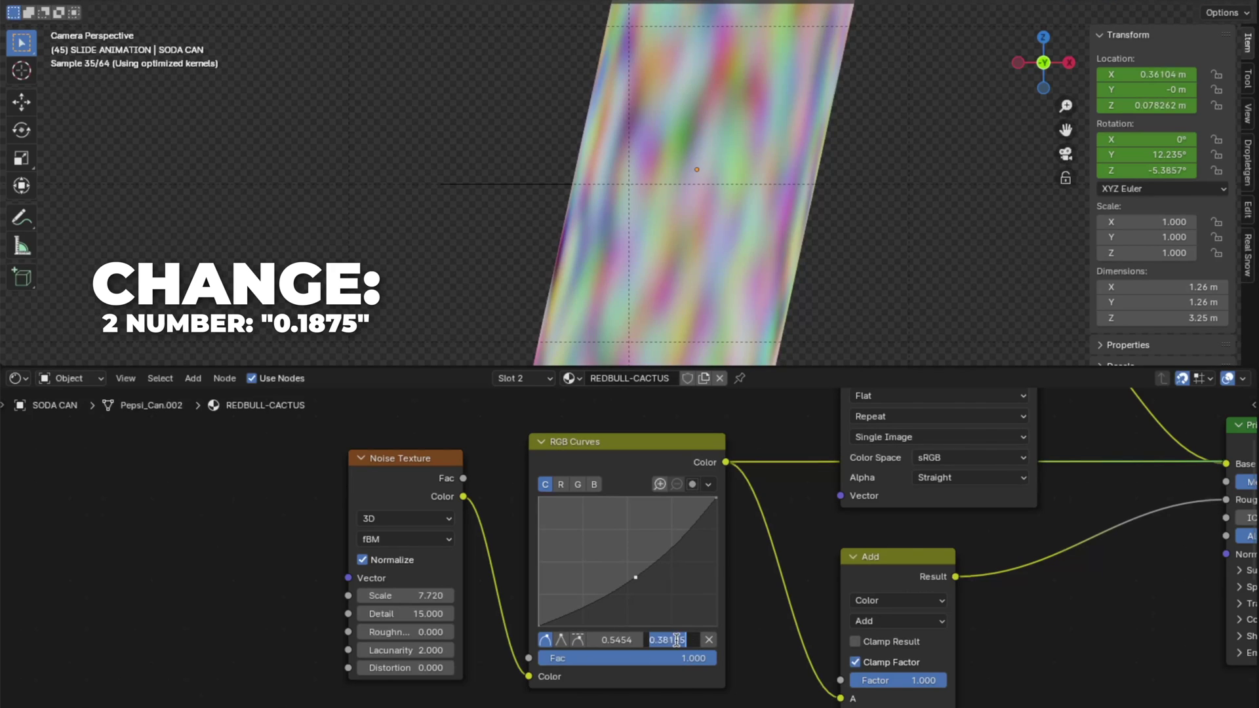
{"action": "type", "text": ".1875"}
{"action": "key", "text": "Return"}
Step: Add a second curve point at X 0.7954, Y 0.6187
{"action": "left_click_drag", "start_coordinate": [681, 560], "coordinate": [688, 563]}
{"action": "left_click", "coordinate": [613, 640]}
{"action": "type", "text": "0"}
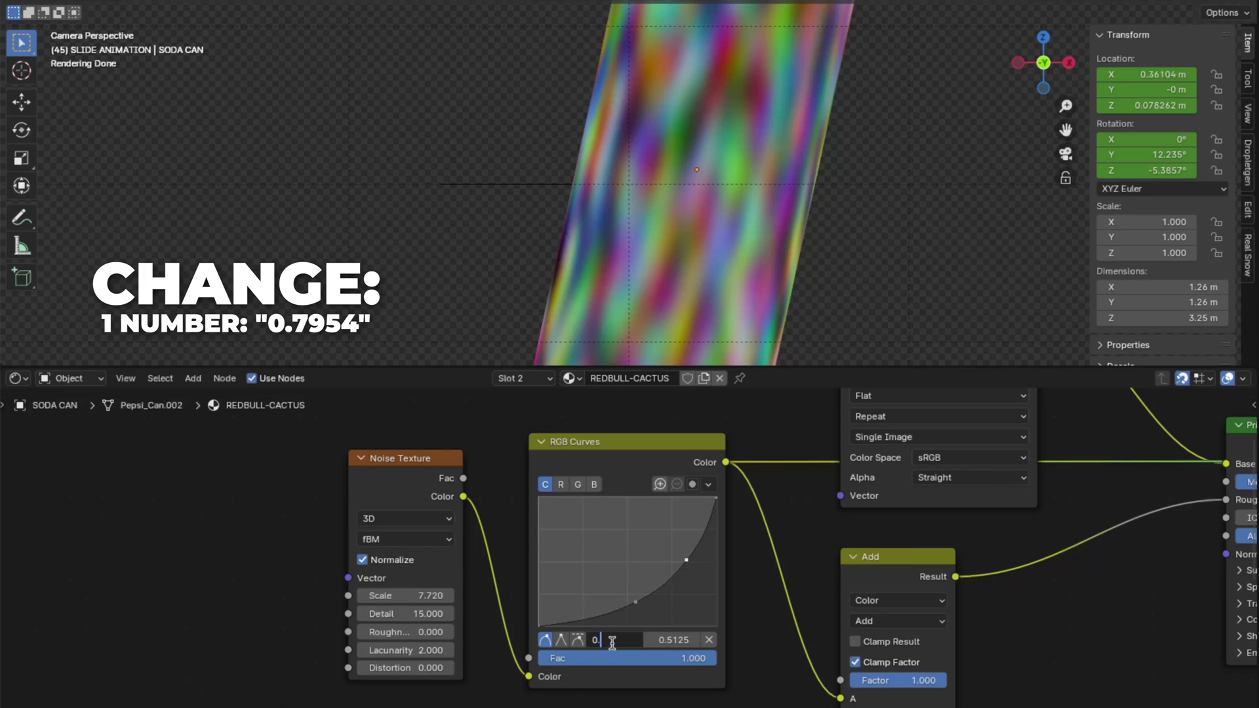
{"action": "type", "text": ".7954"}
{"action": "key", "text": "Return"}
{"action": "left_click", "coordinate": [674, 640]}
{"action": "type", "text": "0.6187"}
{"action": "key", "text": "Return"}
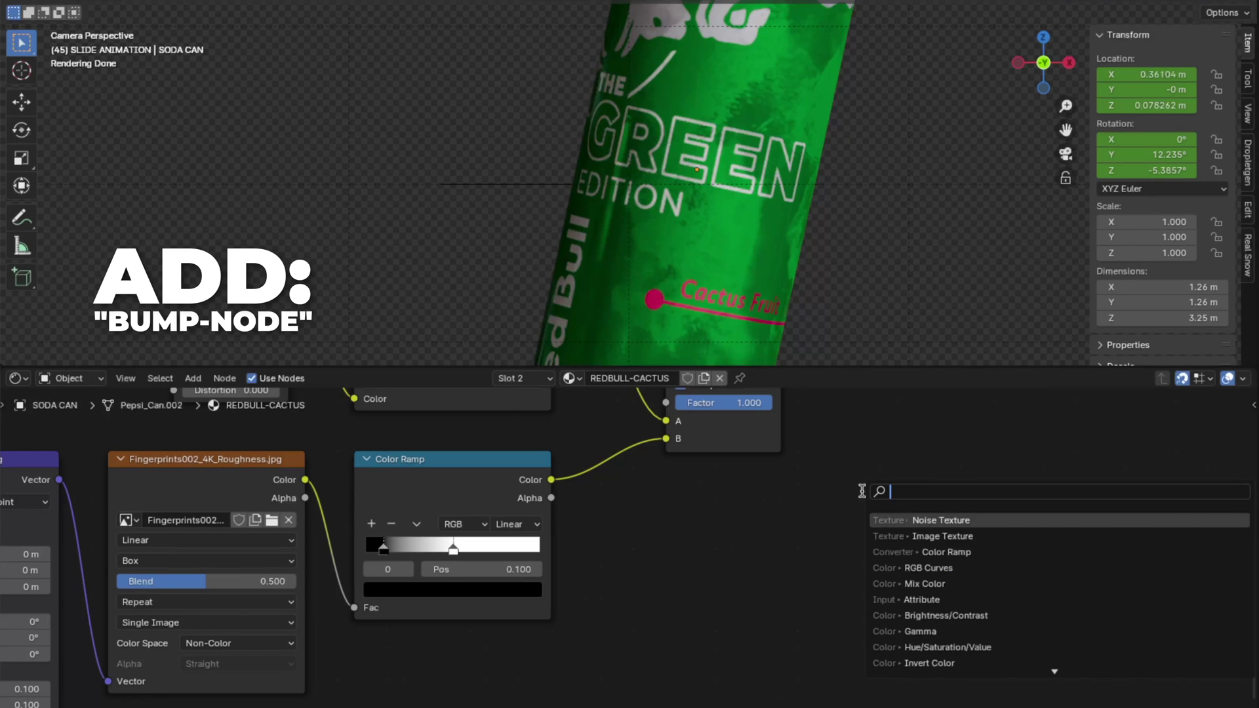
Step: Add a Bump node into the shader's Normal with Strength 0.043 and Distance 0.1
{"action": "type", "text": "bump"}
{"action": "key", "text": "Return"}
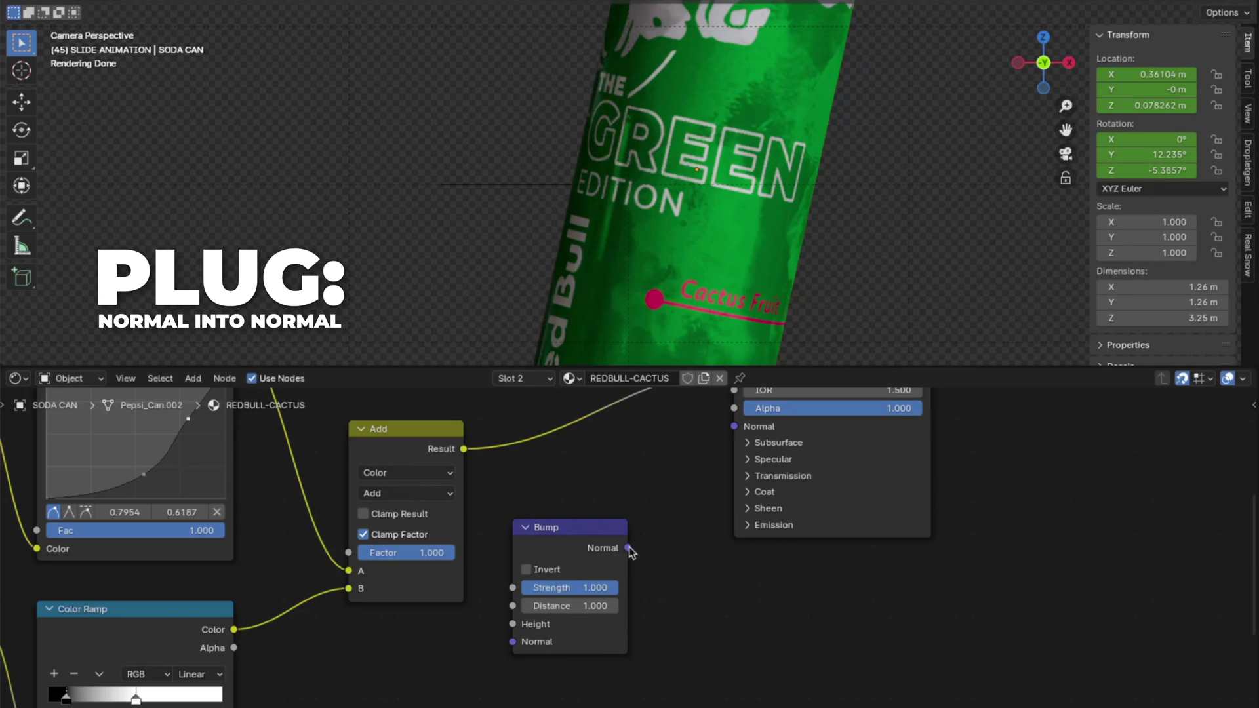
{"action": "left_click_drag", "start_coordinate": [629, 548], "coordinate": [729, 430]}
{"action": "left_click_drag", "start_coordinate": [729, 430], "coordinate": [734, 426]}
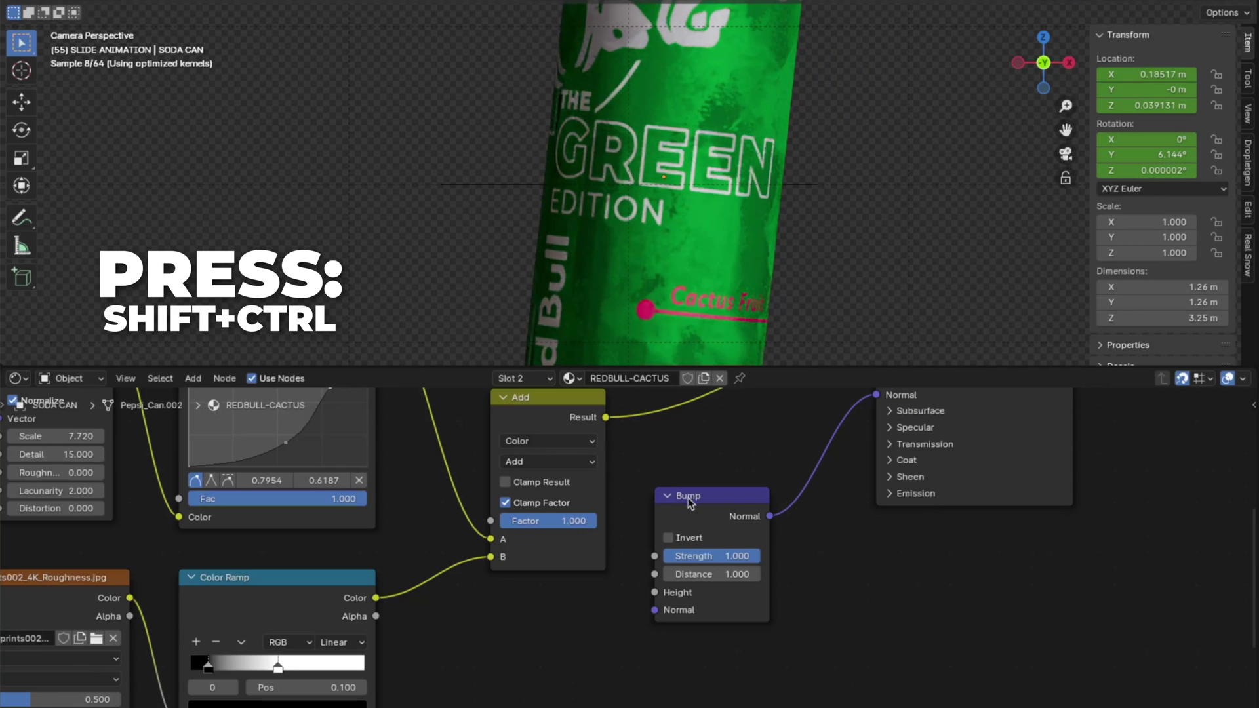
{"action": "left_click", "coordinate": [687, 497], "text": "ctrl+shift"}
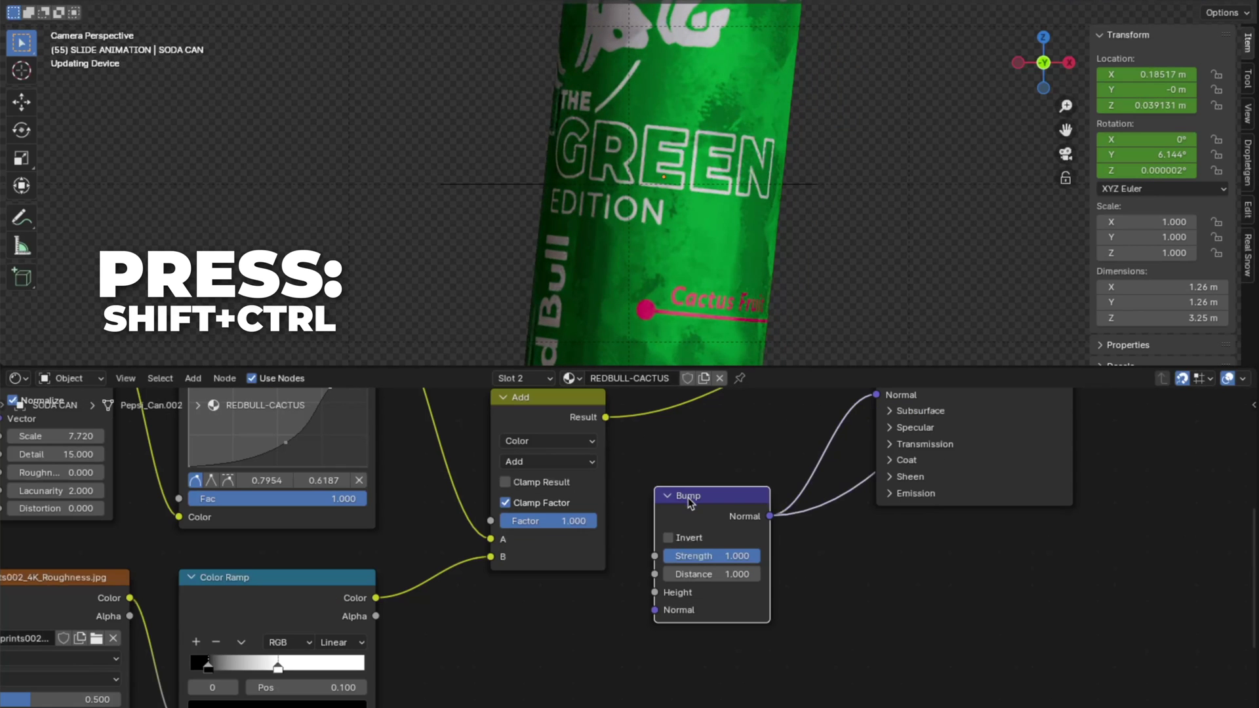
{"action": "left_click", "coordinate": [722, 557]}
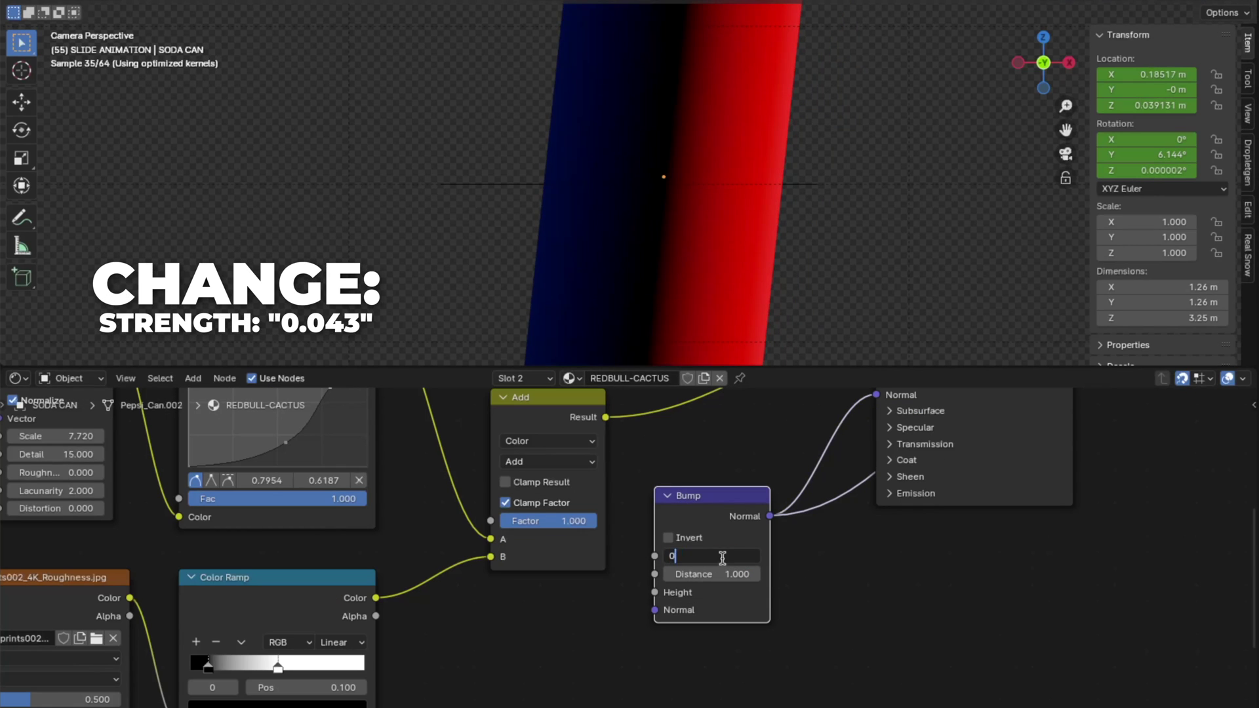
{"action": "type", "text": "0.043"}
{"action": "key", "text": "Return"}
{"action": "left_click", "coordinate": [717, 574]}
{"action": "type", "text": "0.1"}
{"action": "key", "text": "Return"}
Step: Connect a new Noise Texture's Fac to the Bump Height and set its Scale to 700
{"action": "key", "text": "shift+a"}
{"action": "type", "text": "noise"}
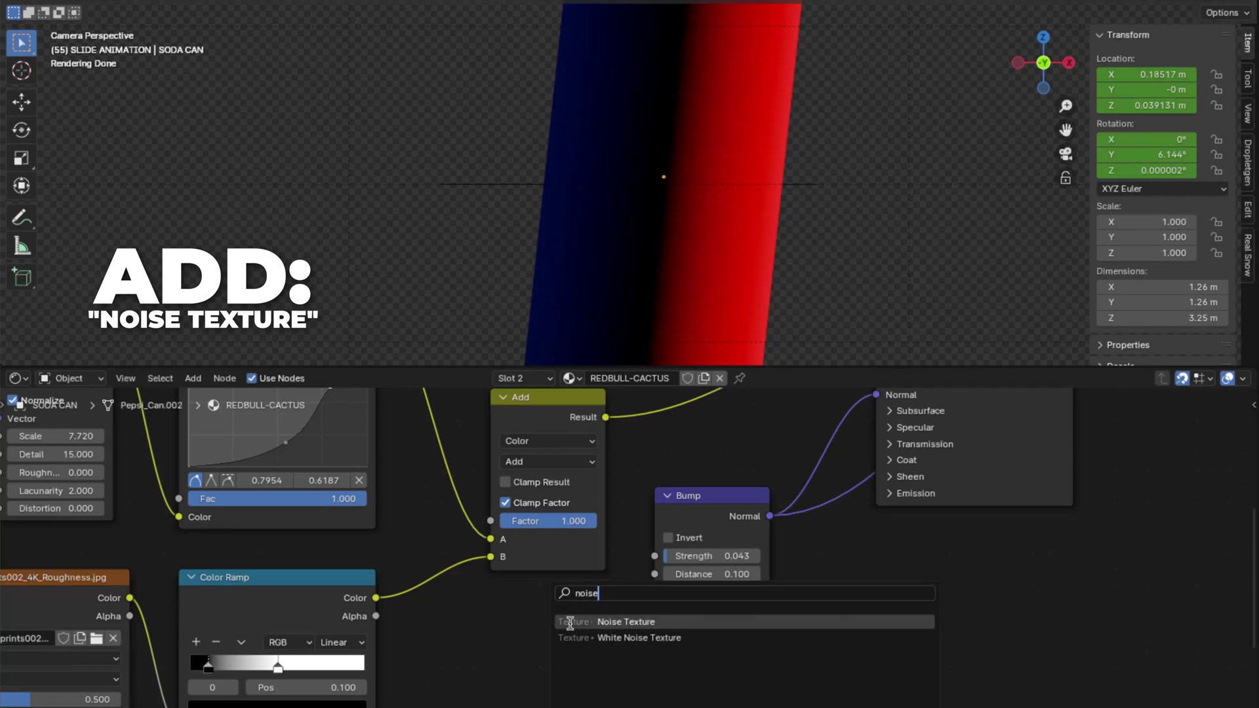
{"action": "left_click", "coordinate": [570, 623]}
{"action": "left_click", "coordinate": [498, 627]}
{"action": "left_click_drag", "start_coordinate": [605, 647], "coordinate": [655, 592]}
{"action": "key", "text": "KP_Decimal"}
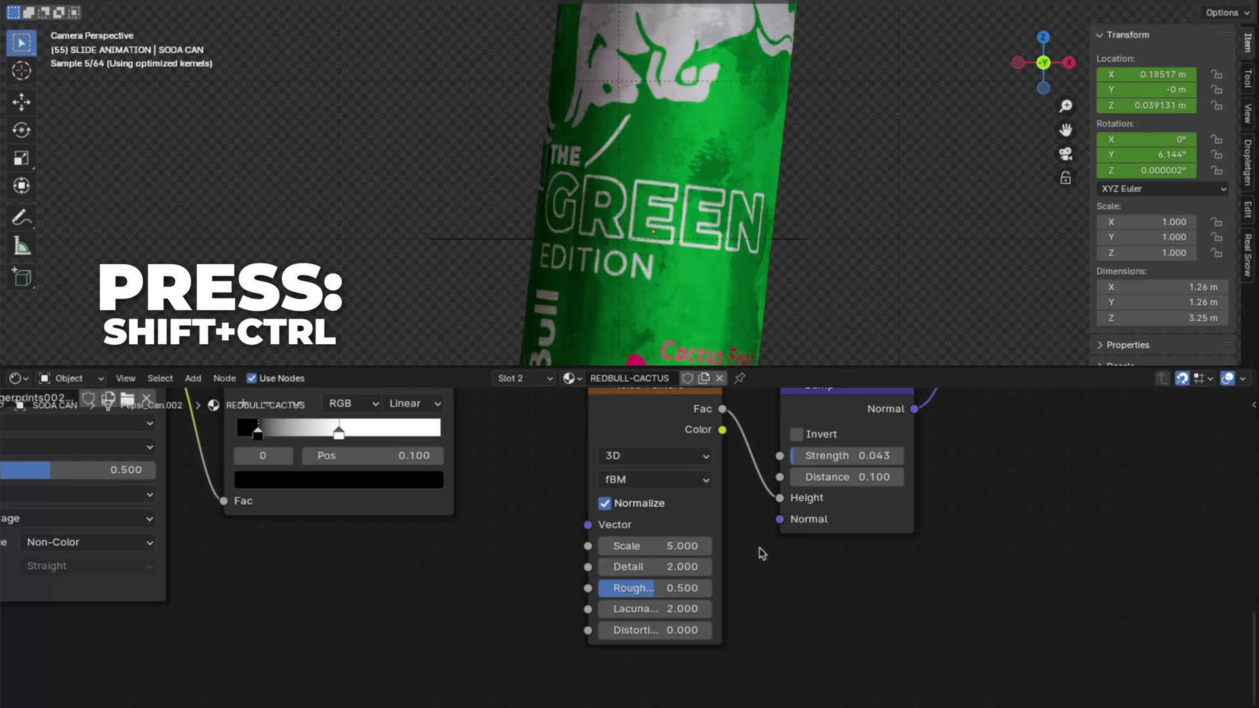
{"action": "left_click", "coordinate": [653, 436], "text": "ctrl+shift"}
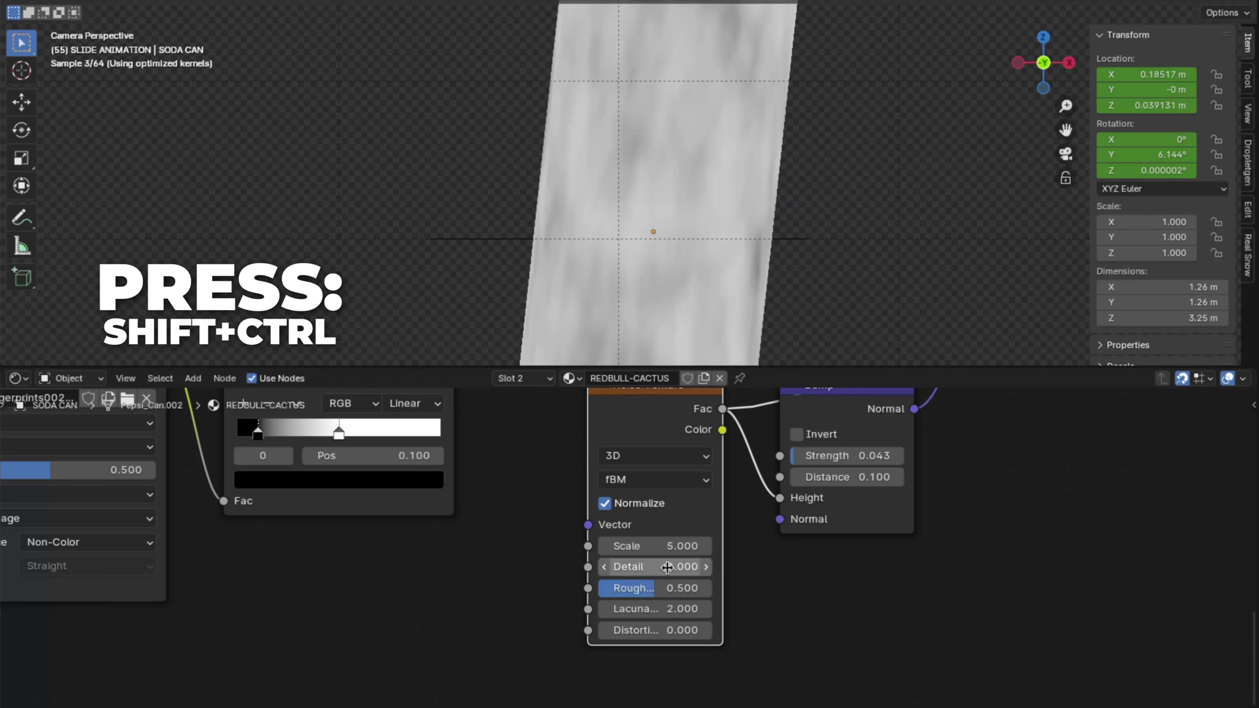
{"action": "left_click", "coordinate": [657, 547]}
{"action": "type", "text": "700"}
{"action": "key", "text": "Return"}
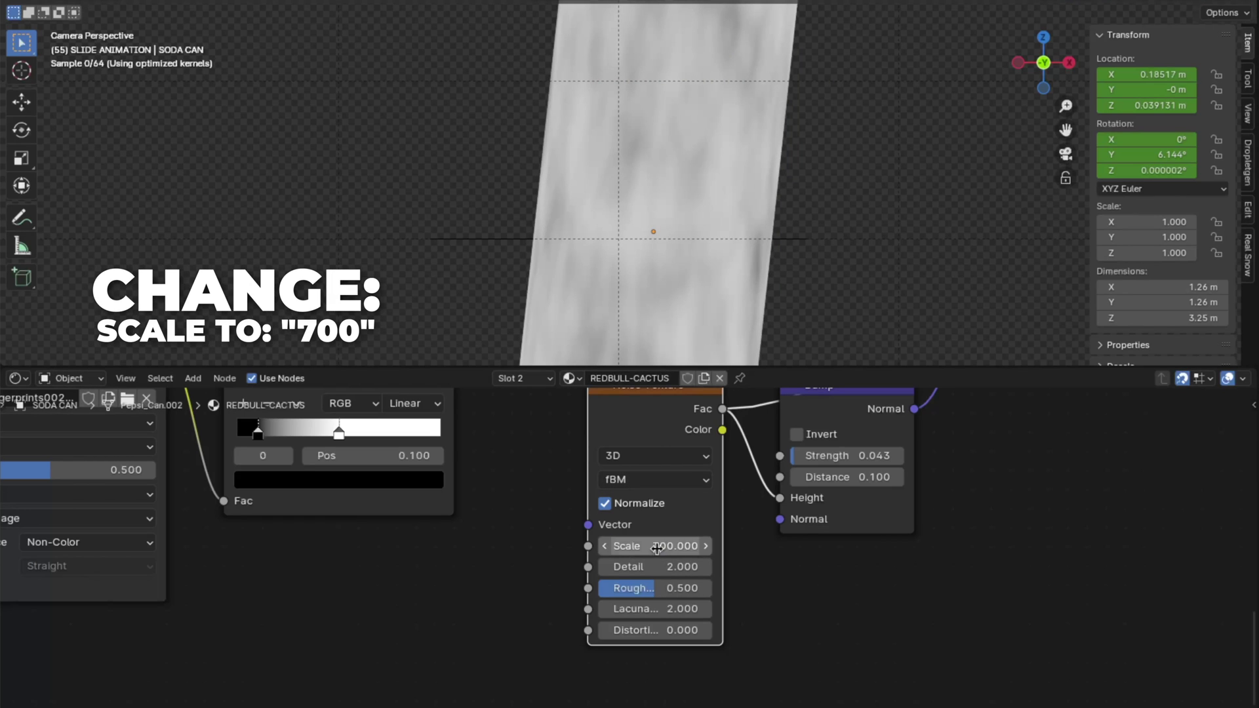
{"action": "left_click", "coordinate": [656, 566]}
Step: Set the bump noise Detail to 15
{"action": "type", "text": "15"}
{"action": "key", "text": "Return"}
{"action": "middle_click_drag", "start_coordinate": [761, 475], "coordinate": [853, 501]}
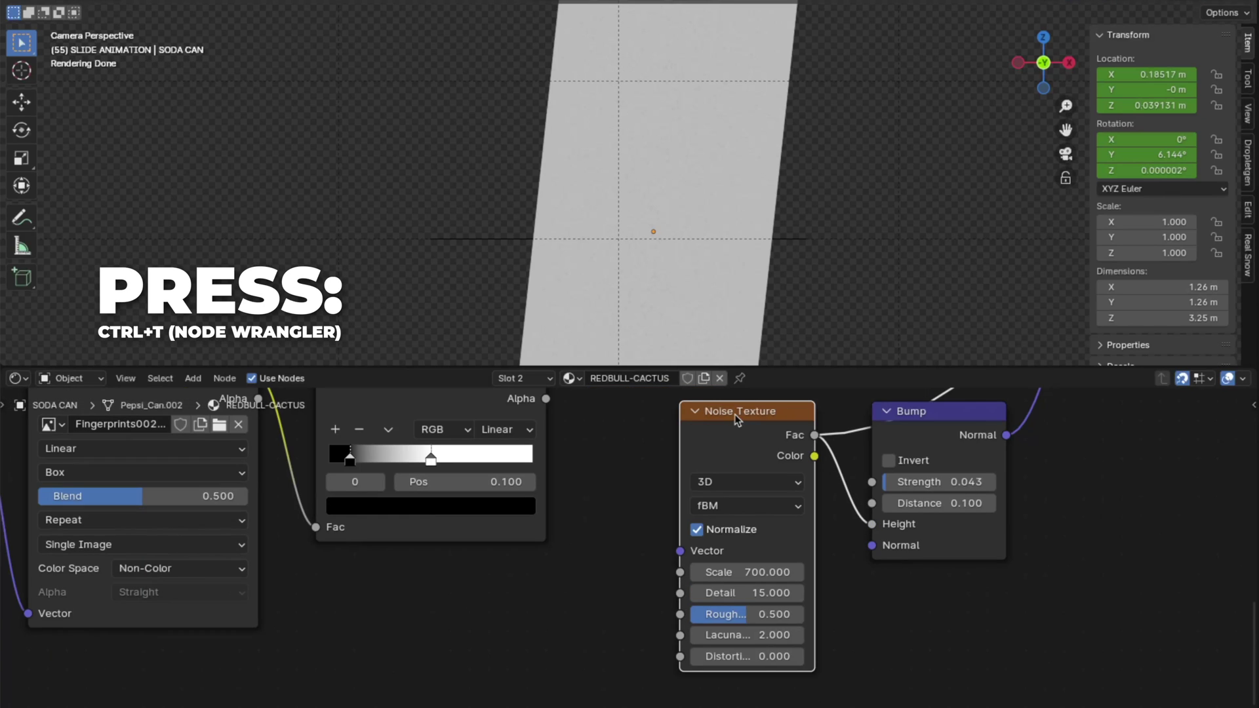
Step: Map the bump noise from object coordinates through a Mapping node with X scale 0.12
{"action": "key", "text": "ctrl+t"}
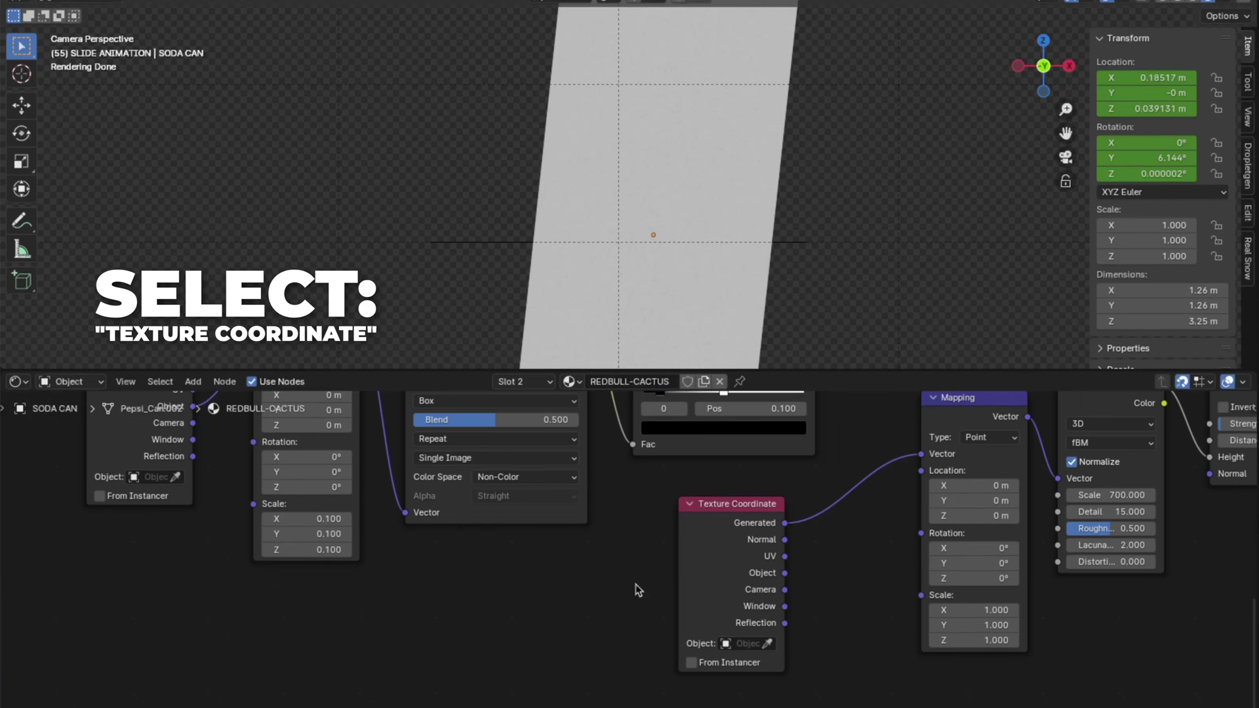
{"action": "left_click", "coordinate": [702, 549]}
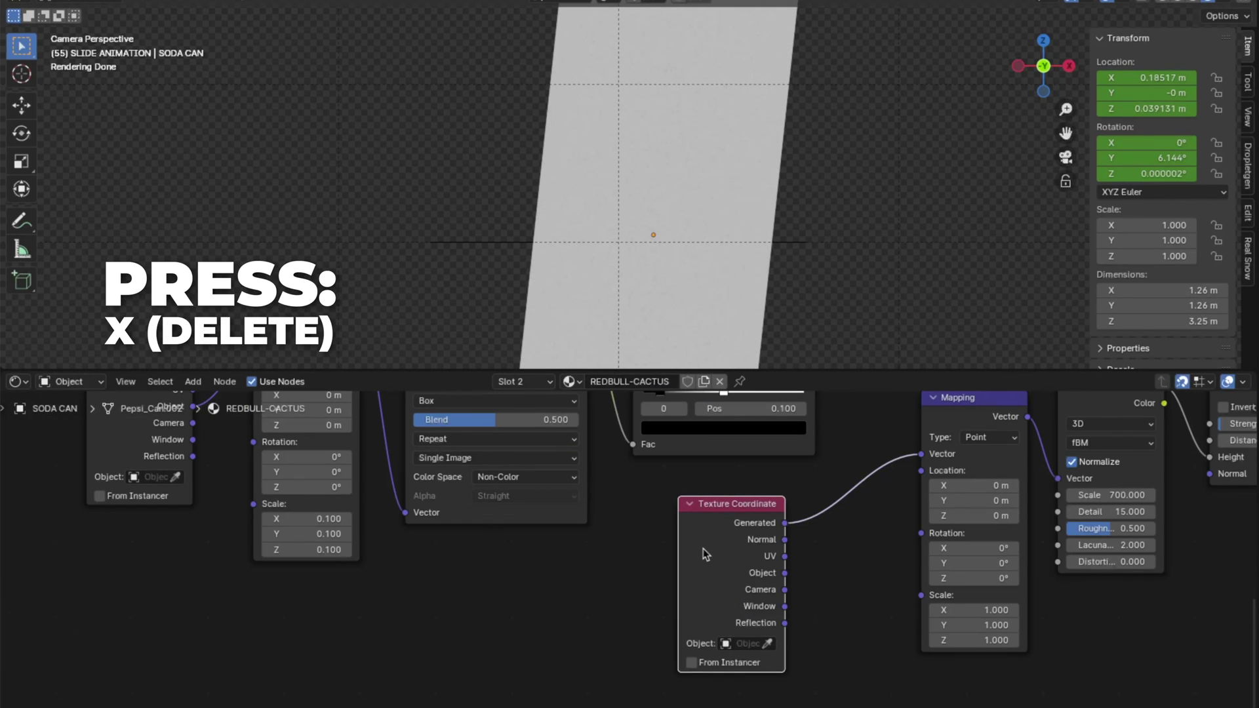
{"action": "key", "text": "x"}
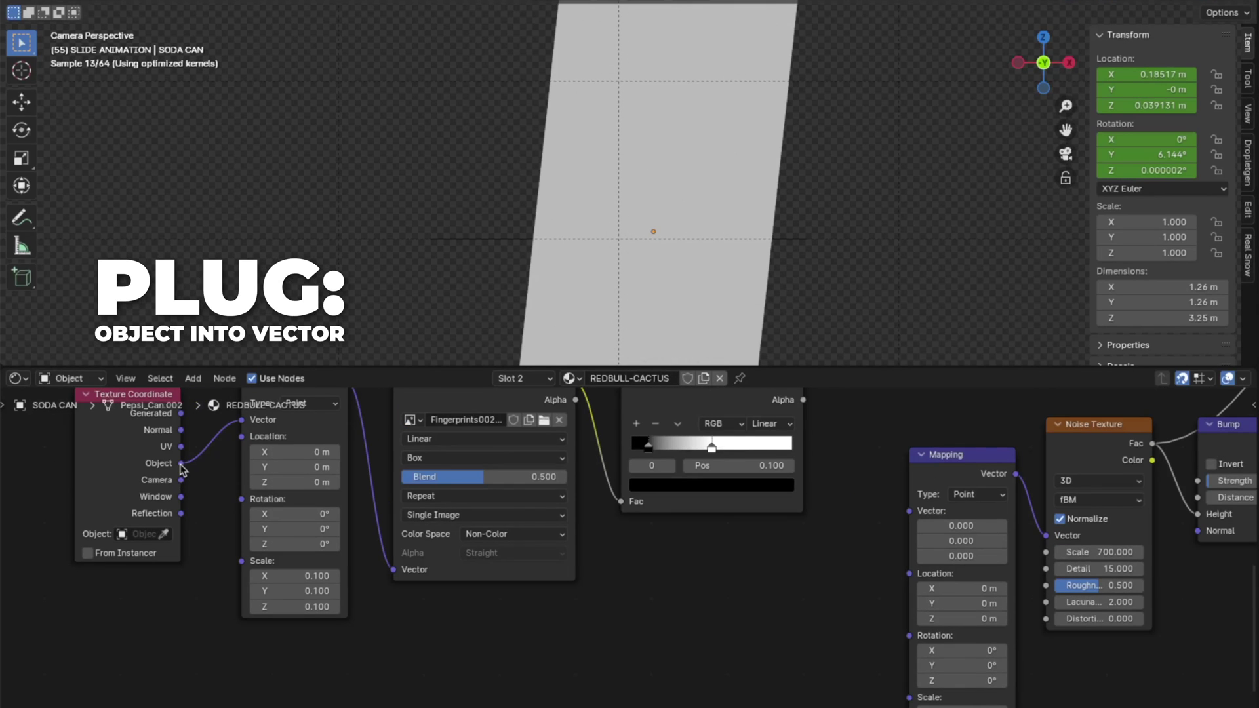
{"action": "left_click_drag", "start_coordinate": [181, 464], "coordinate": [910, 524]}
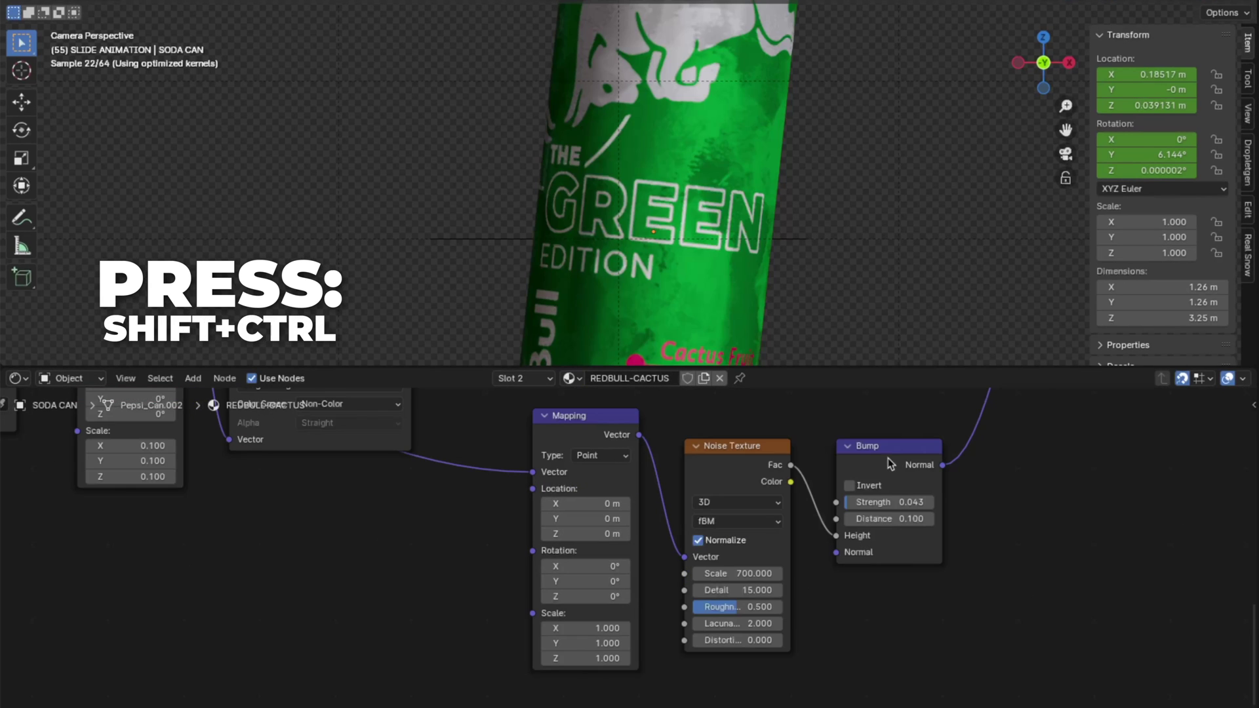
{"action": "left_click", "coordinate": [726, 451], "text": "ctrl+shift"}
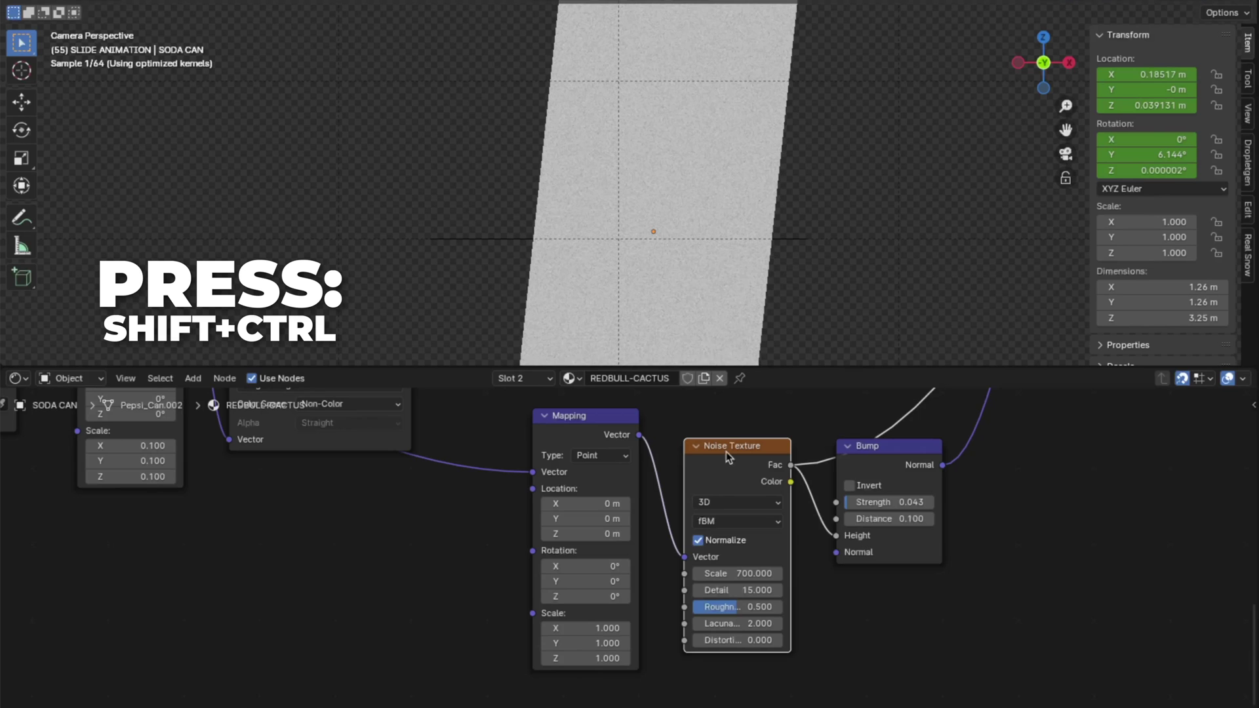
{"action": "left_click", "coordinate": [592, 627]}
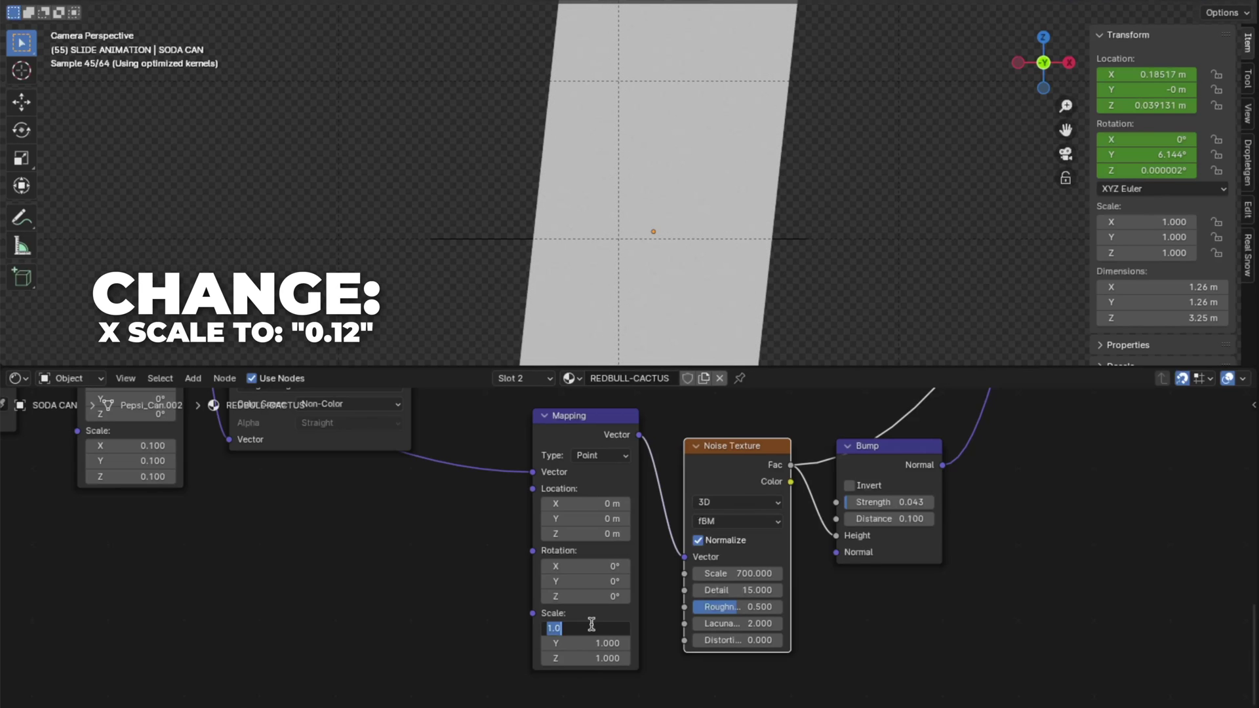
{"action": "type", "text": "0.12"}
{"action": "key", "text": "Return"}
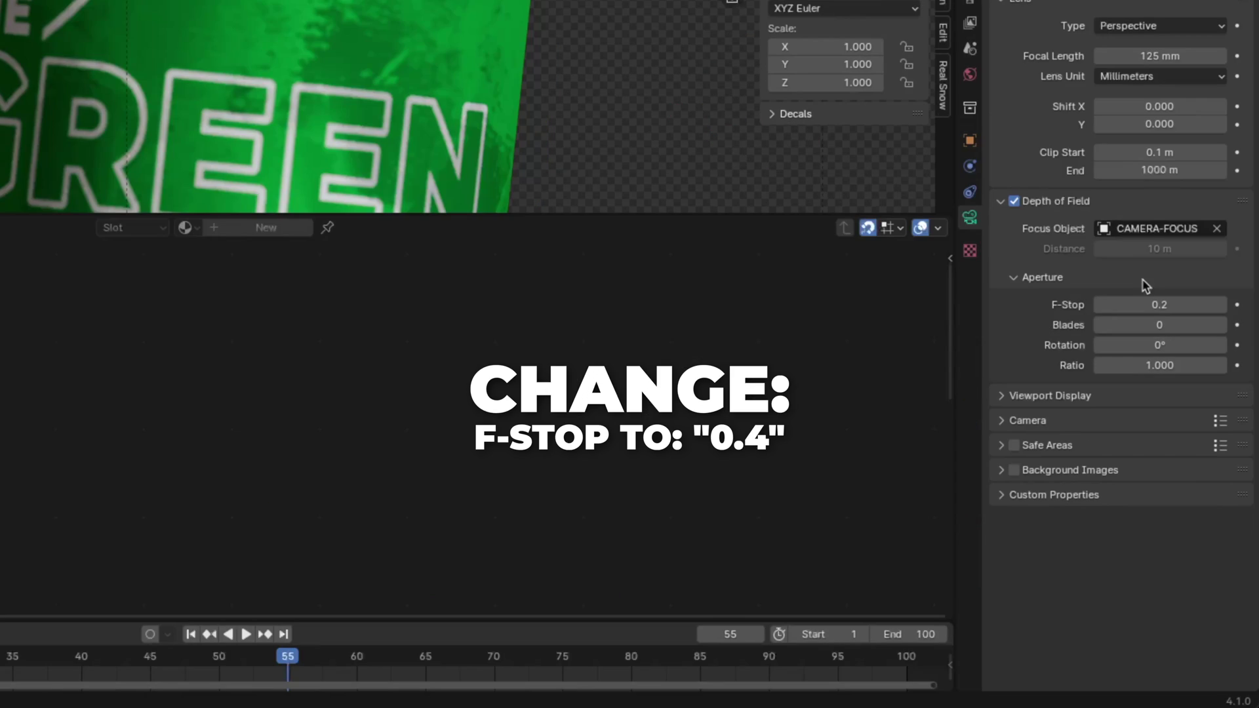
Step: Raise the camera F-Stop to 0.4 and plug an Invert Color node into Specular IOR Level
{"action": "left_click", "coordinate": [1222, 305]}
{"action": "left_click", "coordinate": [1223, 305]}
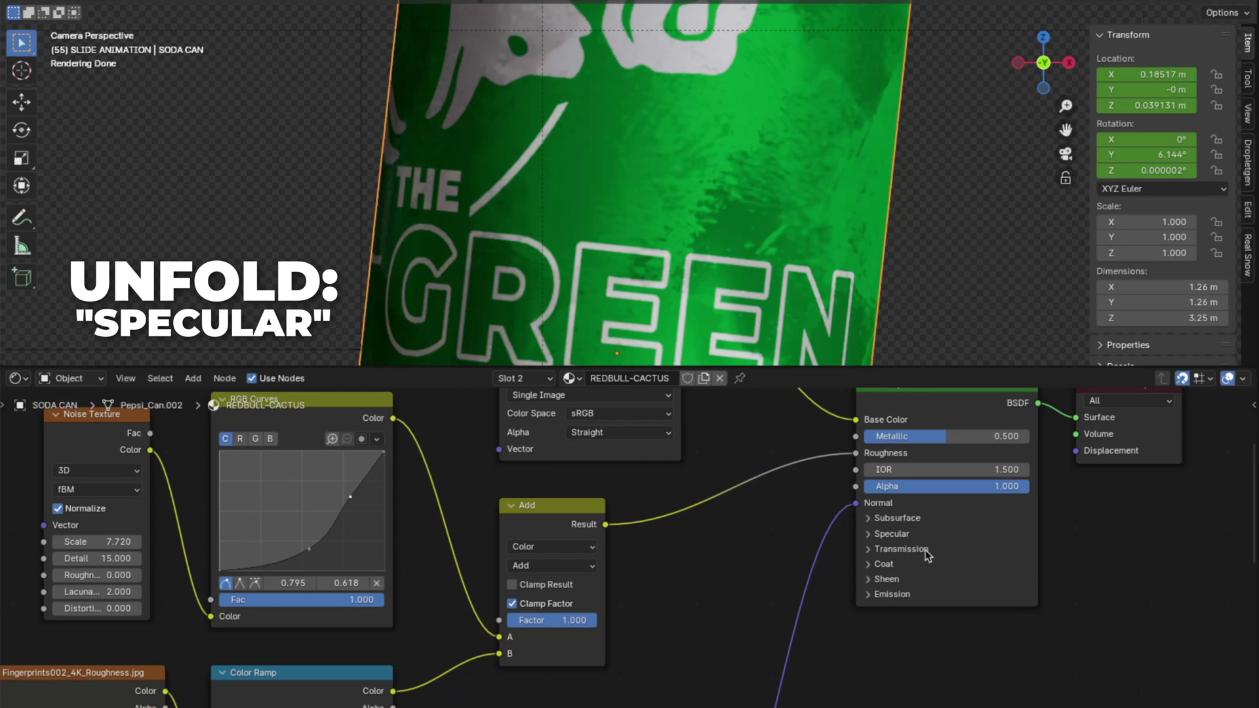
{"action": "left_click", "coordinate": [892, 535]}
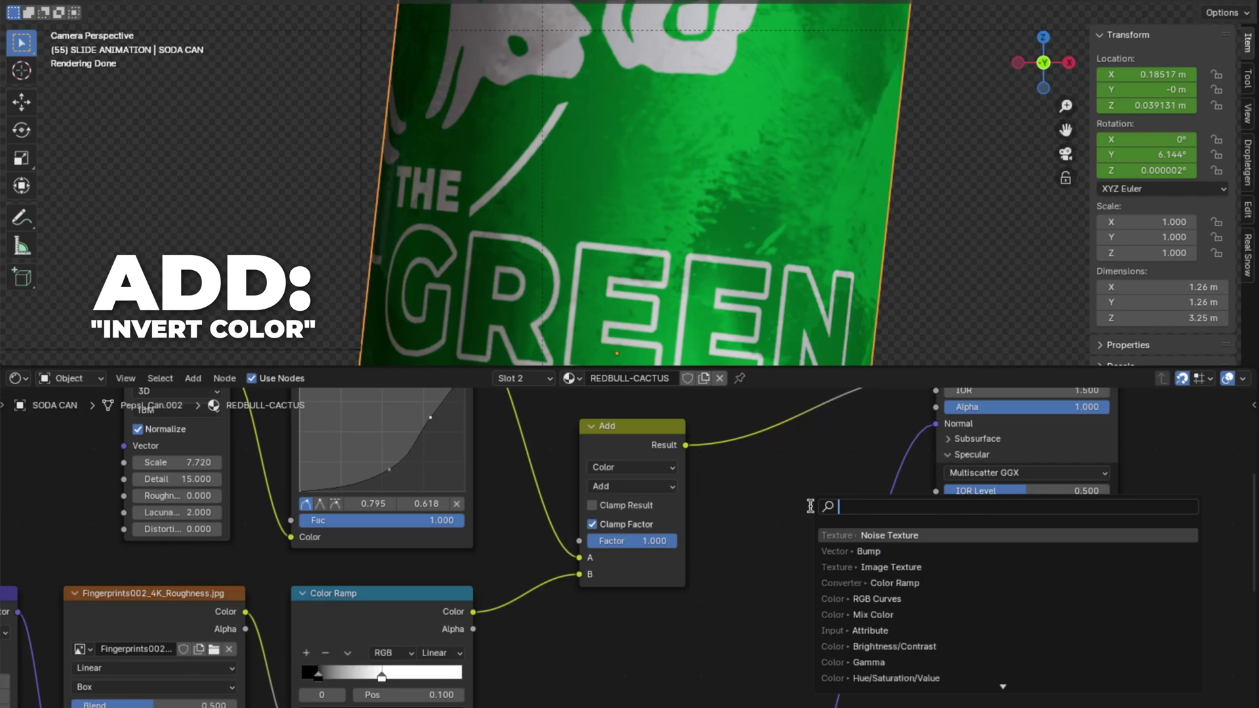
{"action": "type", "text": "invert"}
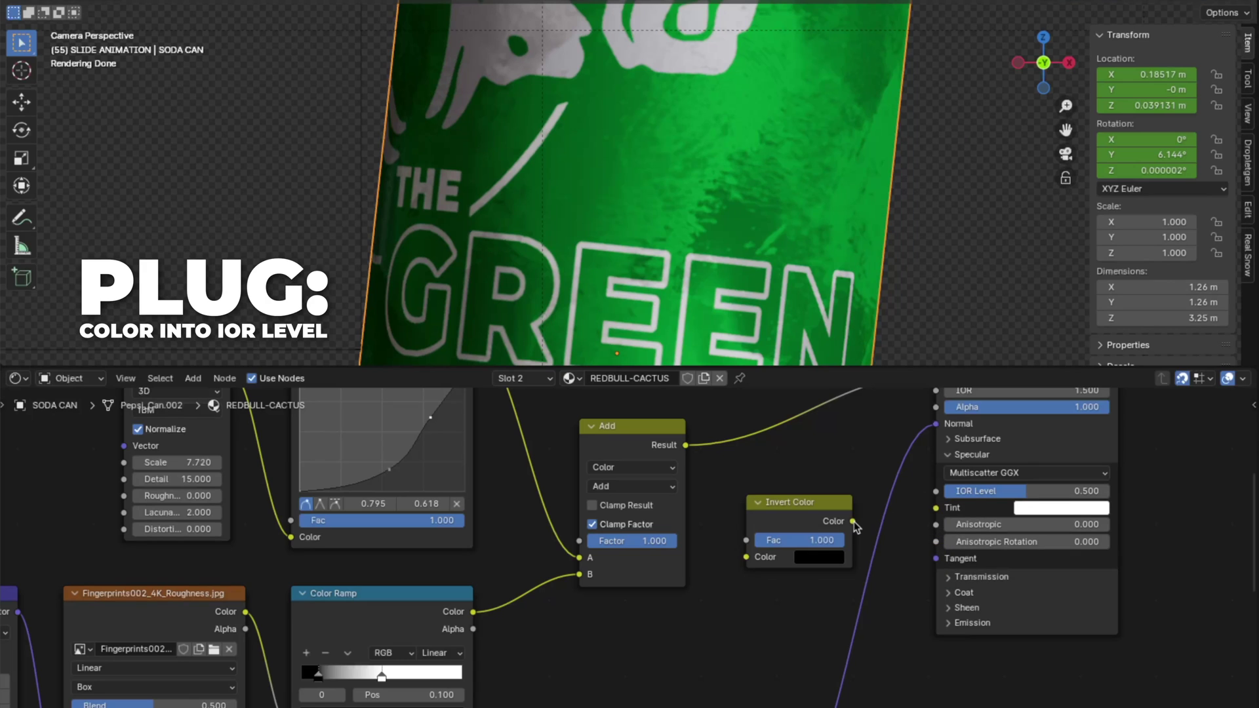
{"action": "left_click_drag", "start_coordinate": [853, 520], "coordinate": [935, 501]}
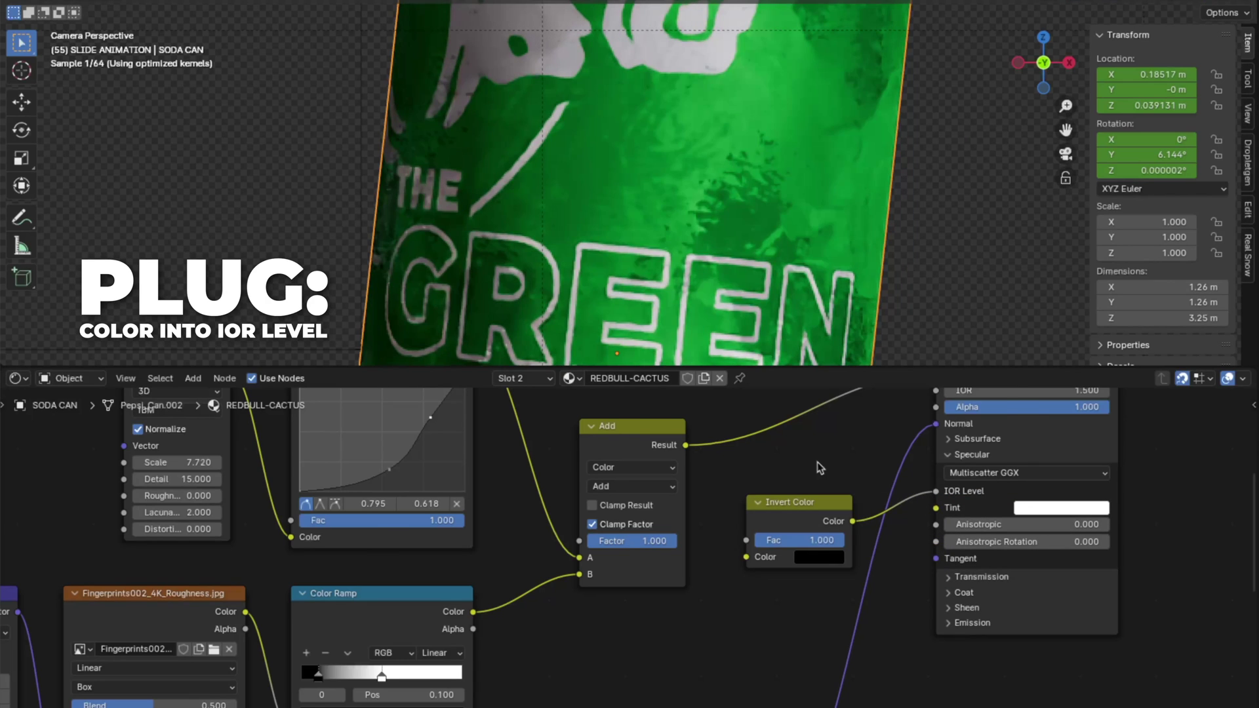
Step: Feed an Image Texture using SmudgesLarge001_OVERLAY_VAR2_3K.jpg into the Invert Color node
{"action": "type", "text": "ima"}
{"action": "left_click", "coordinate": [800, 578]}
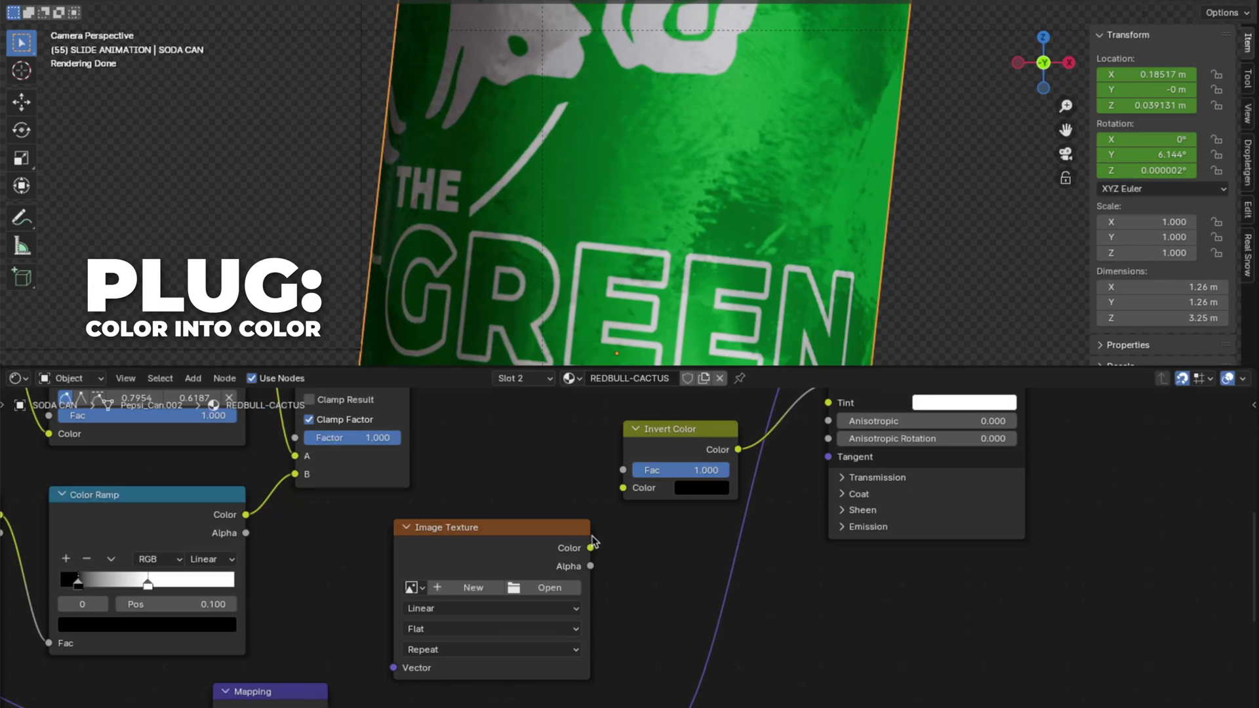
{"action": "left_click_drag", "start_coordinate": [591, 548], "coordinate": [623, 487]}
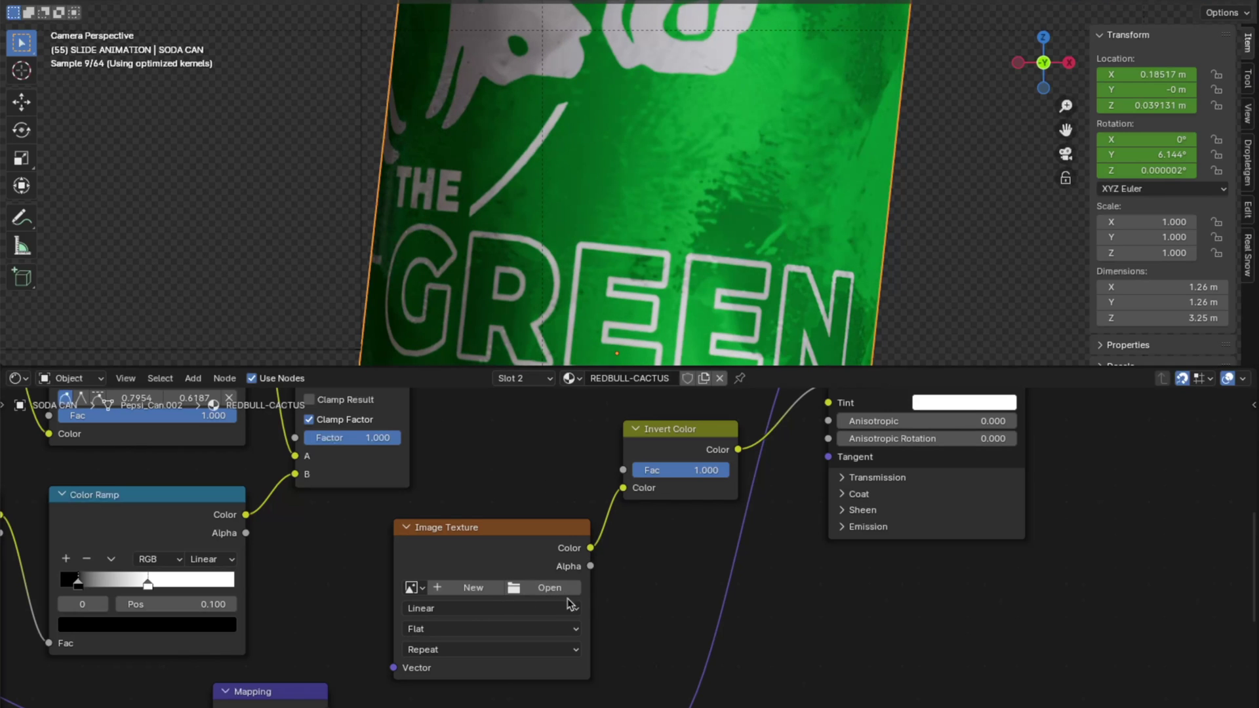
{"action": "left_click", "coordinate": [556, 588]}
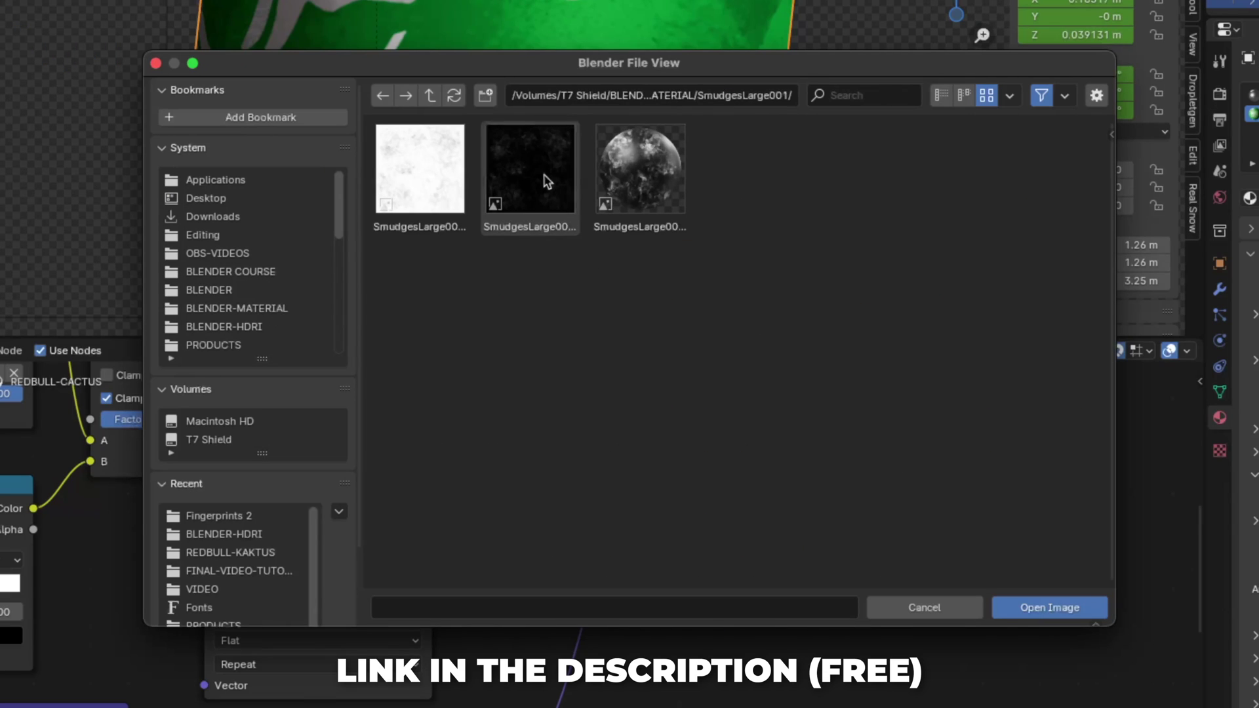
{"action": "left_click", "coordinate": [547, 181]}
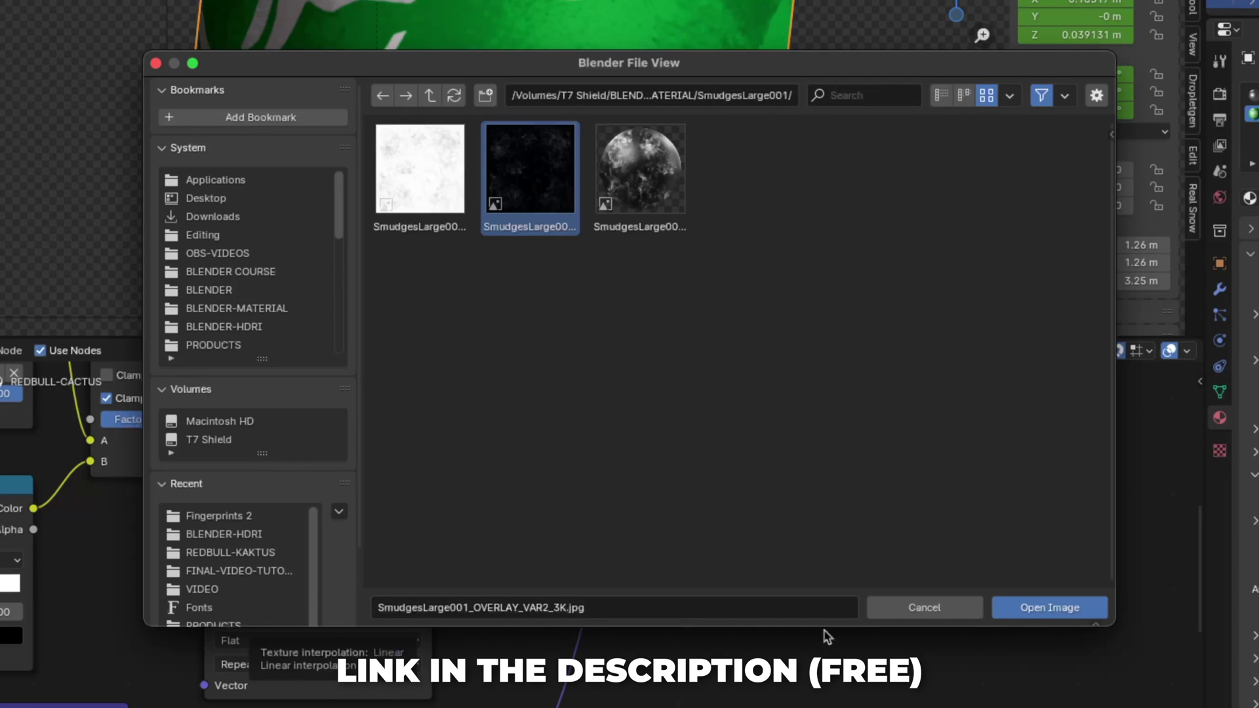
{"action": "left_click", "coordinate": [1048, 608]}
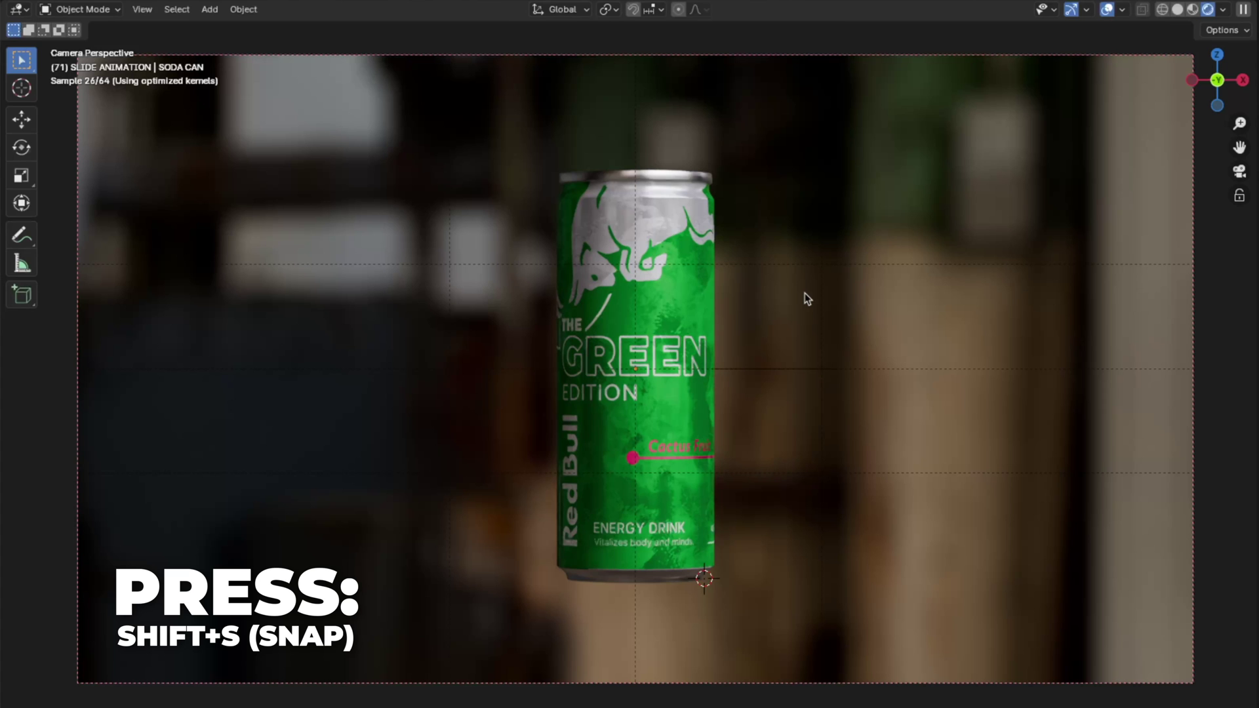
Step: Snap the 3D cursor to the world origin and add a plane mesh there
{"action": "key", "text": "shift+s"}
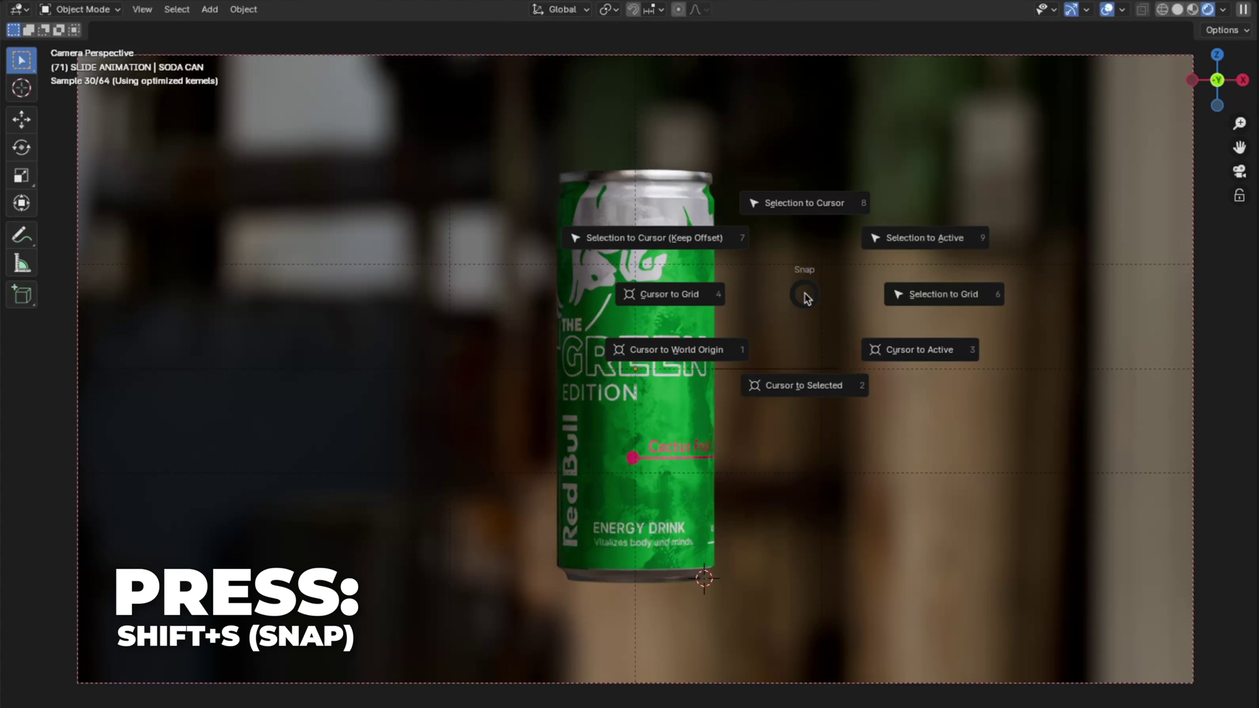
{"action": "left_click", "coordinate": [758, 336]}
{"action": "key", "text": "shift+a"}
{"action": "mouse_move", "coordinate": [761, 353]}
{"action": "left_click", "coordinate": [860, 354]}
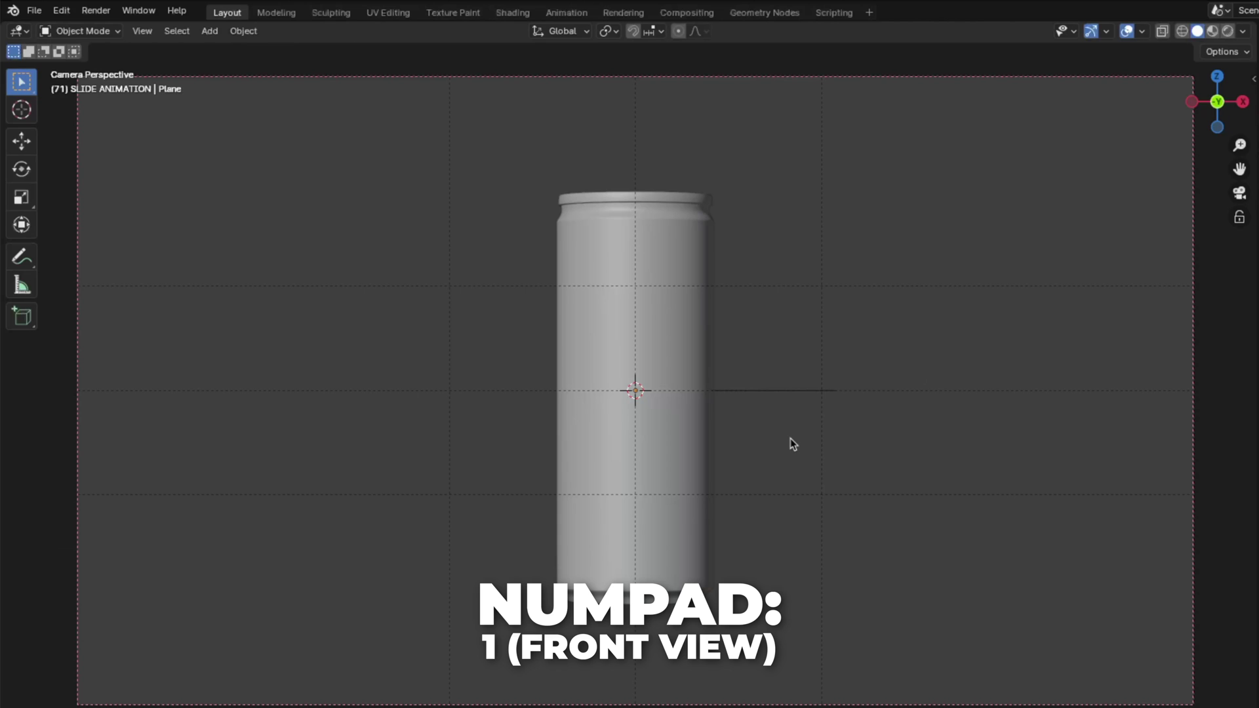
Step: Lower the plane to the can's base in front view and scale it up by 5
{"action": "key", "text": "KP_1"}
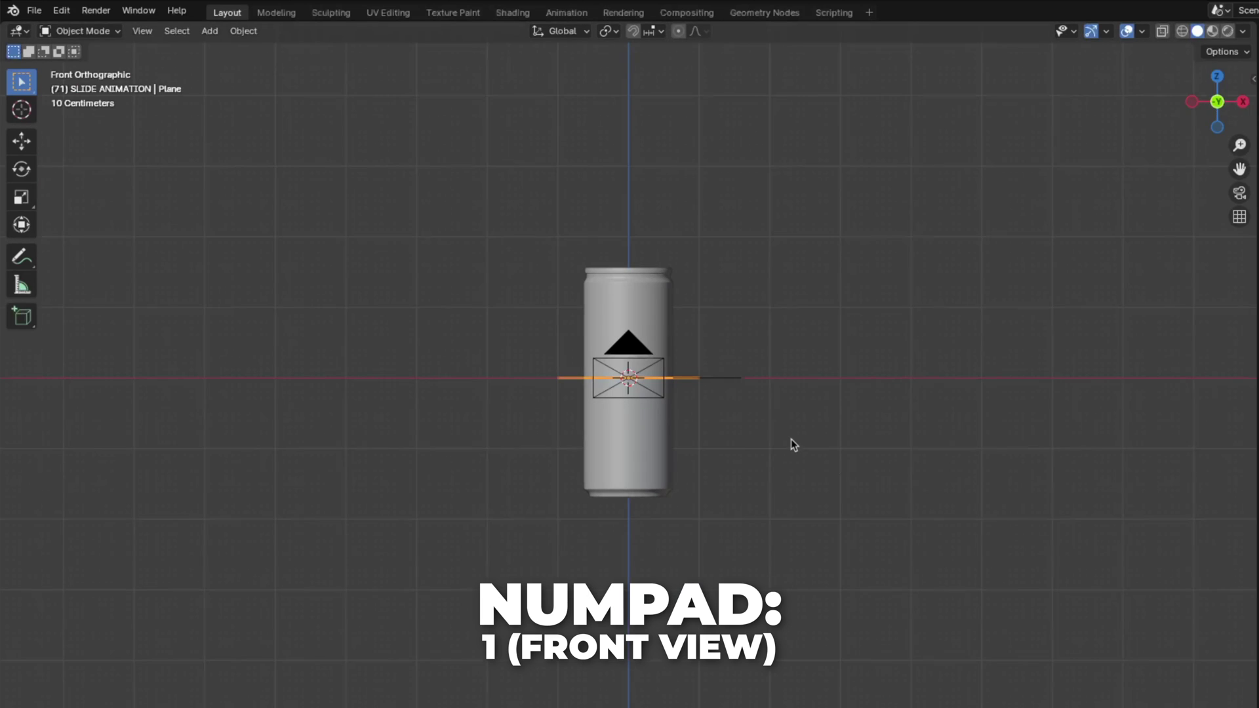
{"action": "key", "text": "g"}
{"action": "key", "text": "z"}
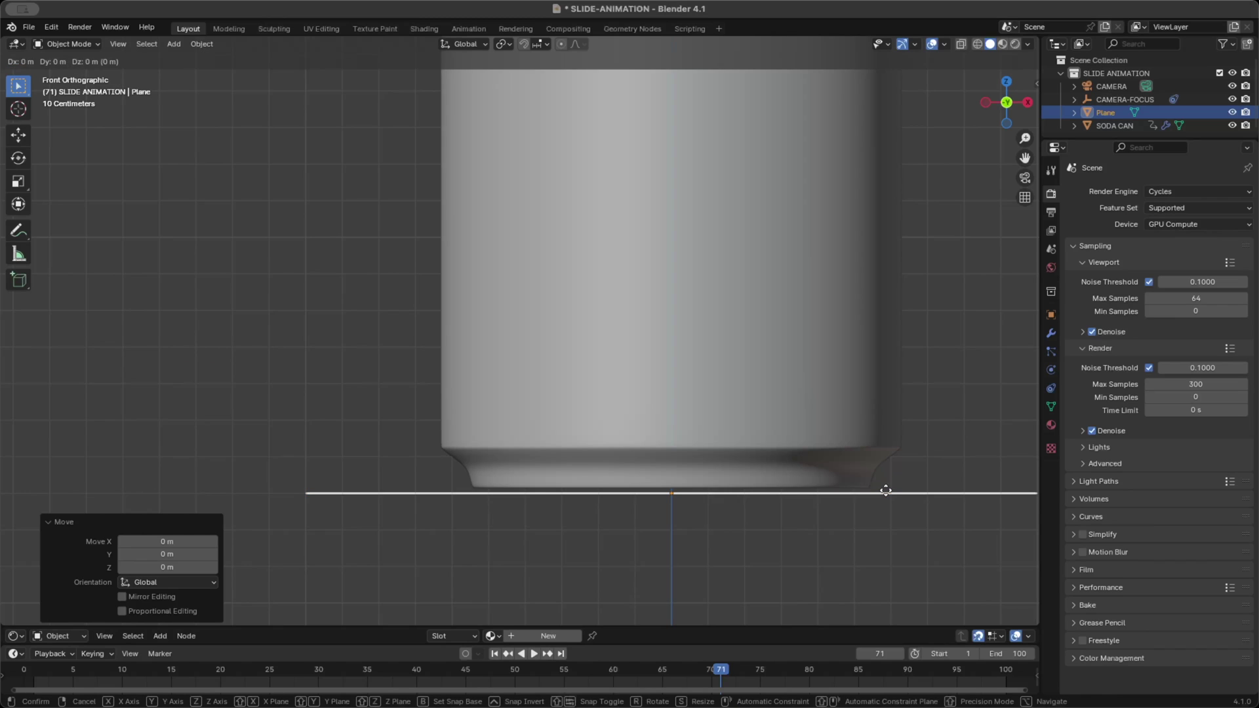
{"action": "left_click", "coordinate": [886, 486]}
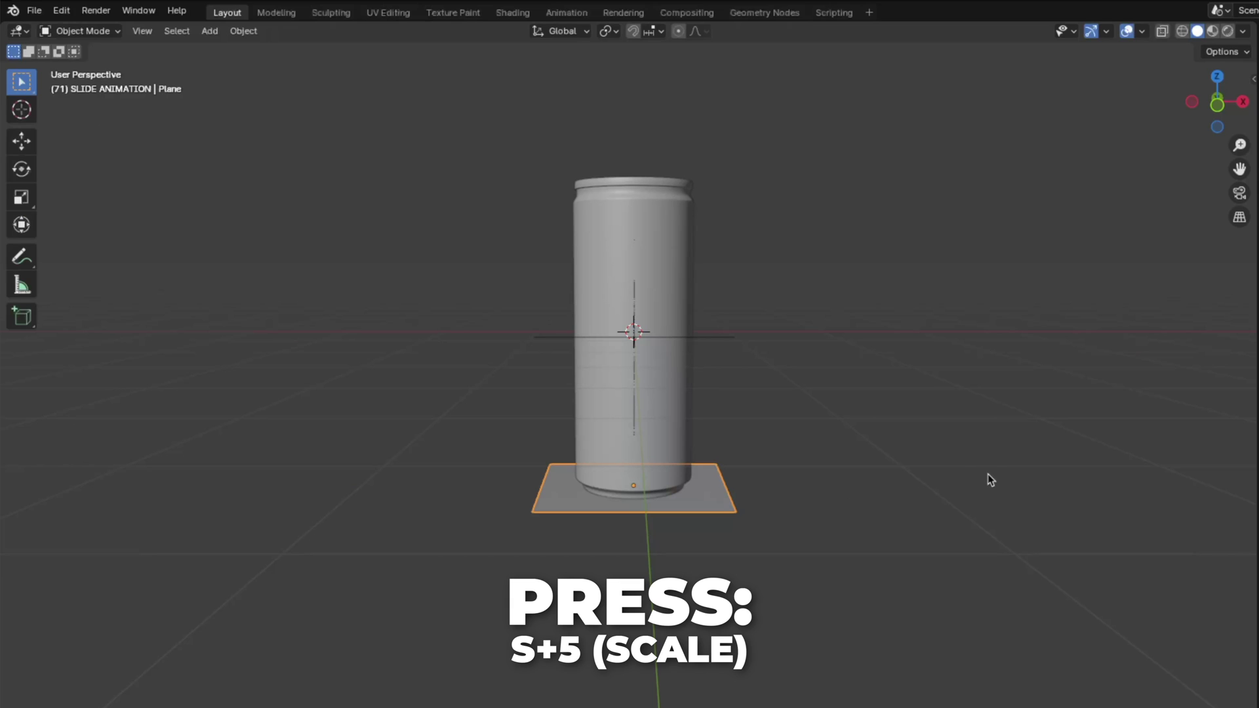
{"action": "type", "text": "s5"}
{"action": "key", "text": "Return"}
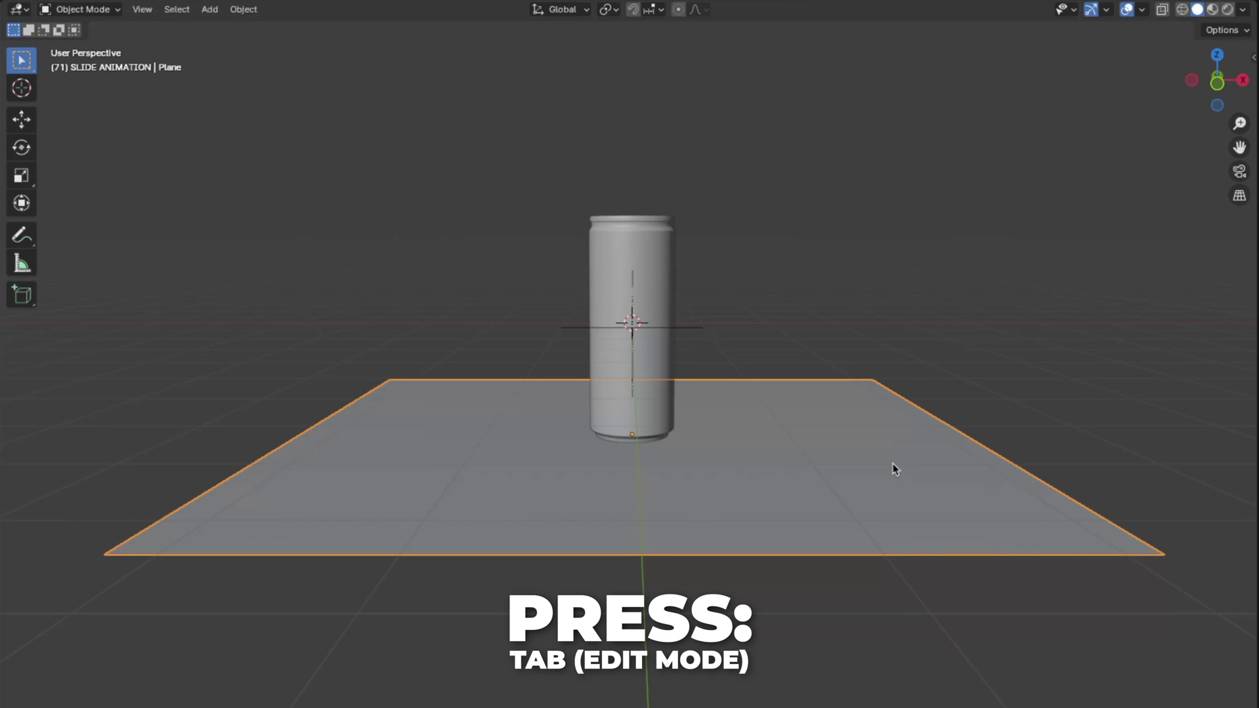
Step: In Edit Mode, extrude the plane's two far vertices straight up along Z into a back wall
{"action": "key", "text": "Tab"}
{"action": "left_click", "coordinate": [168, 42]}
{"action": "left_click_drag", "start_coordinate": [957, 413], "coordinate": [304, 341]}
{"action": "key", "text": "e"}
{"action": "key", "text": "z"}
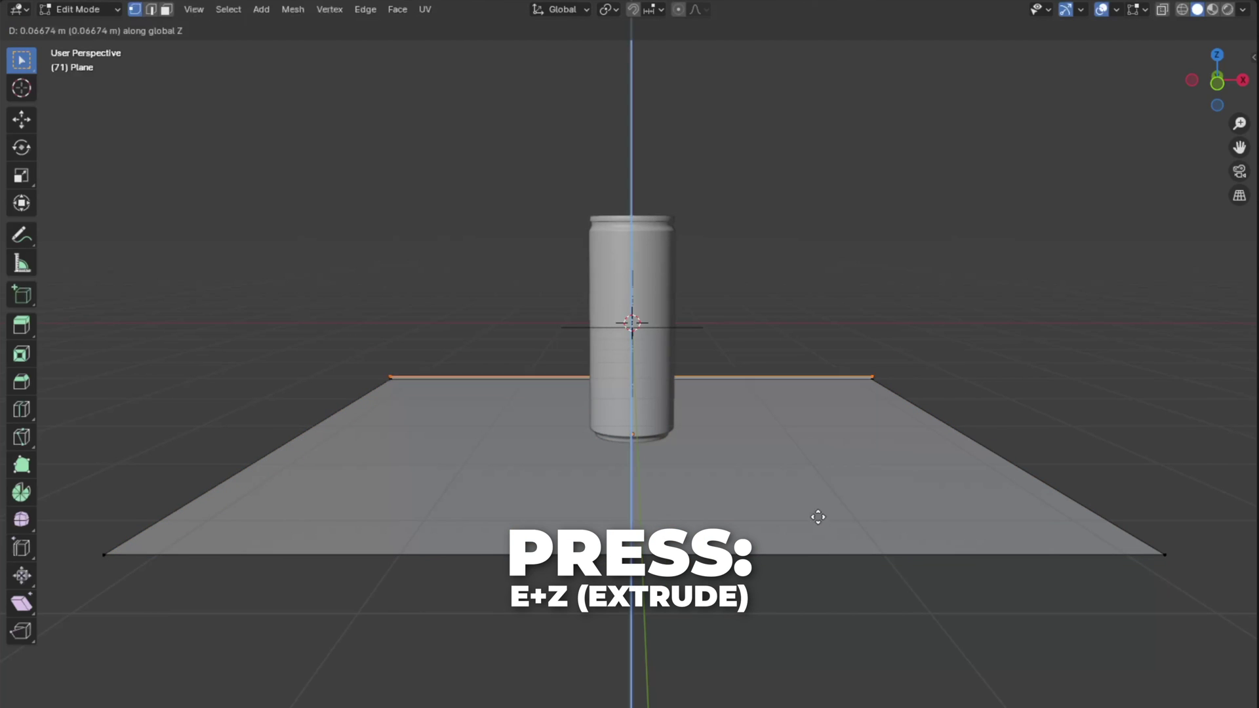
{"action": "left_click", "coordinate": [837, 216]}
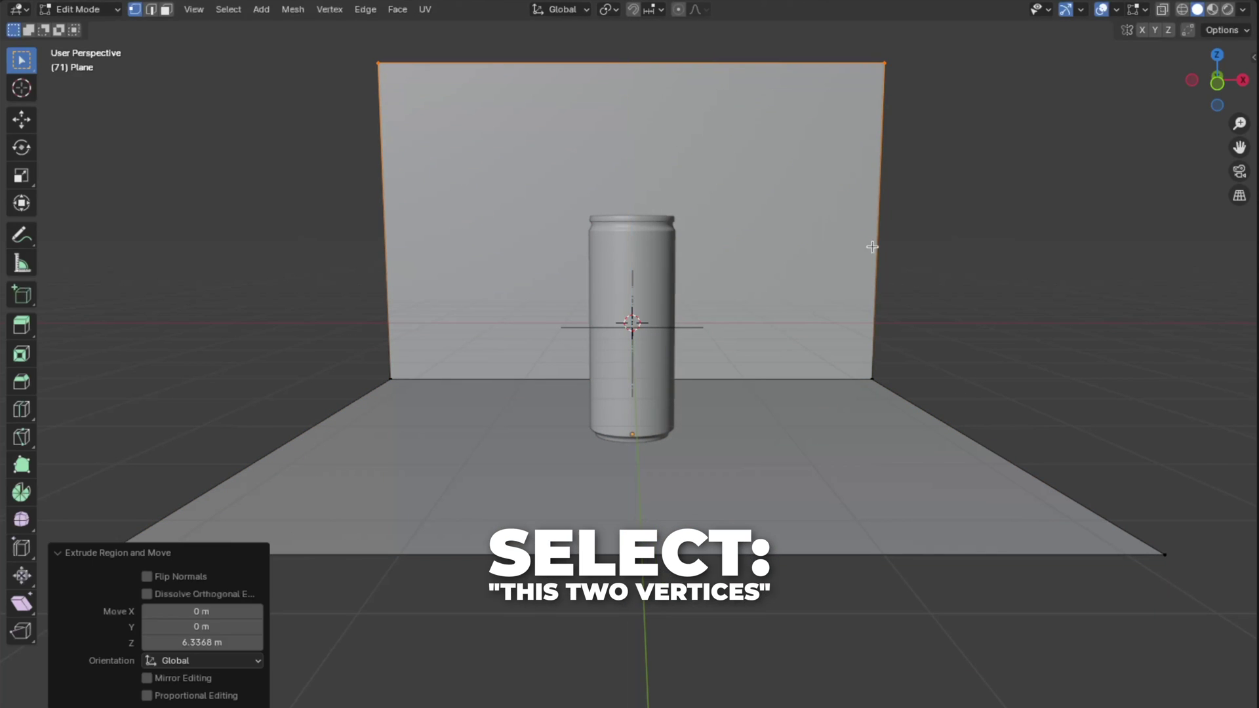
Step: Bevel the wall's bottom vertices into a 9-segment curved floor-to-wall corner
{"action": "left_click_drag", "start_coordinate": [1006, 432], "coordinate": [358, 333]}
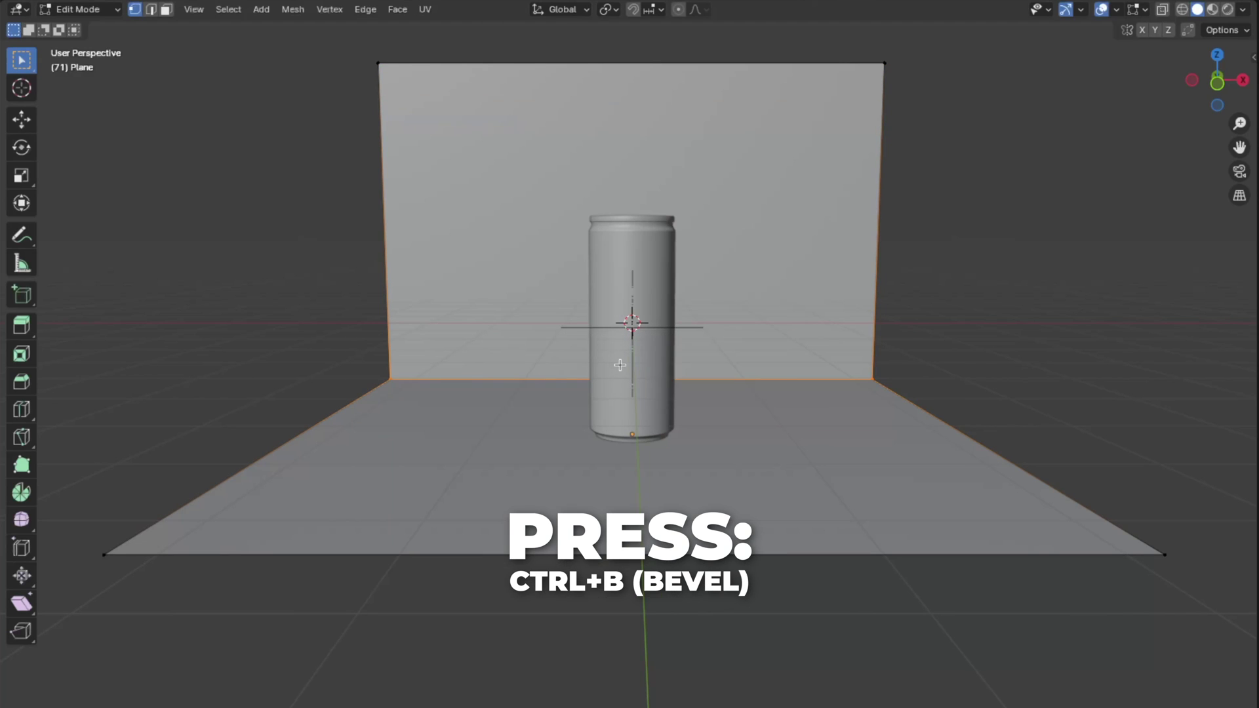
{"action": "key", "text": "ctrl+b"}
{"action": "scroll", "coordinate": [709, 427], "scroll_direction": "up", "scroll_amount": 3}
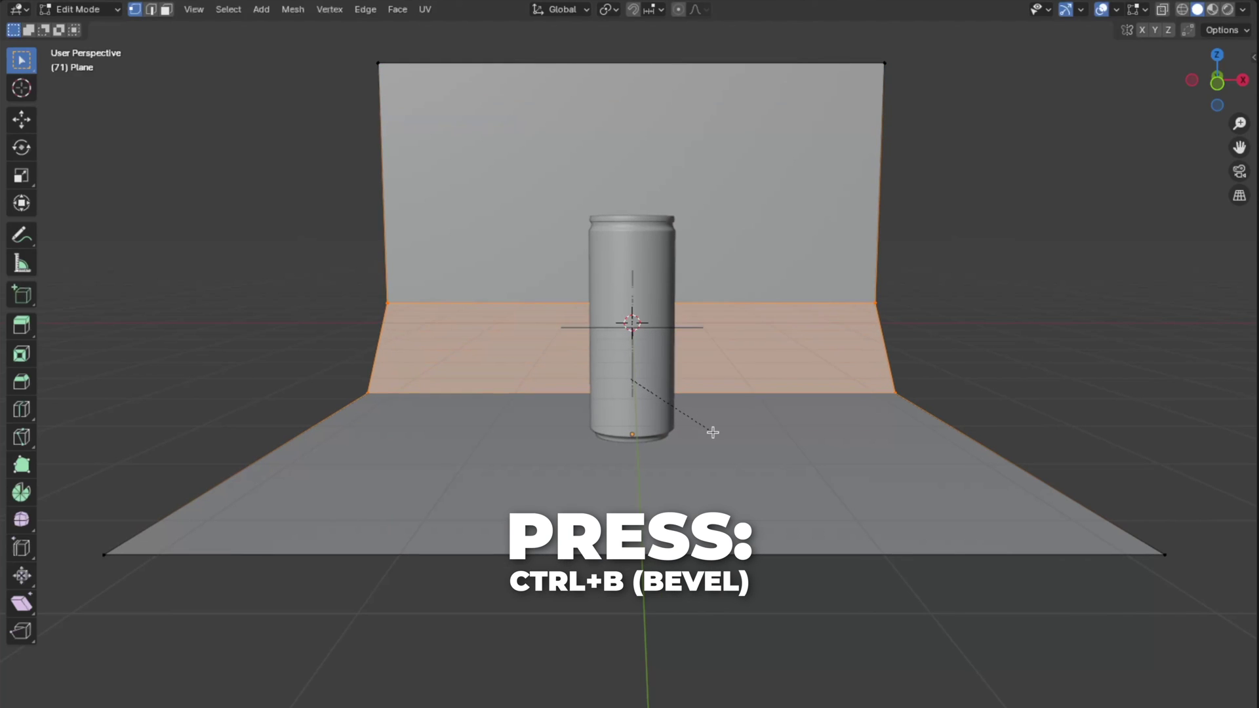
{"action": "scroll", "coordinate": [713, 433], "scroll_direction": "up", "scroll_amount": 3}
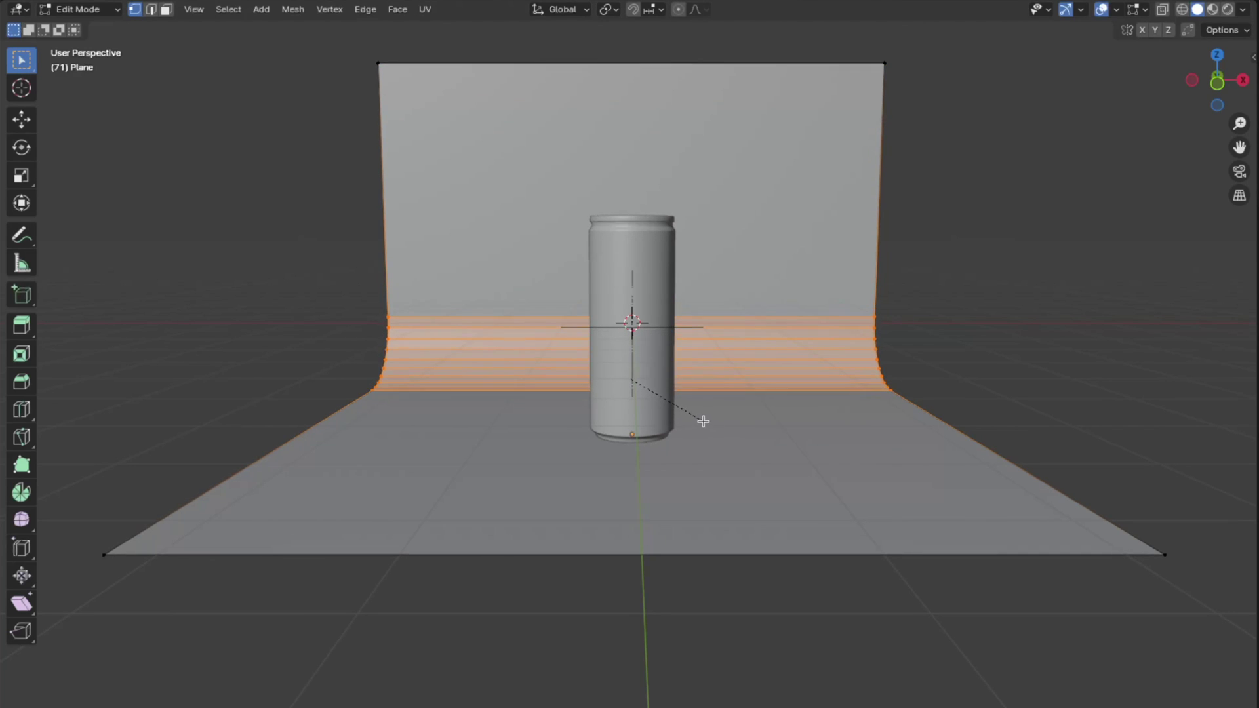
{"action": "left_click", "coordinate": [700, 416]}
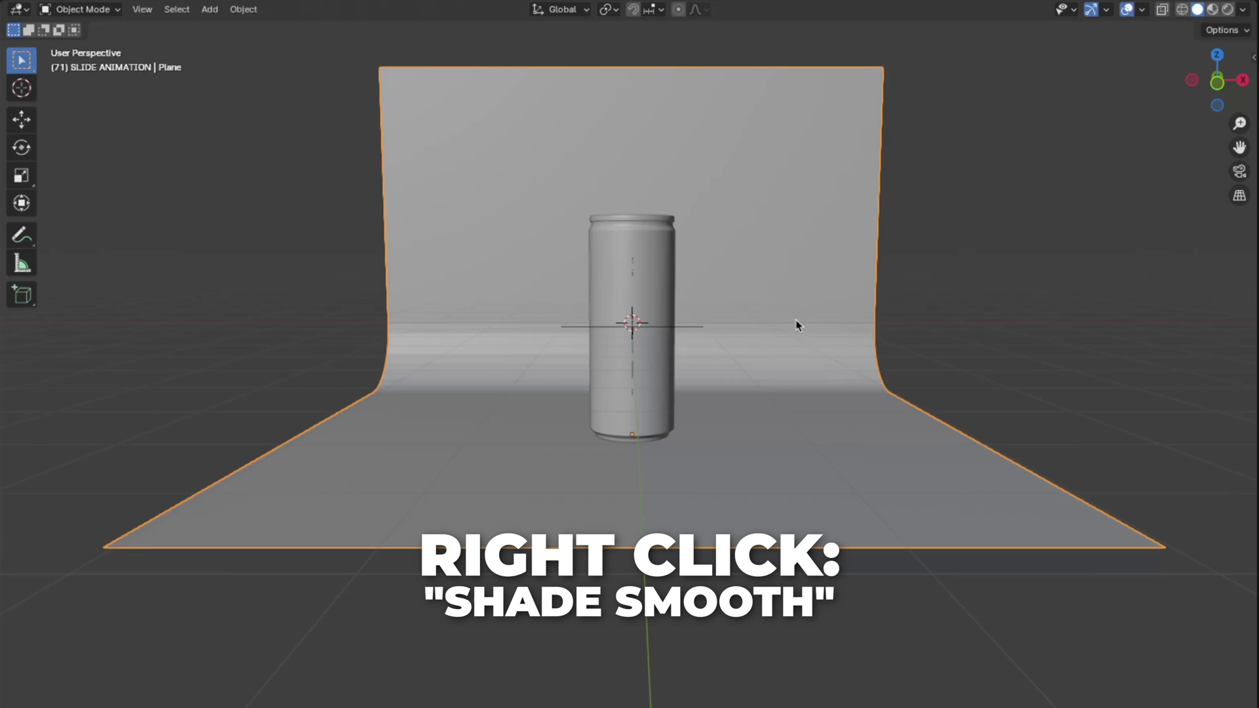
{"action": "right_click", "coordinate": [798, 326]}
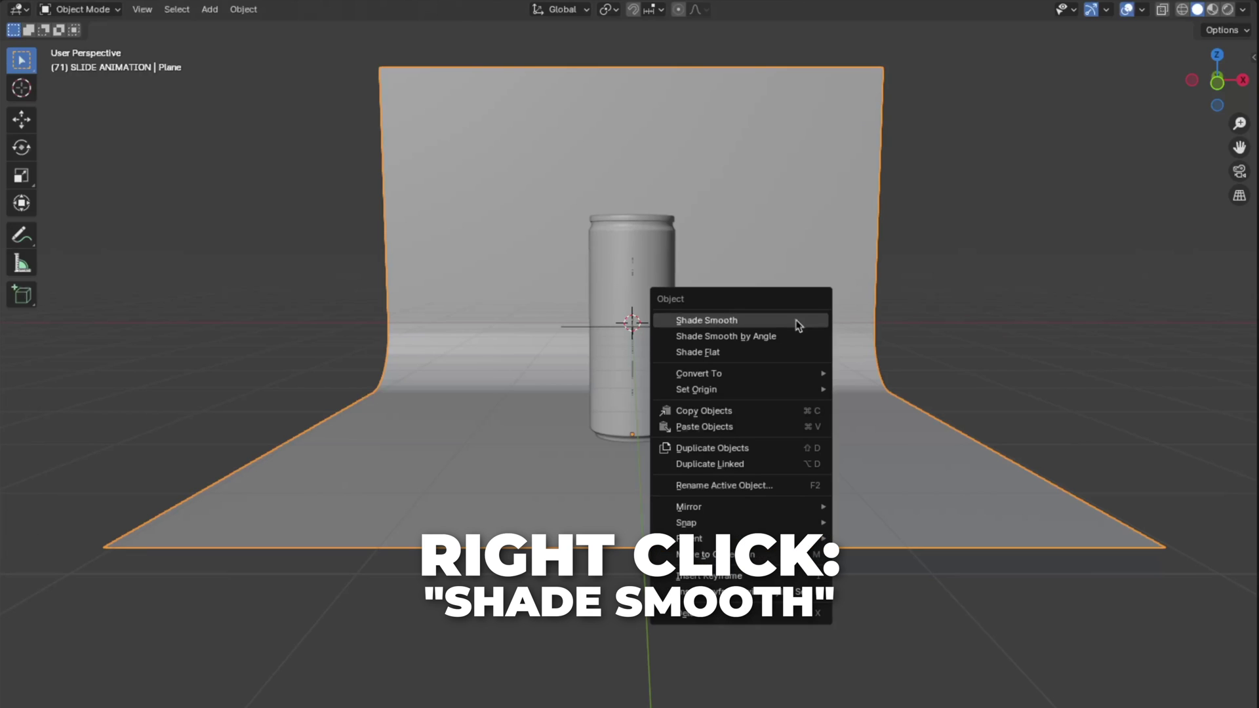
Step: Shade the backdrop smooth and view it through the scene camera
{"action": "left_click", "coordinate": [737, 320]}
{"action": "key", "text": "KP_0"}
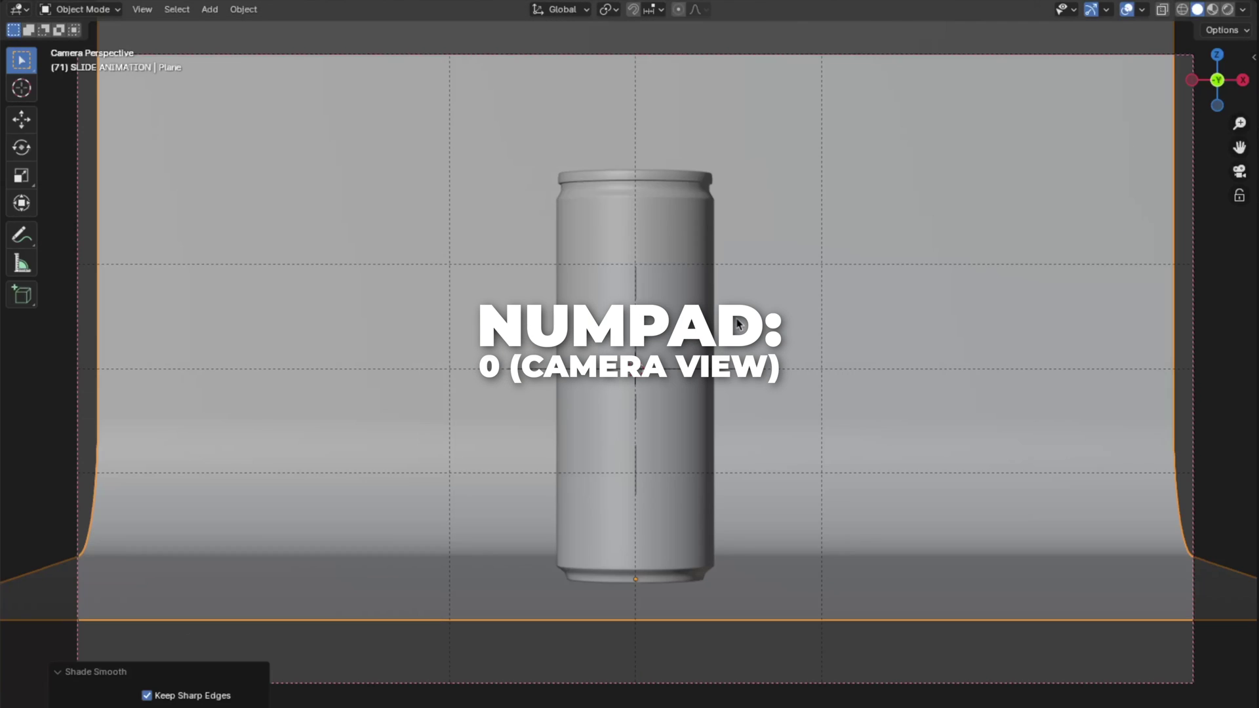
{"action": "scroll", "coordinate": [852, 472], "scroll_direction": "down", "scroll_amount": 3}
Step: Widen the whole backdrop mesh 1.06× along the X axis
{"action": "key", "text": "Tab"}
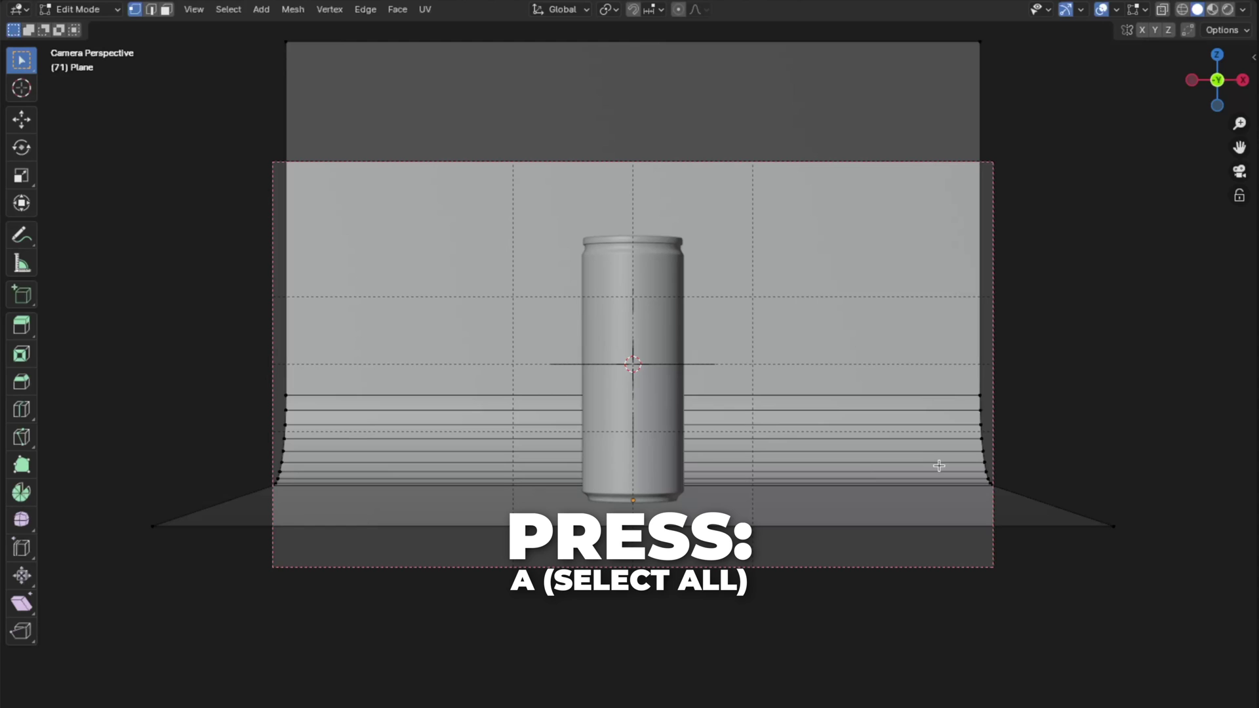
{"action": "key", "text": "a"}
{"action": "key", "text": "s"}
{"action": "key", "text": "x"}
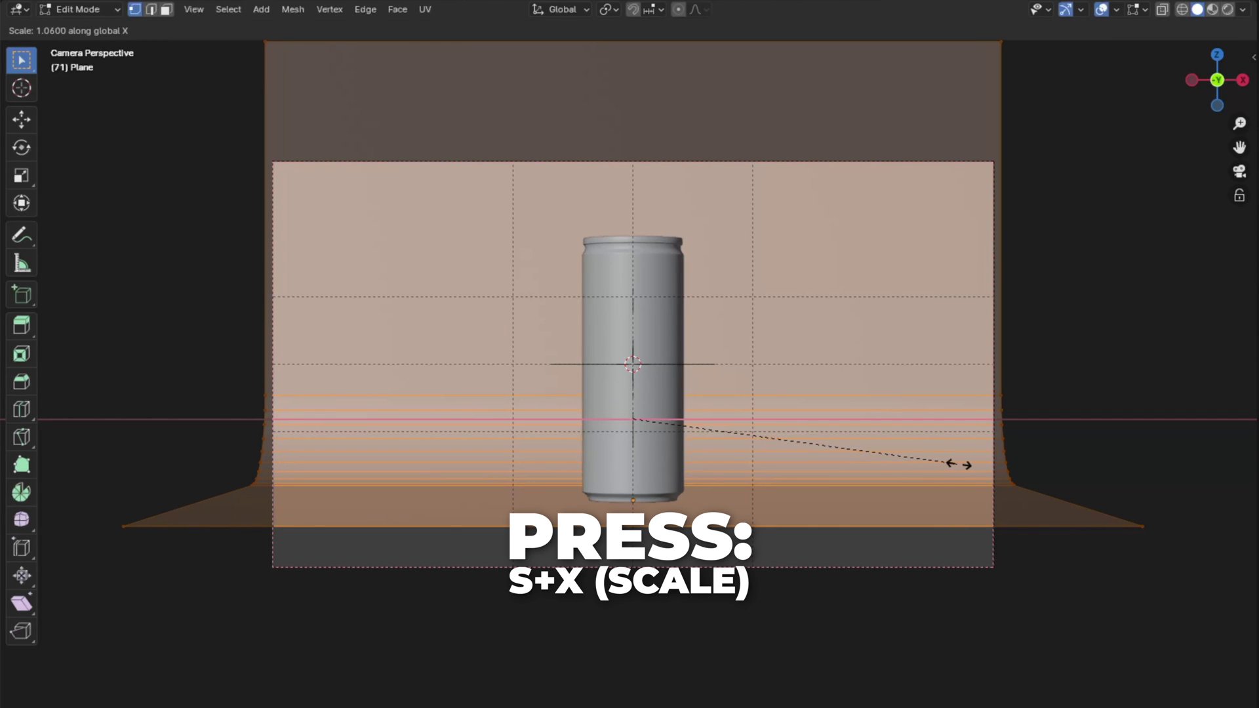
{"action": "left_click", "coordinate": [959, 465]}
Step: Pull the backdrop's front edge about 9.94 m toward the camera along Y, and rename it BG
{"action": "left_click_drag", "start_coordinate": [1154, 566], "coordinate": [82, 511]}
{"action": "key", "text": "g"}
{"action": "key", "text": "y"}
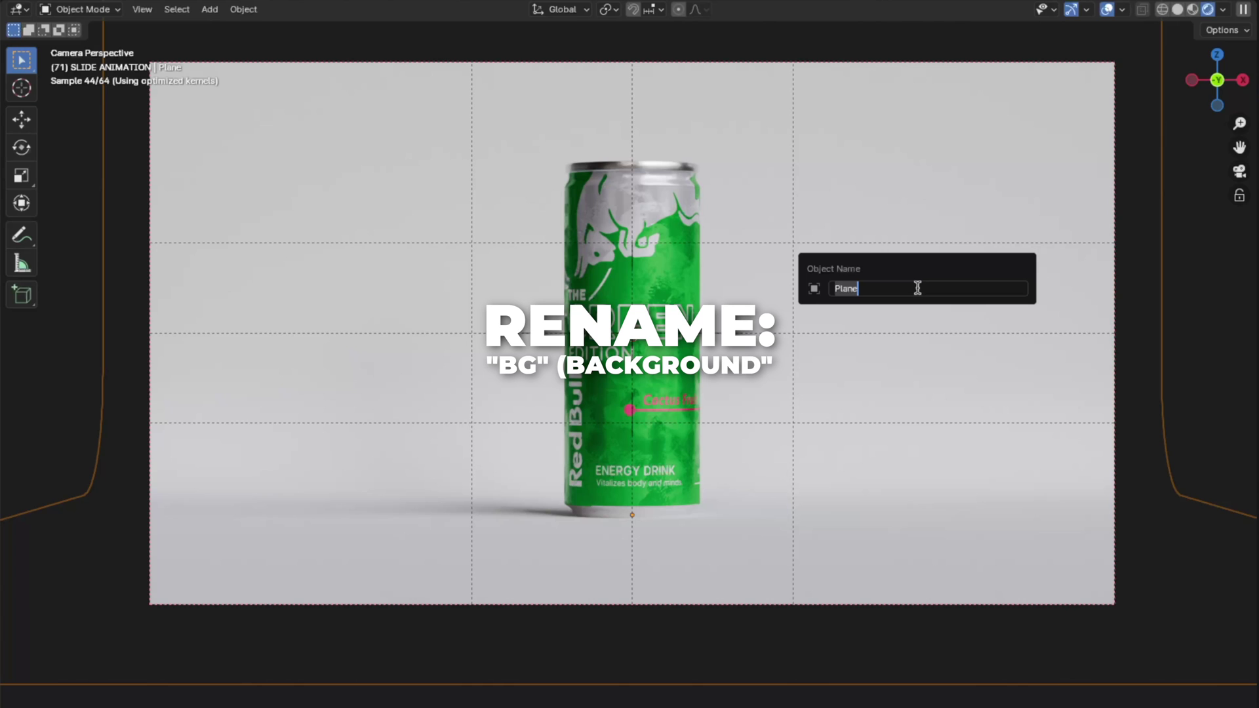
{"action": "key", "text": "BackSpace"}
{"action": "type", "text": "BG"}
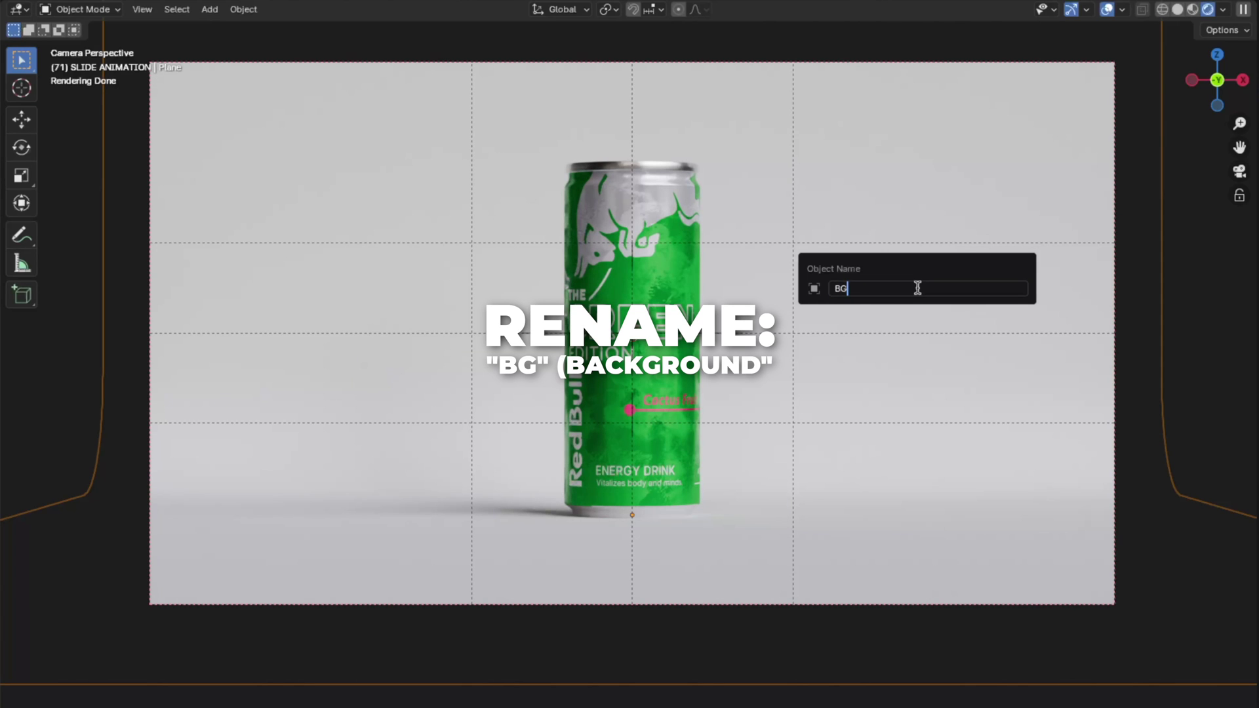